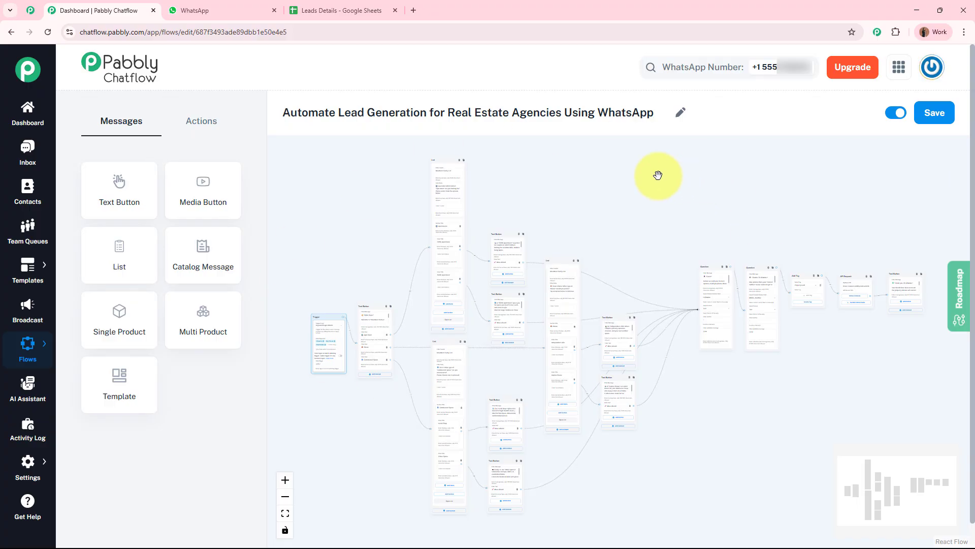
# Step: Compare the flow editor with the WhatsApp chat and the Leads Details sheet, then close the Pabbly Chatflow tab
pyautogui.click(226, 10)
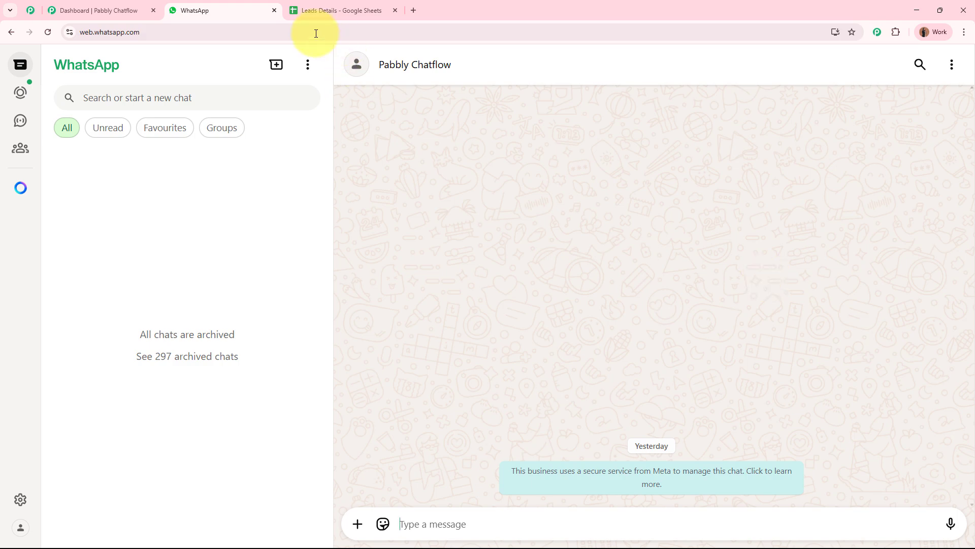
pyautogui.click(134, 9)
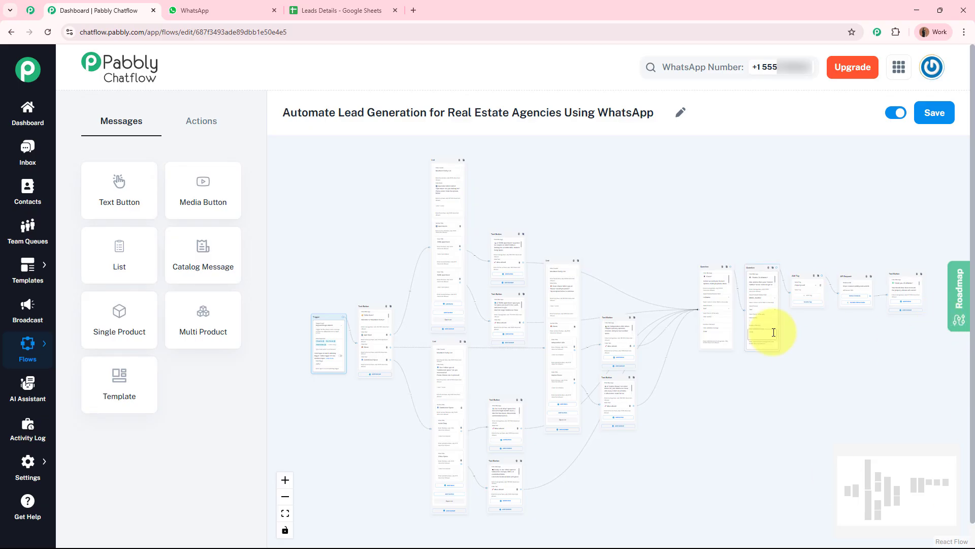
pyautogui.click(362, 4)
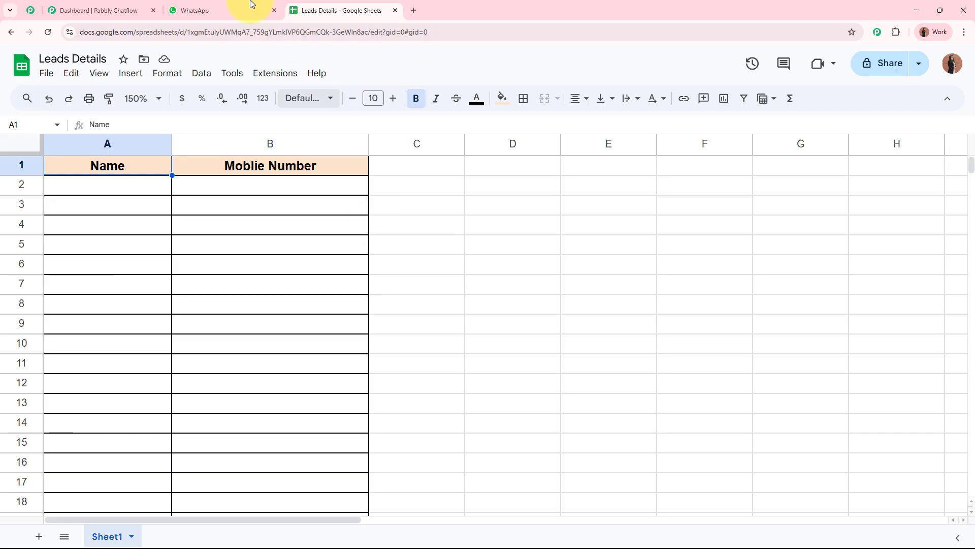
pyautogui.click(112, 6)
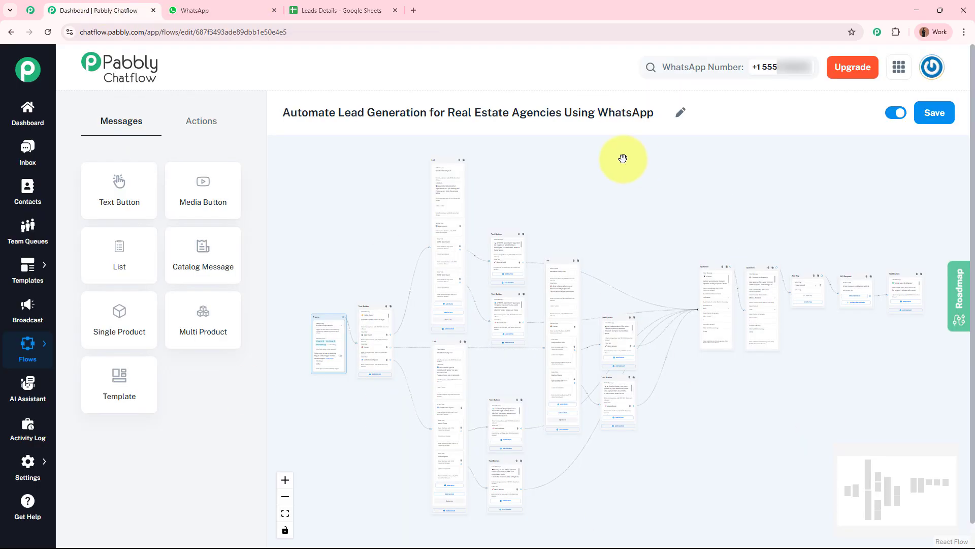
pyautogui.click(323, 10)
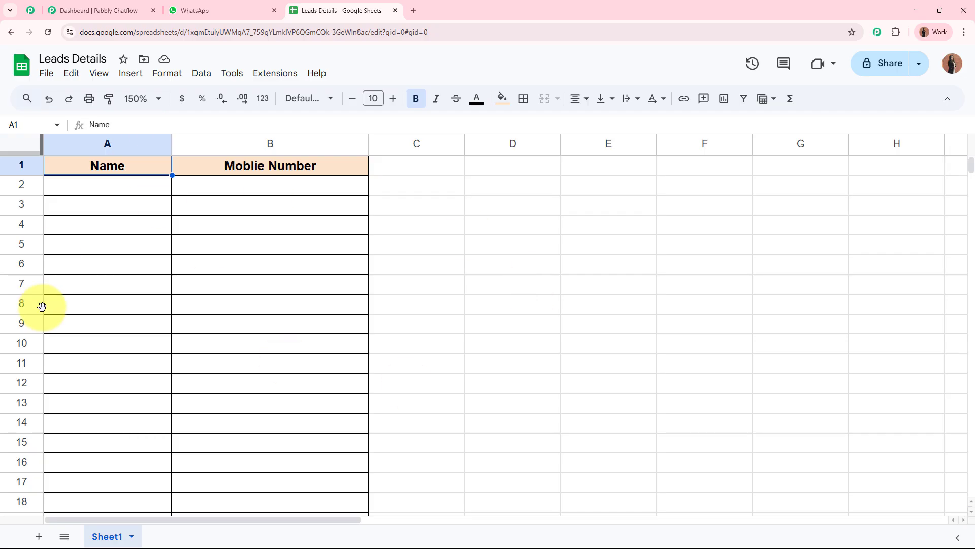
pyautogui.click(241, 8)
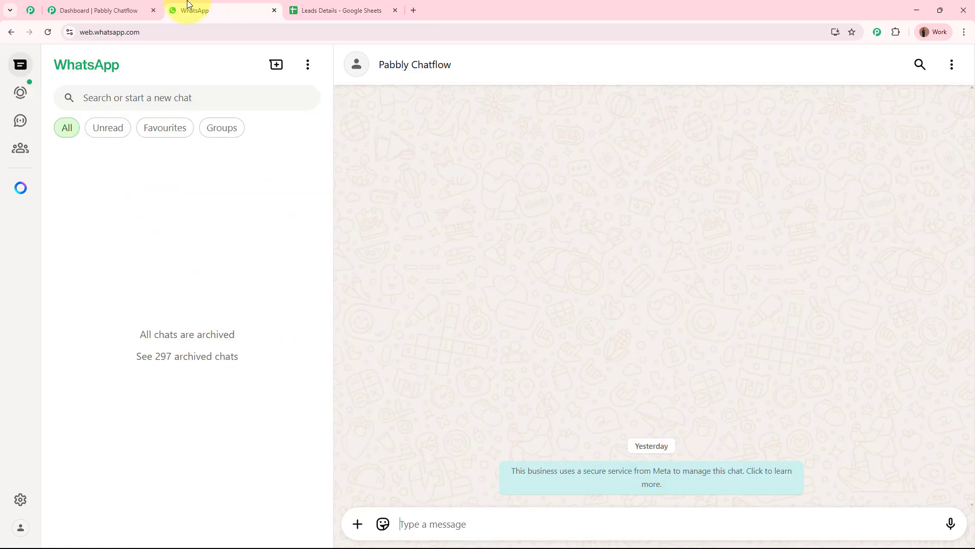
pyautogui.click(153, 10)
# Step: Confirm leaving the editor and send the enquiry 'Hello I am Interested in buying property.'
pyautogui.click(533, 96)
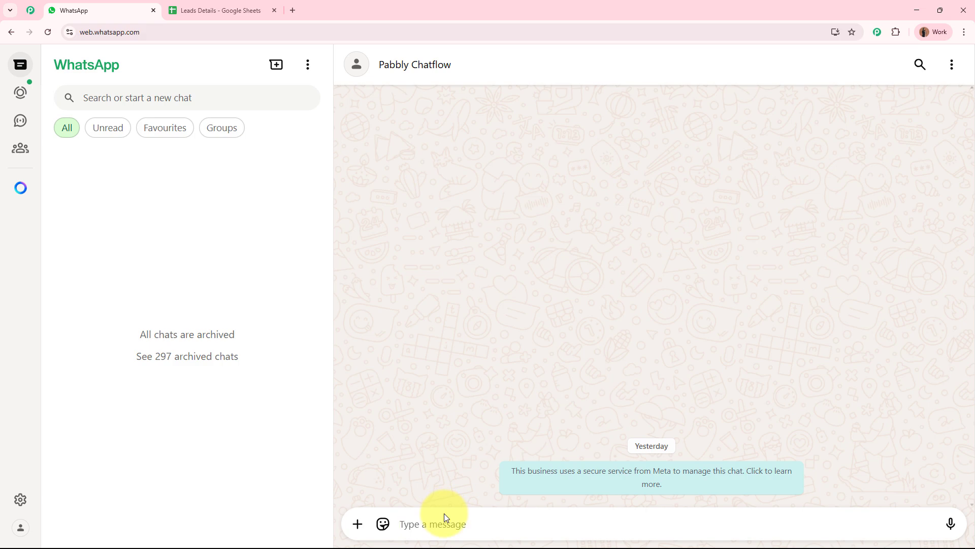
pyautogui.write('He')
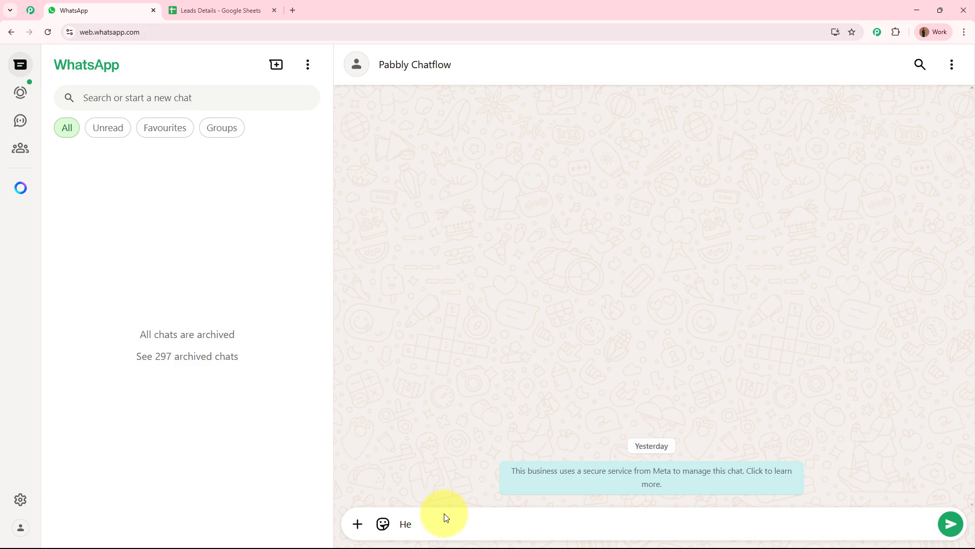
pyautogui.write('llo I am Interested in buying property.')
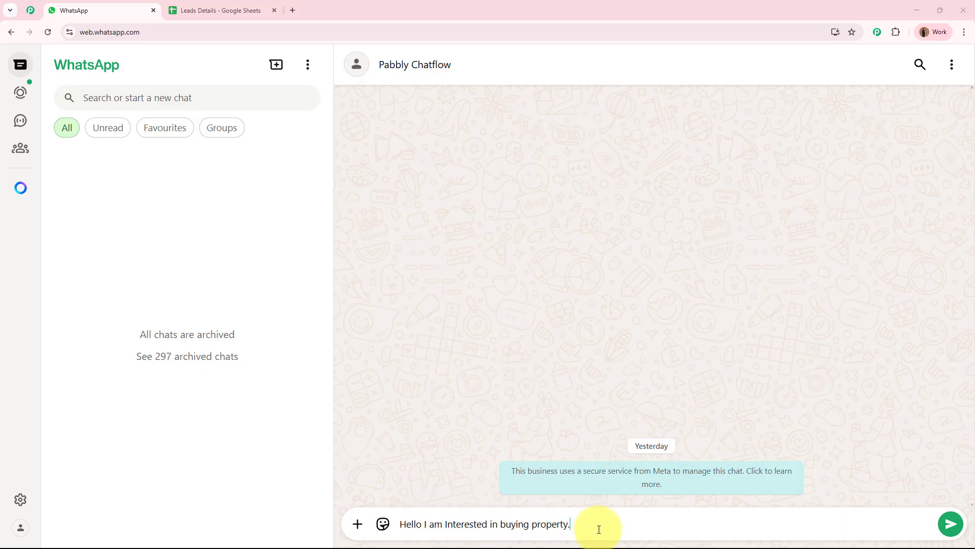
pyautogui.press('Return')
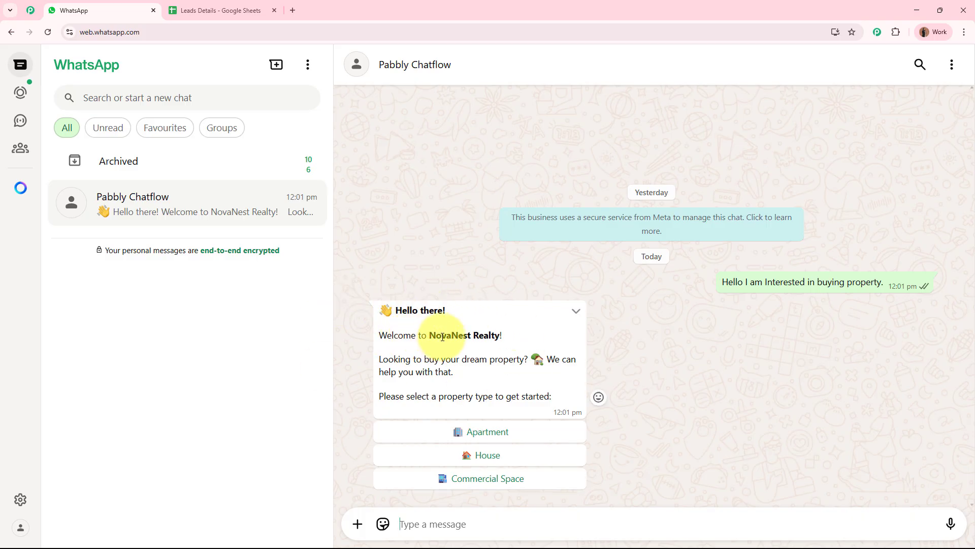
pyautogui.moveTo(390, 361); pyautogui.dragTo(508, 361)
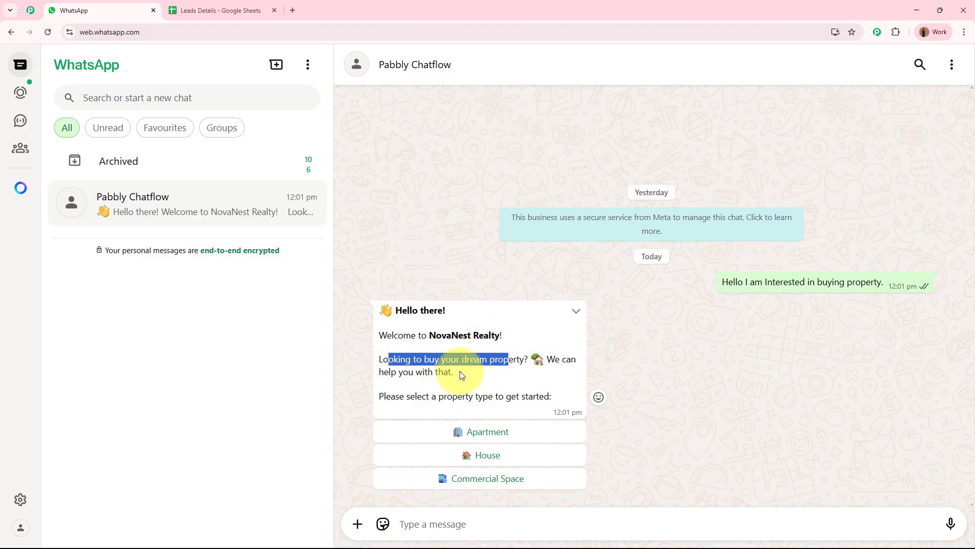
pyautogui.moveTo(400, 397); pyautogui.dragTo(510, 405)
pyautogui.click(517, 382)
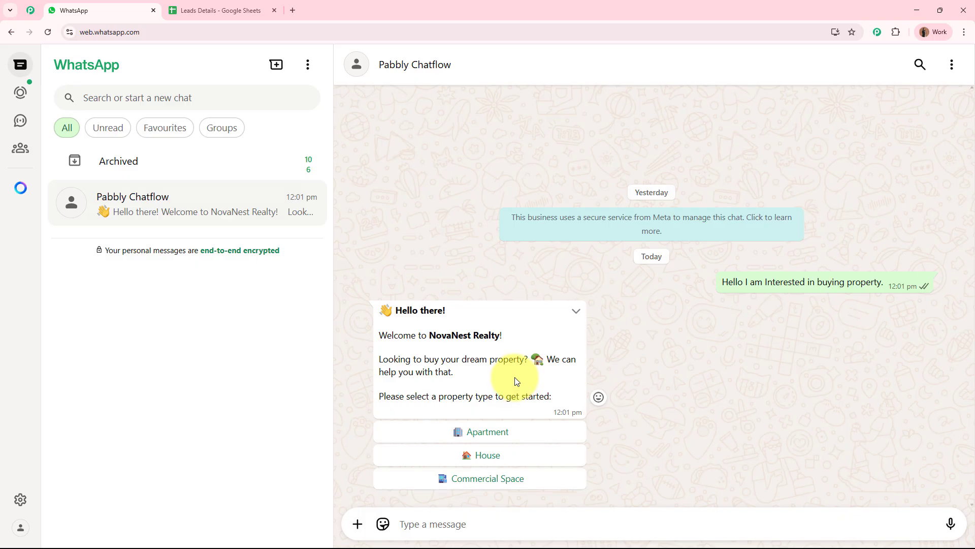
# Step: Choose Apartment, pick 3BHK Apartment from the list, and move ahead past its description
pyautogui.click(496, 432)
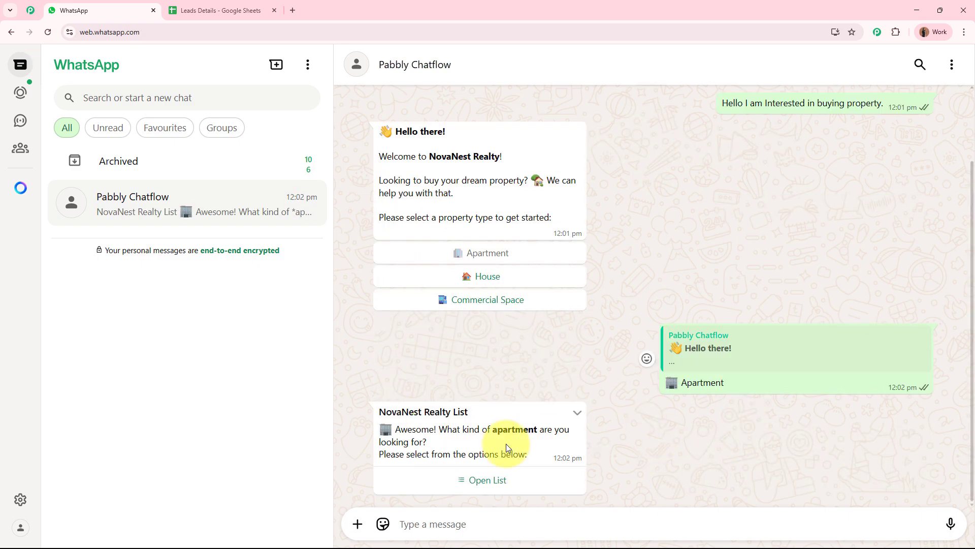
pyautogui.click(496, 479)
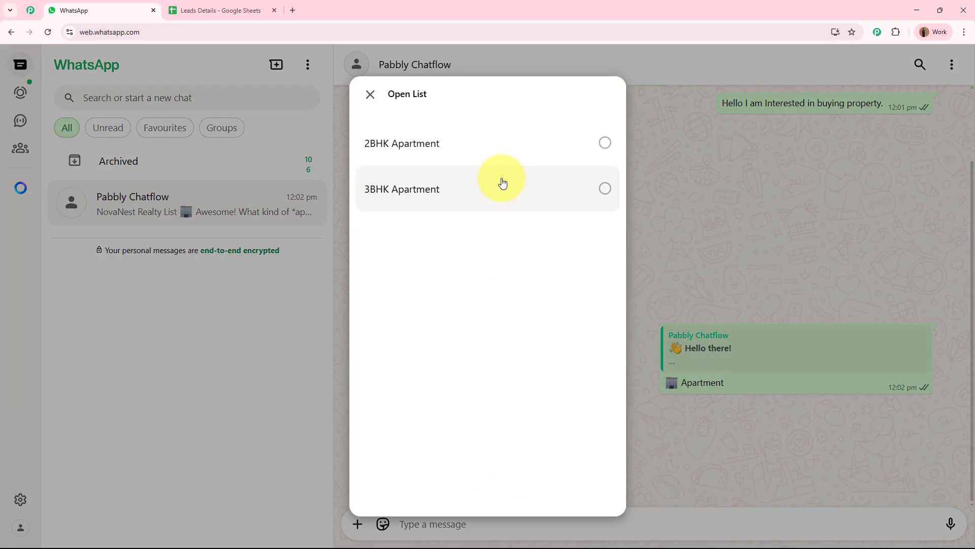
pyautogui.click(501, 184)
pyautogui.click(582, 485)
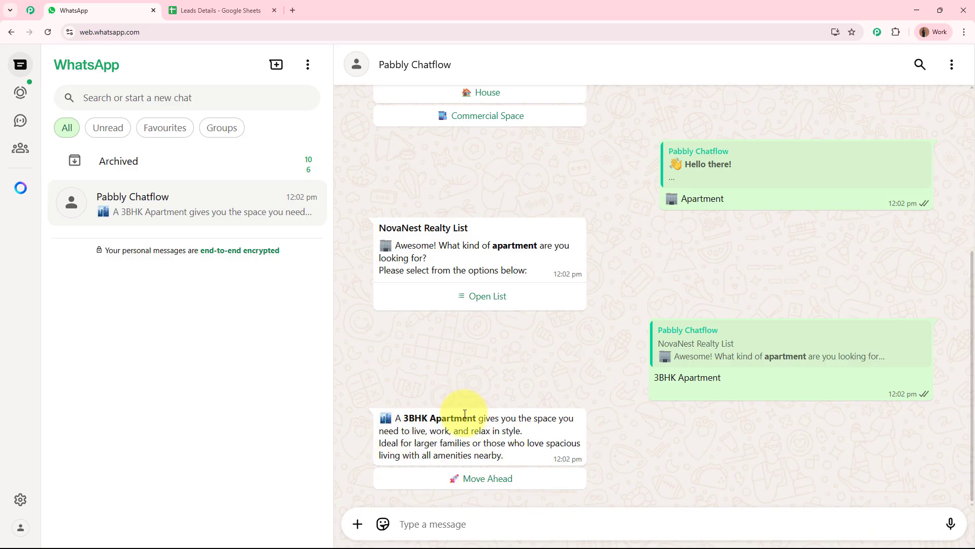
pyautogui.click(487, 488)
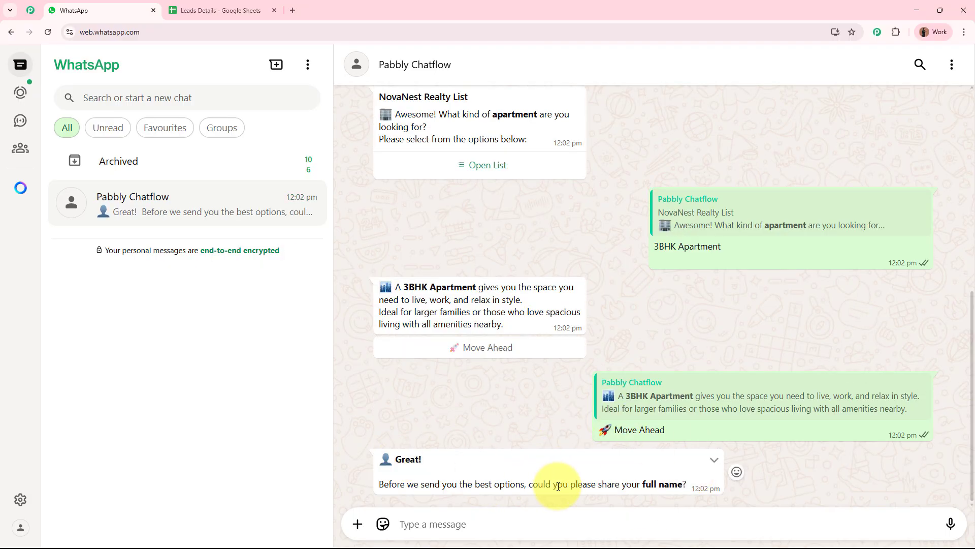
# Step: Reply to the bot with the lead's full name and then the contact number
pyautogui.click(553, 518)
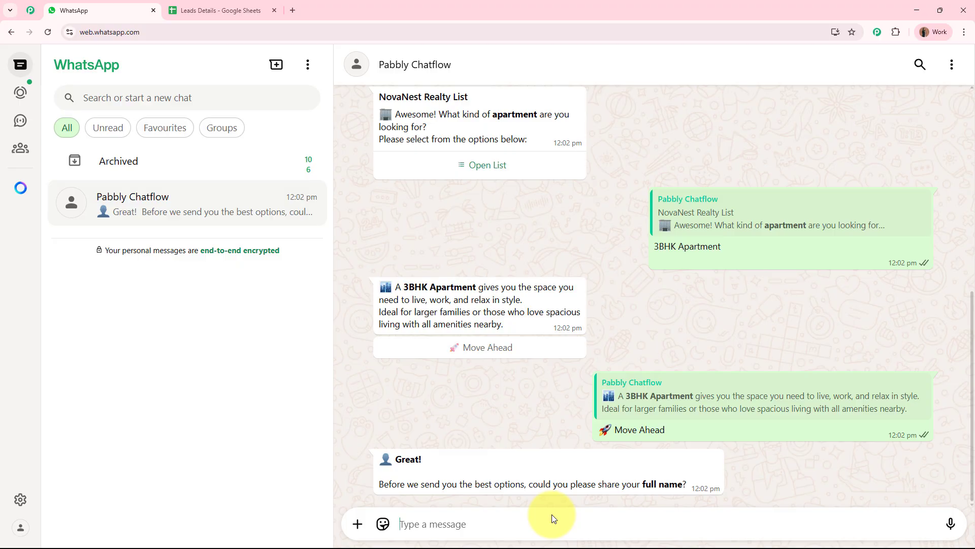
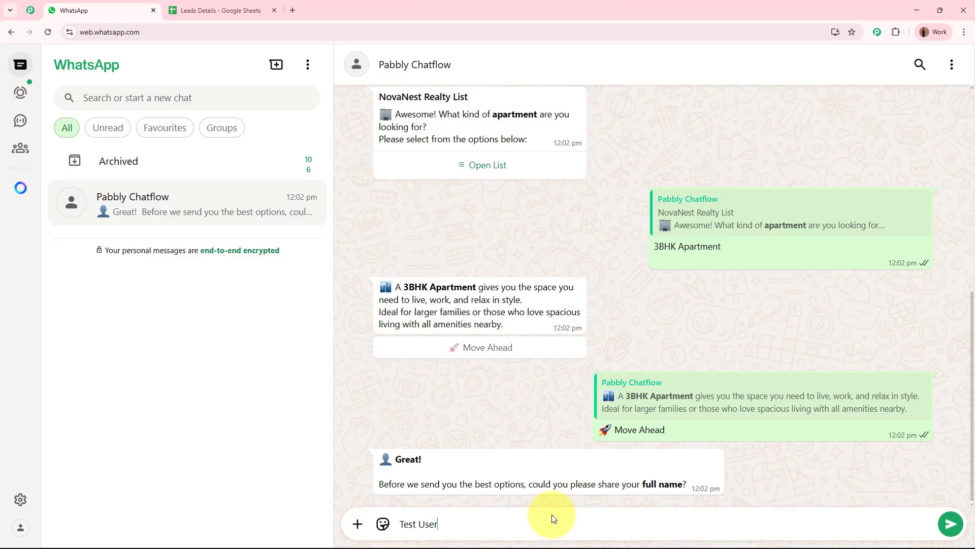
pyautogui.press('Return')
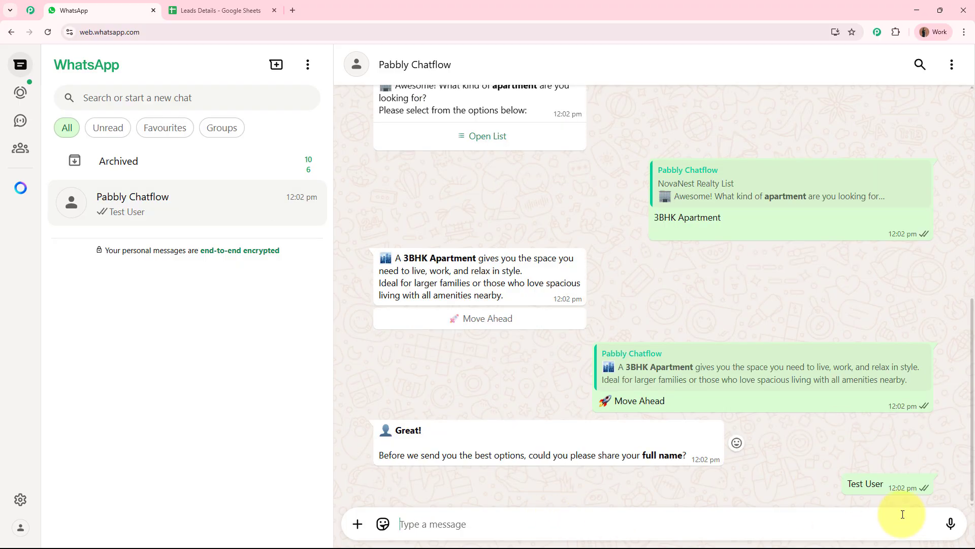
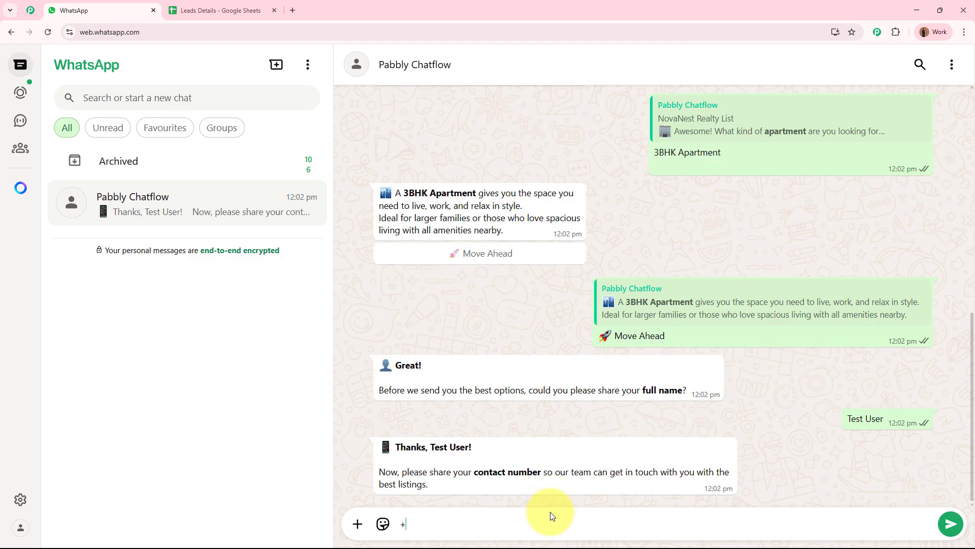
pyautogui.press('Return')
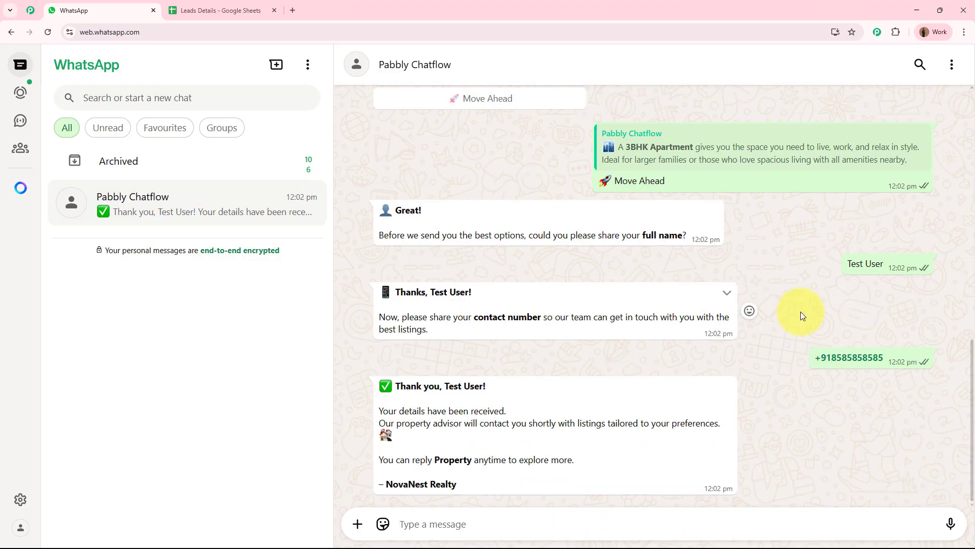
# Step: Read through the bot's thank-you message confirming the details were received
pyautogui.moveTo(394, 385); pyautogui.dragTo(516, 388)
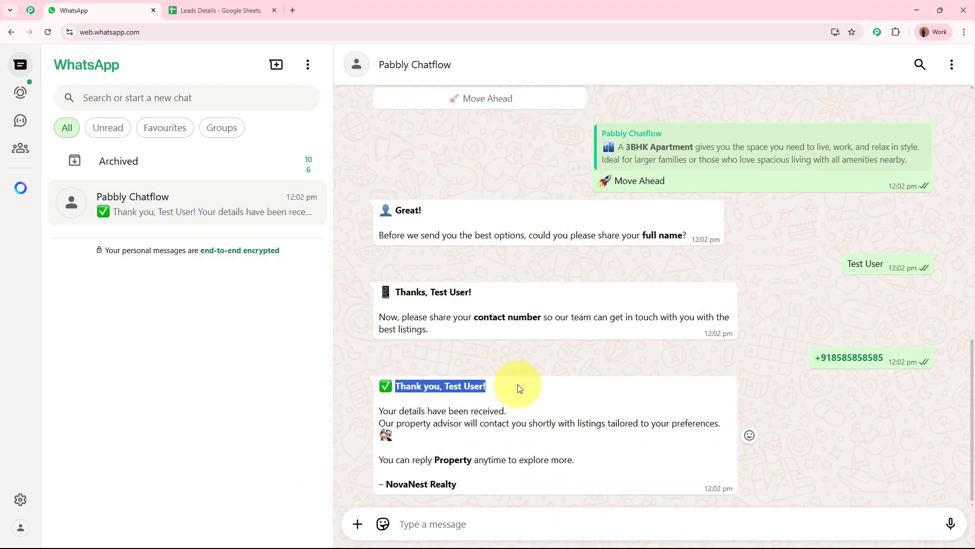
pyautogui.moveTo(385, 411); pyautogui.dragTo(505, 407)
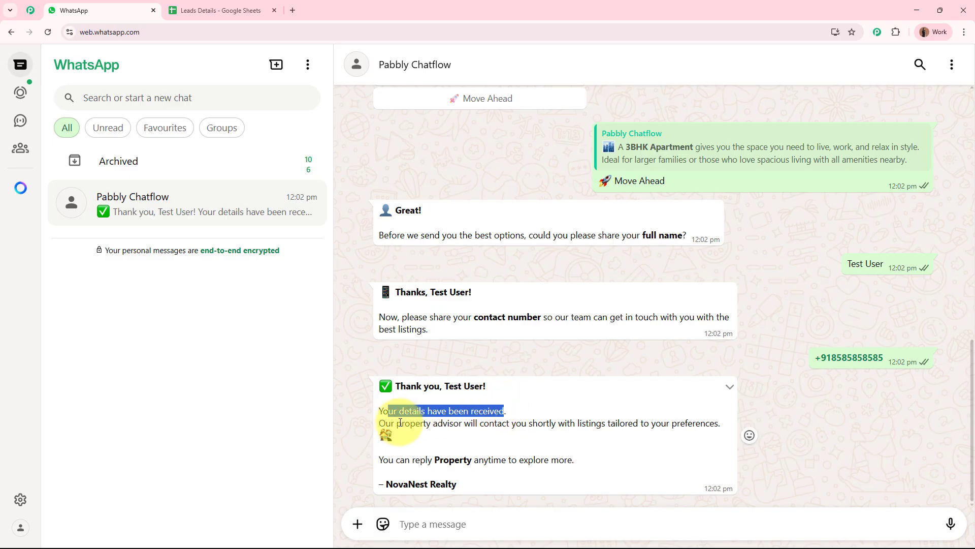
pyautogui.moveTo(386, 423); pyautogui.dragTo(710, 424)
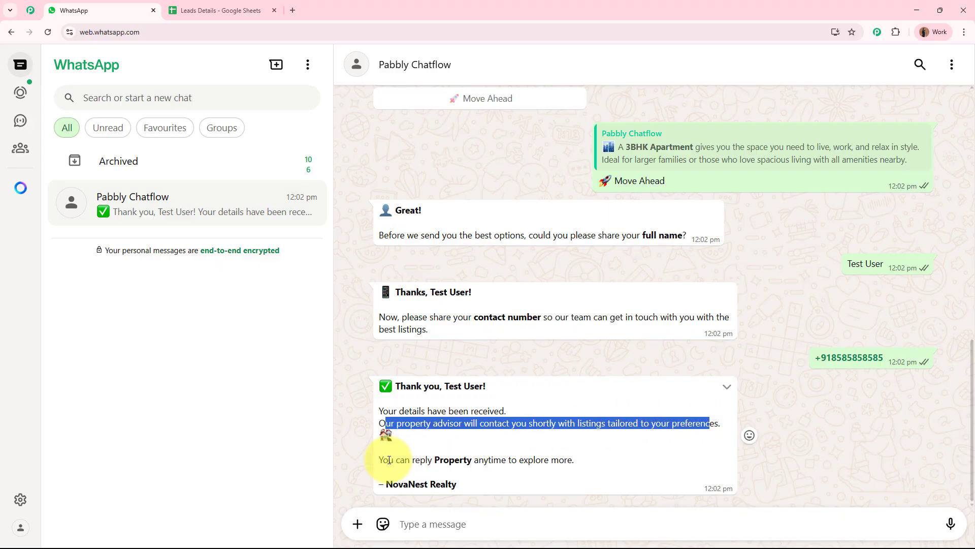
pyautogui.moveTo(383, 459); pyautogui.dragTo(578, 463)
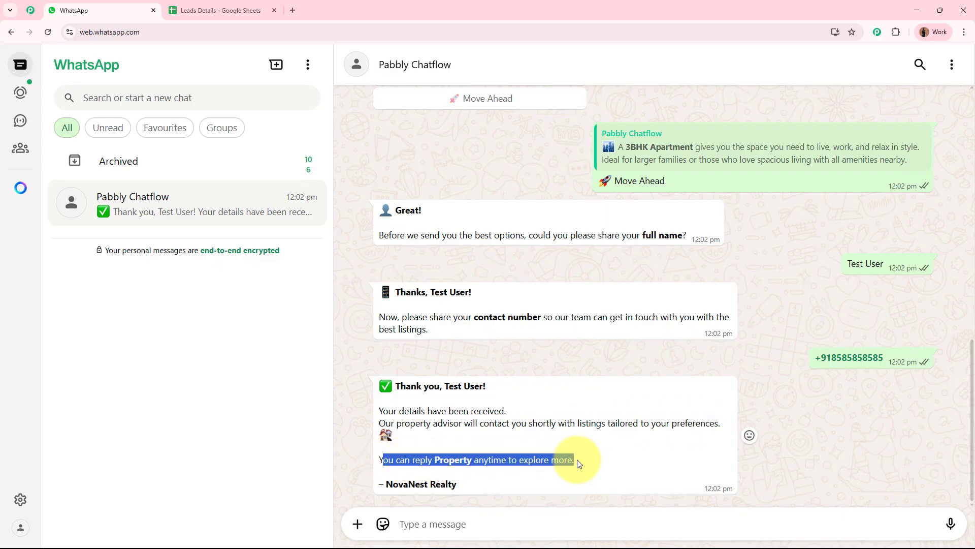
pyautogui.click(645, 454)
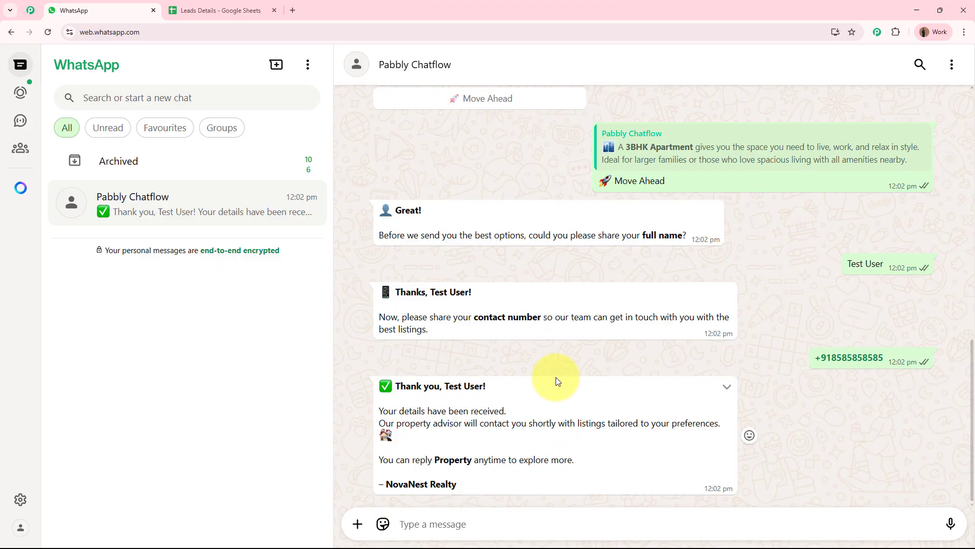
# Step: In Leads Details, check the new lead row A2:B2 and the name in A2
pyautogui.click(203, 10)
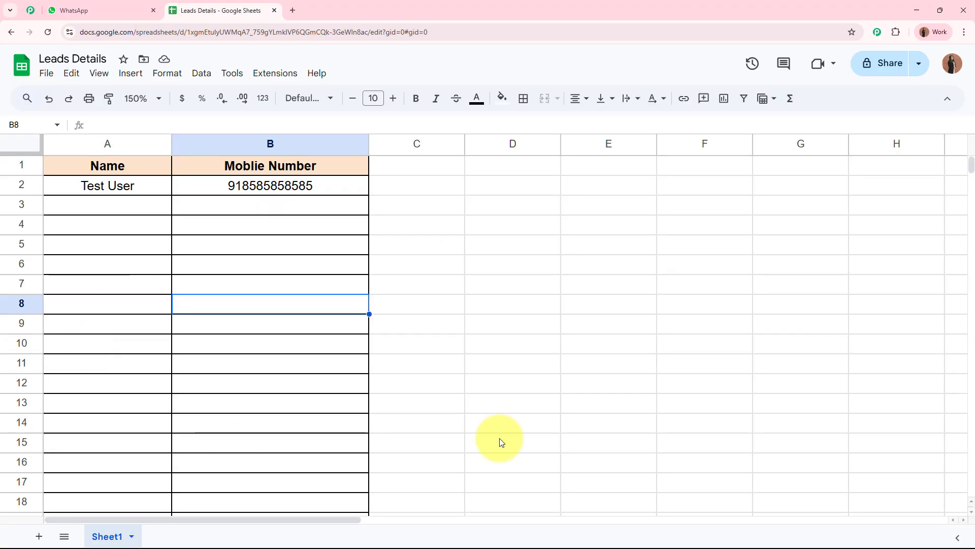
pyautogui.moveTo(92, 185); pyautogui.dragTo(316, 185)
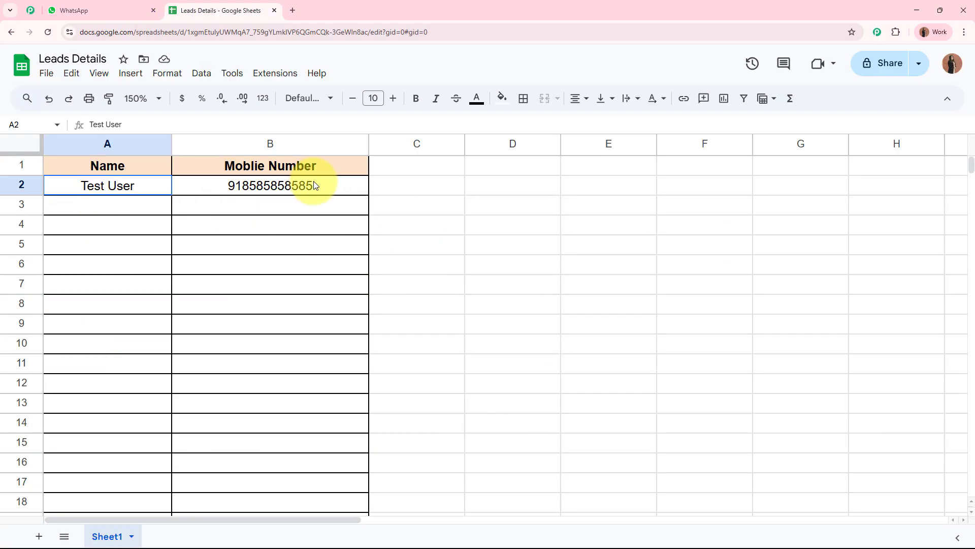
pyautogui.click(300, 269)
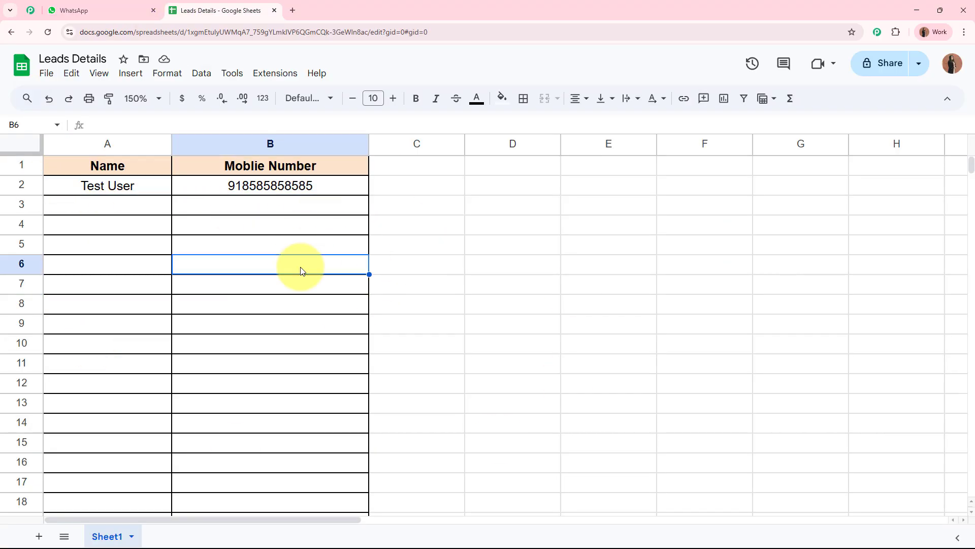
pyautogui.click(113, 192)
# Step: Cross-check the mobile number in B2 against the WhatsApp chat, then open a new browser tab
pyautogui.click(127, 11)
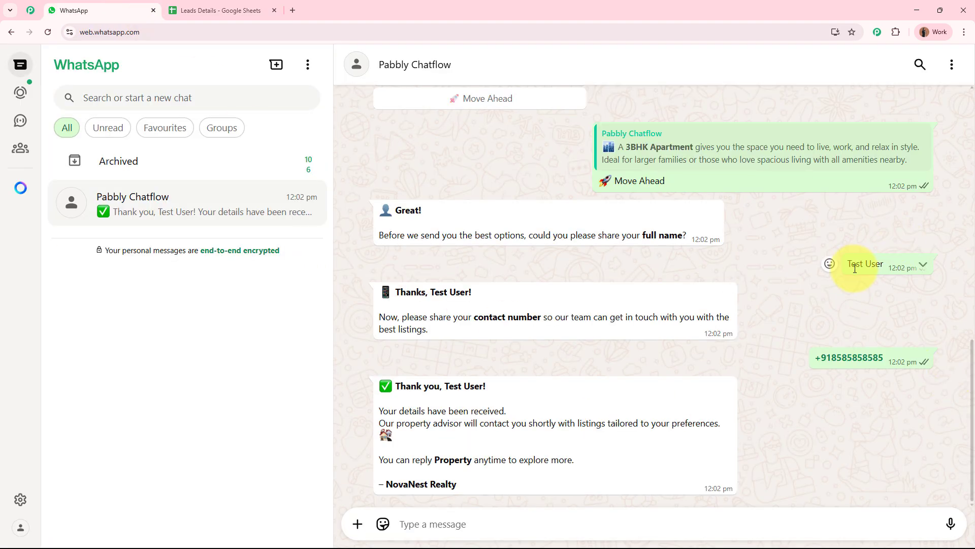
pyautogui.click(229, 10)
pyautogui.click(309, 186)
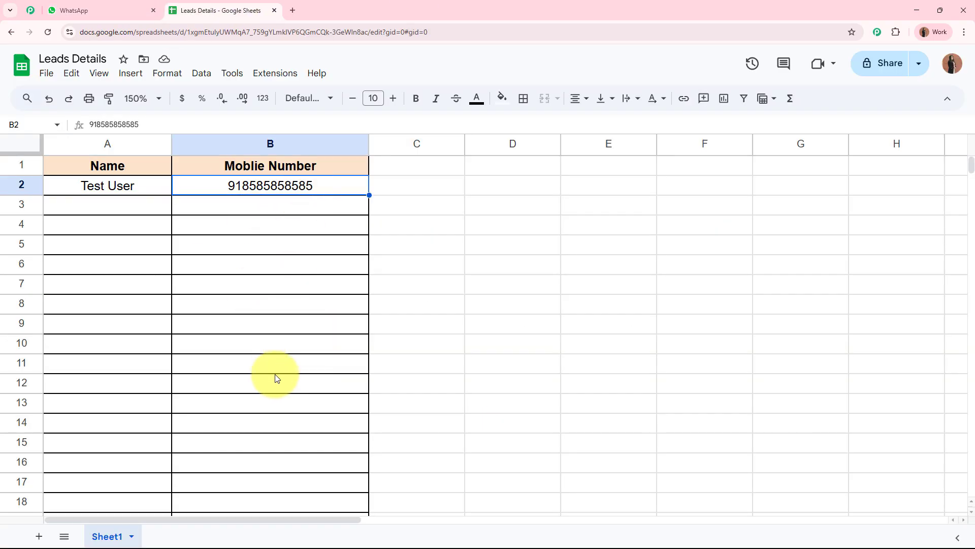
pyautogui.click(275, 372)
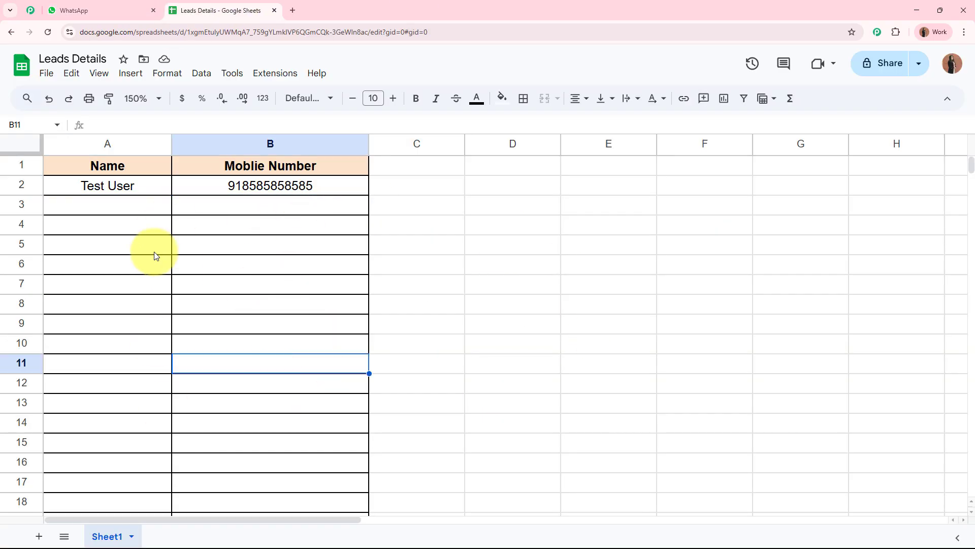
pyautogui.click(124, 10)
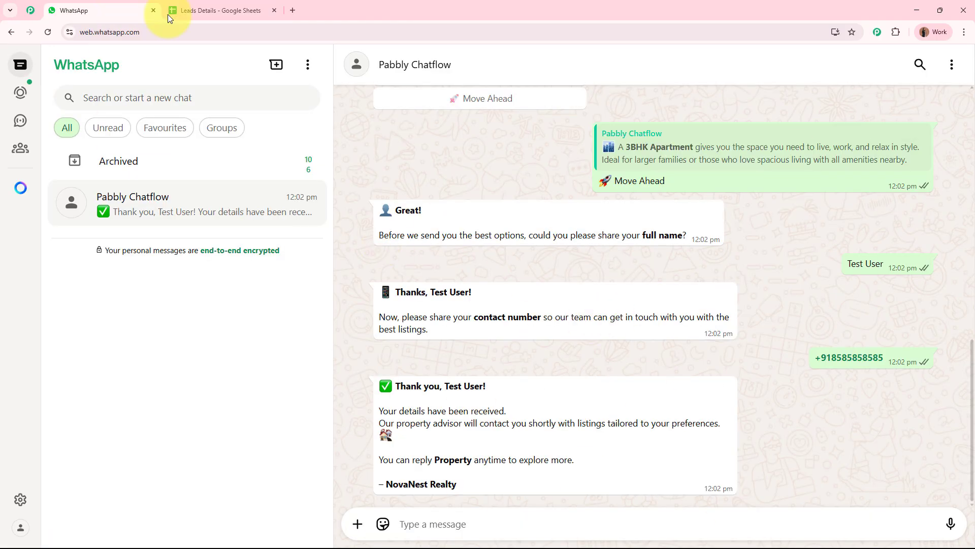
pyautogui.click(236, 12)
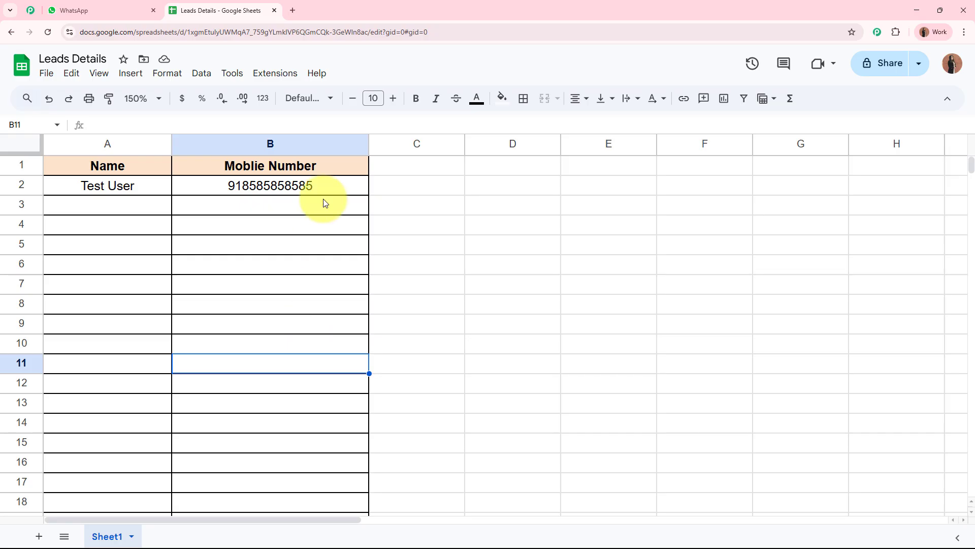
pyautogui.click(292, 11)
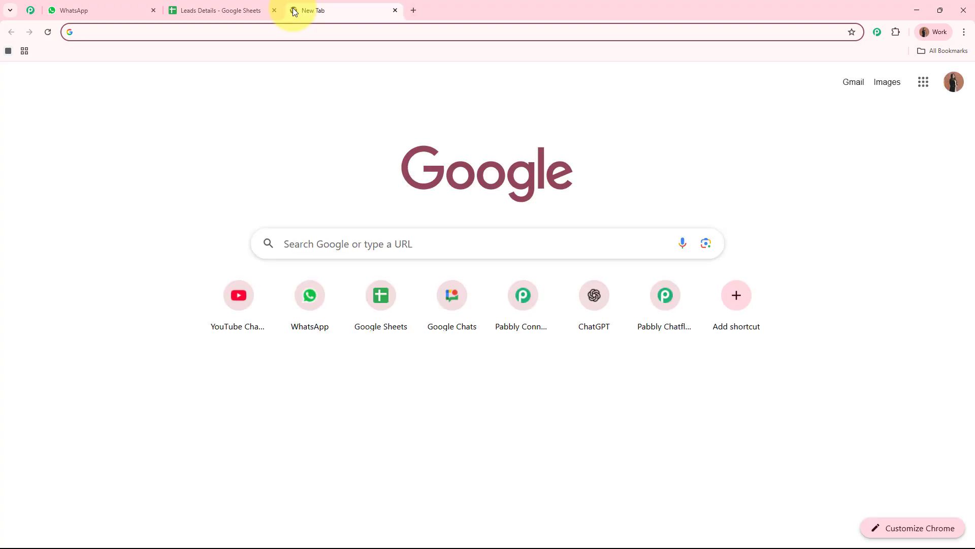
pyautogui.write('www')
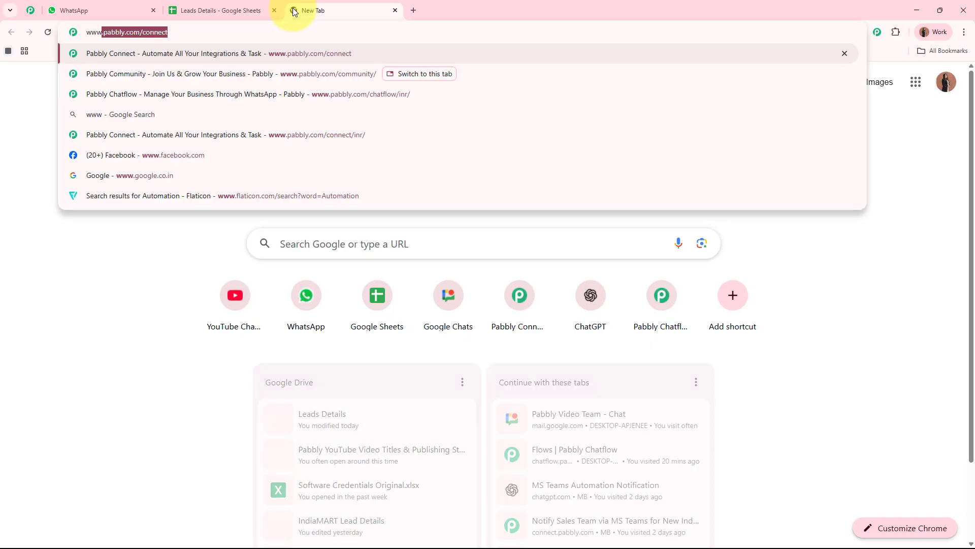
pyautogui.write('.pabbly')
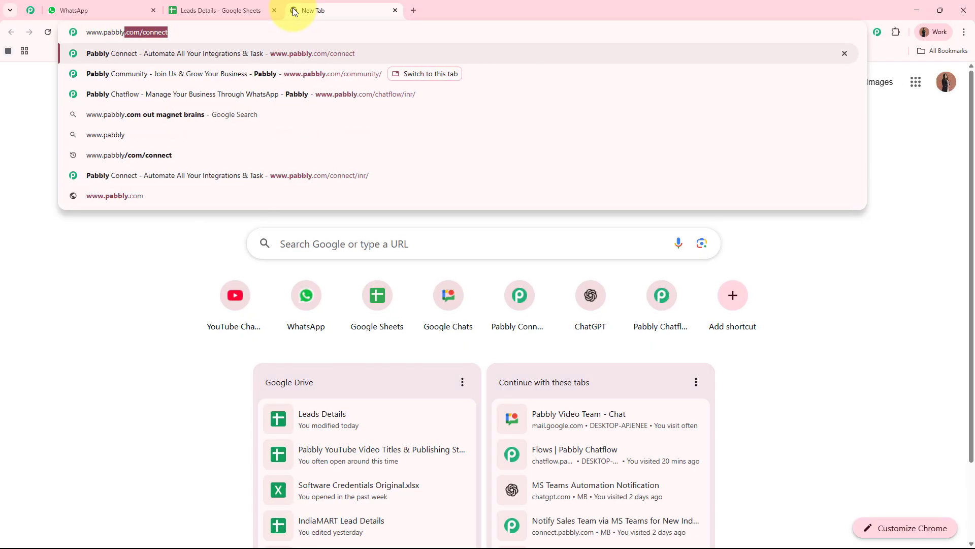
pyautogui.write('.com/chatflow')
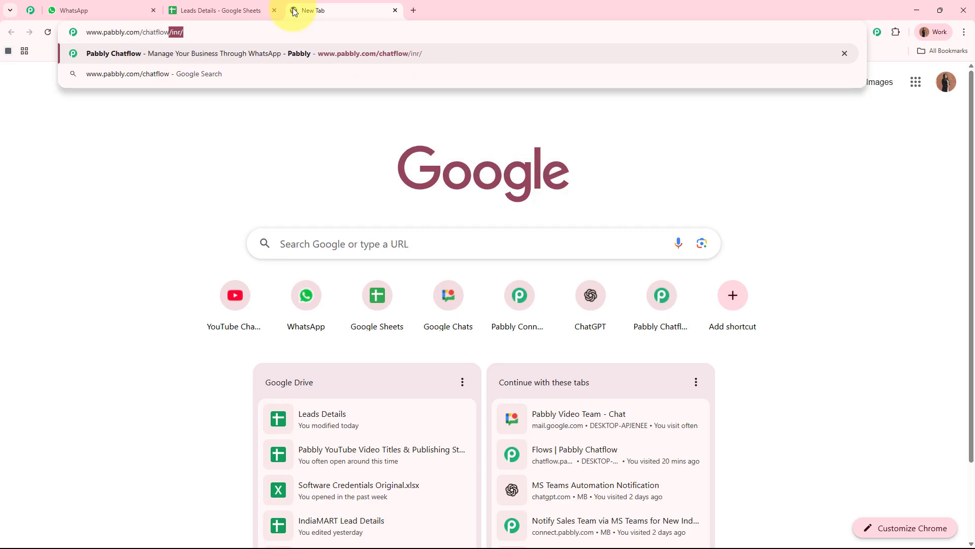
pyautogui.press('Return')
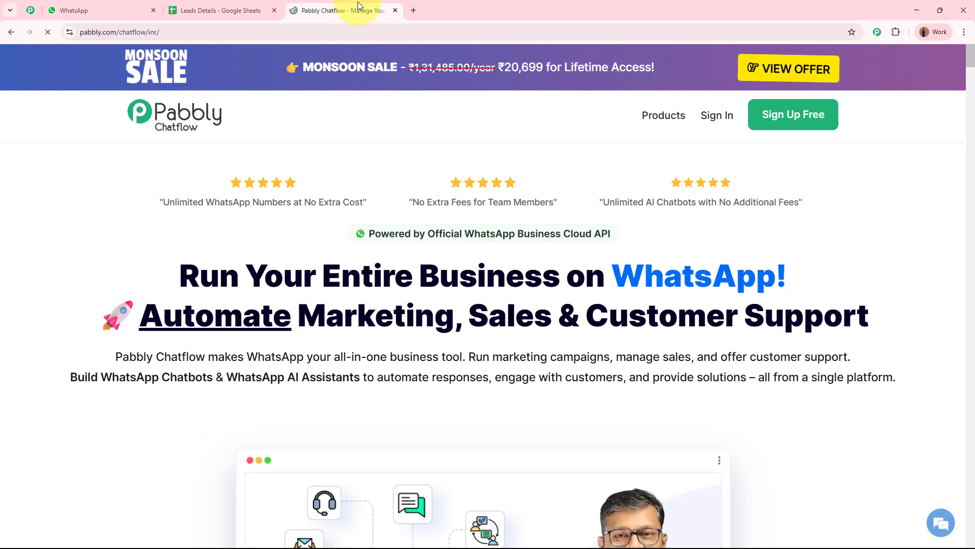
pyautogui.moveTo(305, 10); pyautogui.dragTo(116, 11)
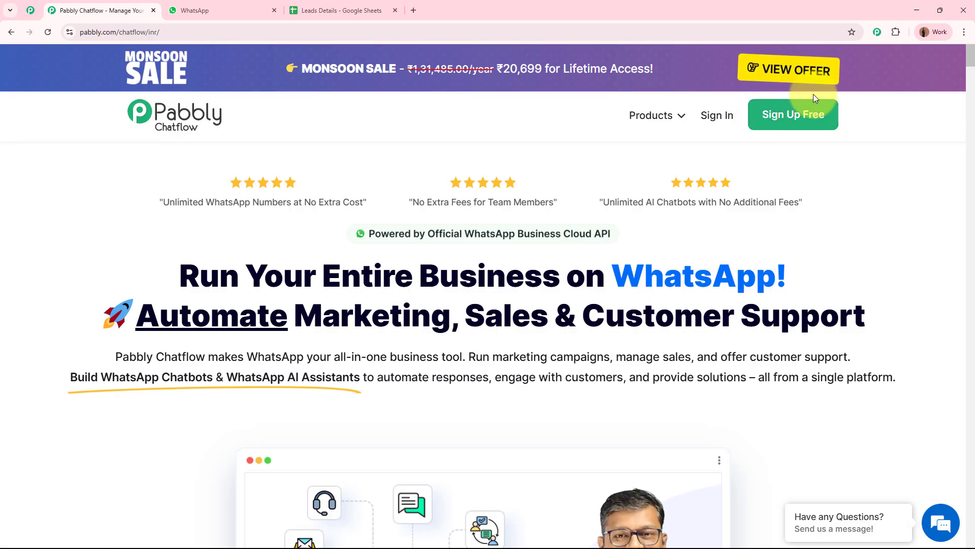
pyautogui.click(712, 125)
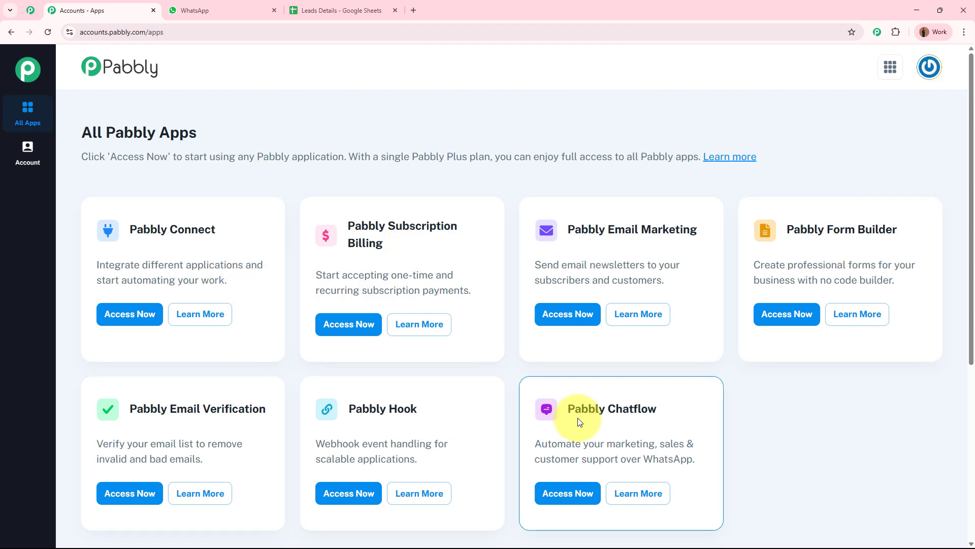
# Step: Launch Pabbly Chatflow using Access Now on its card in All Pabbly Apps
pyautogui.moveTo(692, 408); pyautogui.dragTo(566, 410)
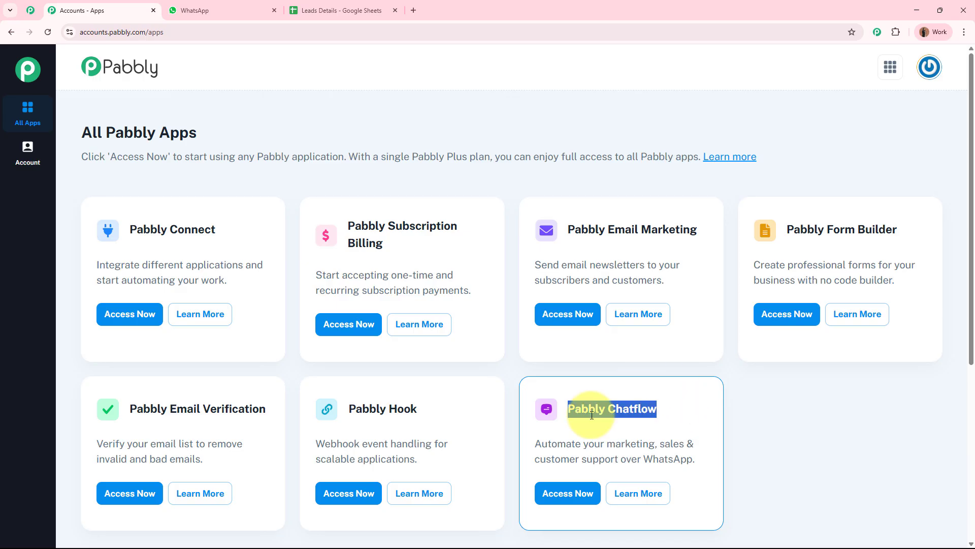
pyautogui.click(649, 412)
pyautogui.click(566, 501)
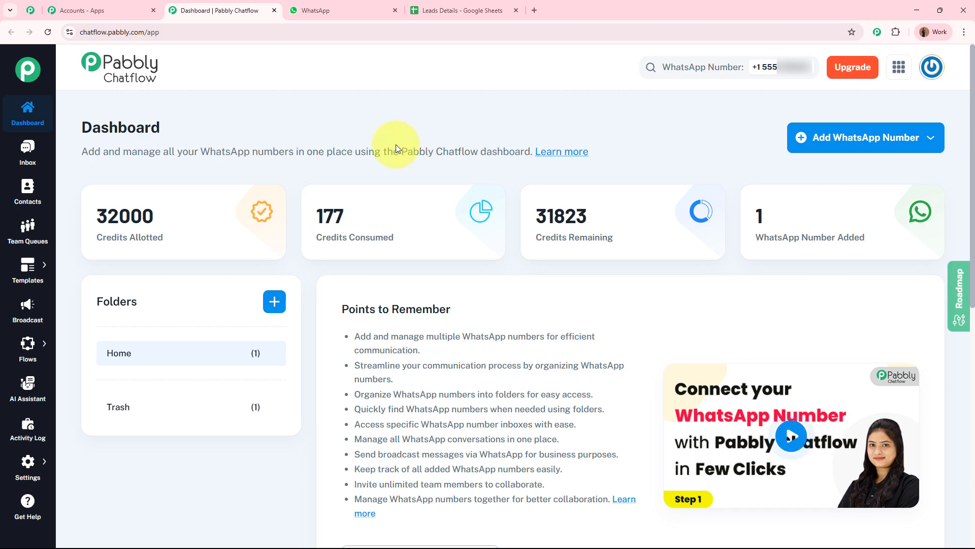
# Step: Dismiss the WhatsApp number options and open Flows from the sidebar's Flows menu
pyautogui.click(873, 142)
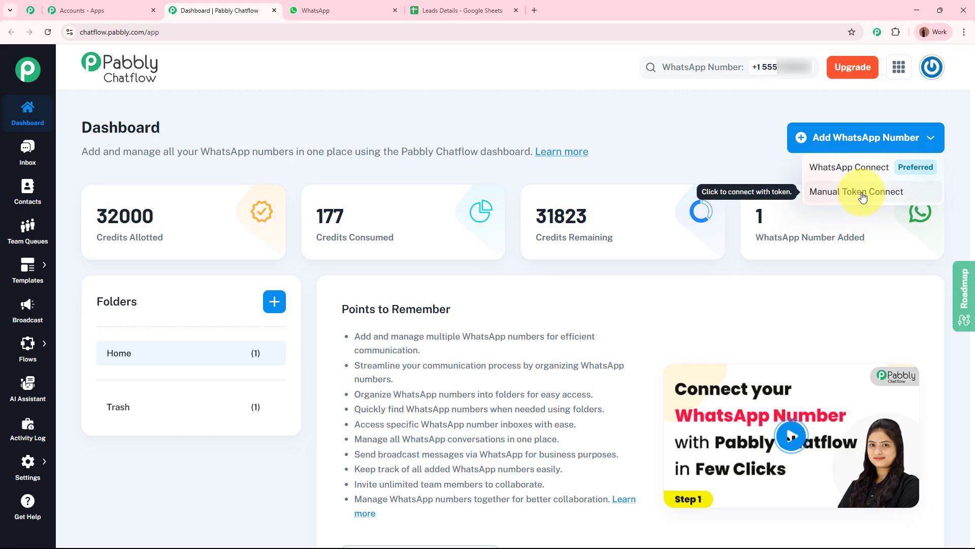
pyautogui.click(723, 153)
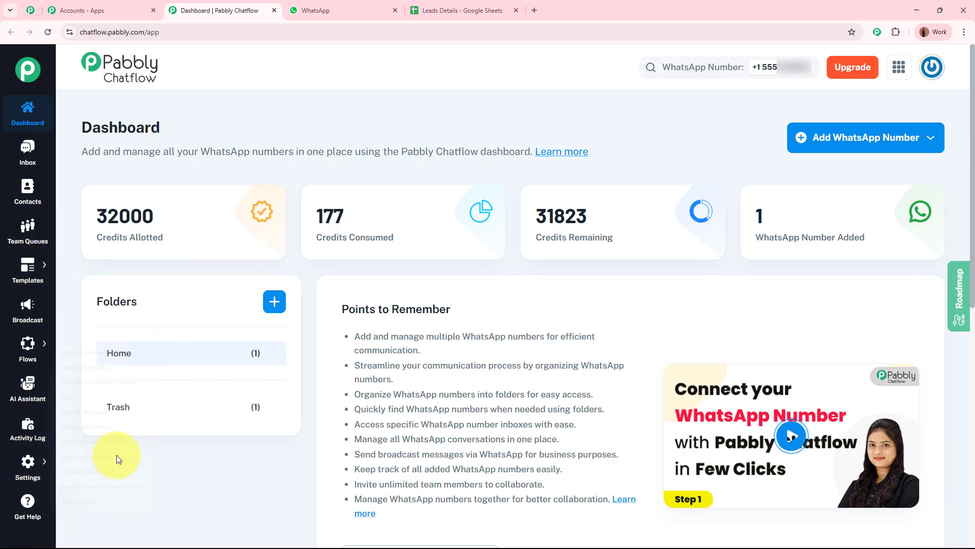
pyautogui.moveTo(28, 465)
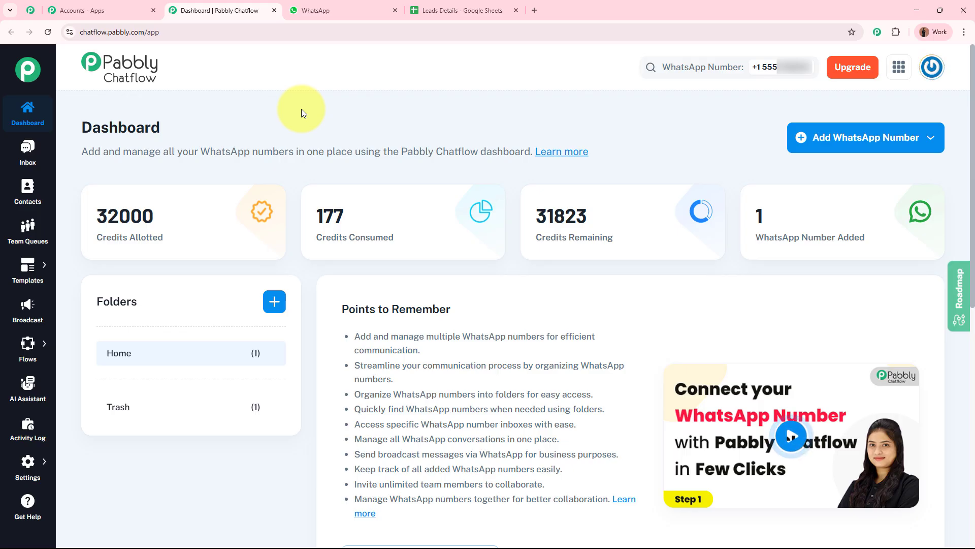
pyautogui.moveTo(21, 345)
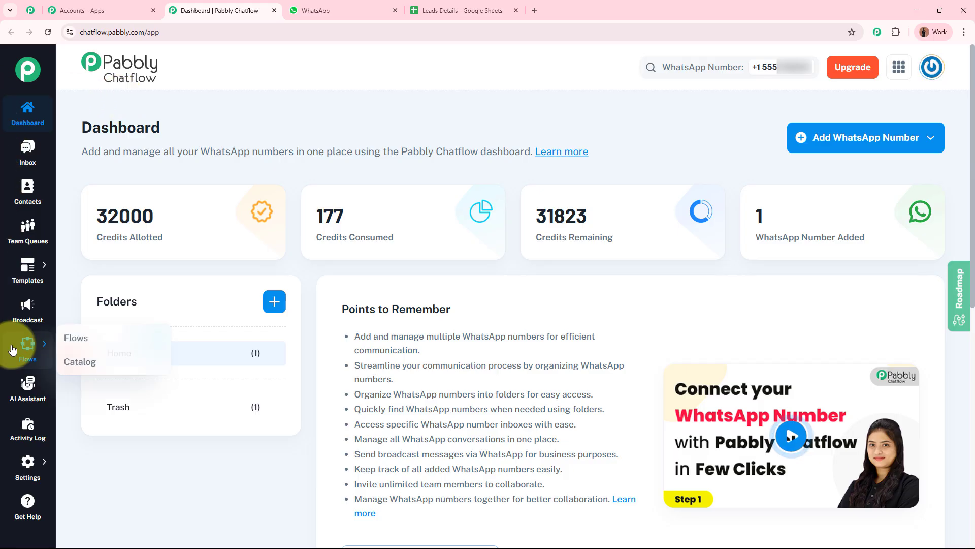
pyautogui.click(76, 338)
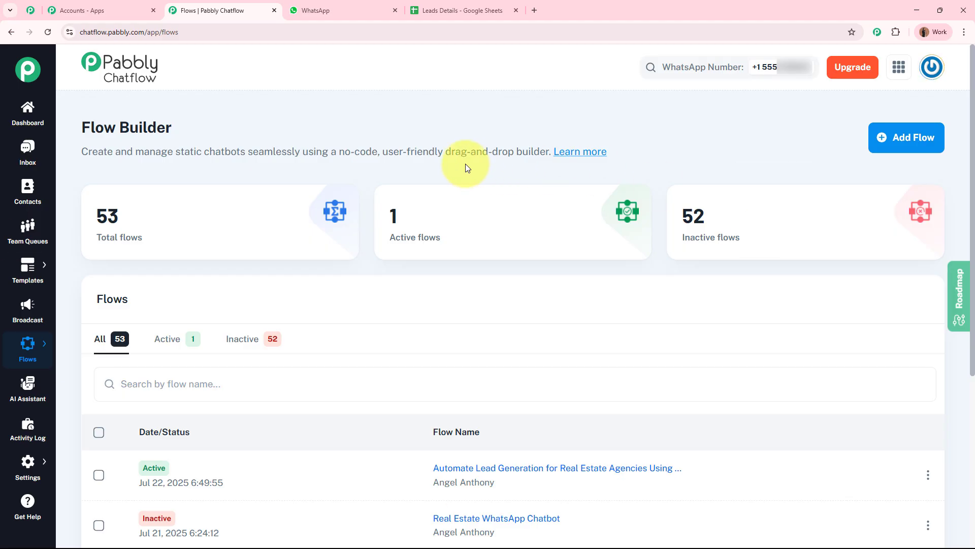
# Step: Add a new flow and rename it 'Automate Lead Generation for Real Estate Agencies Using WhatsApp'
pyautogui.click(910, 137)
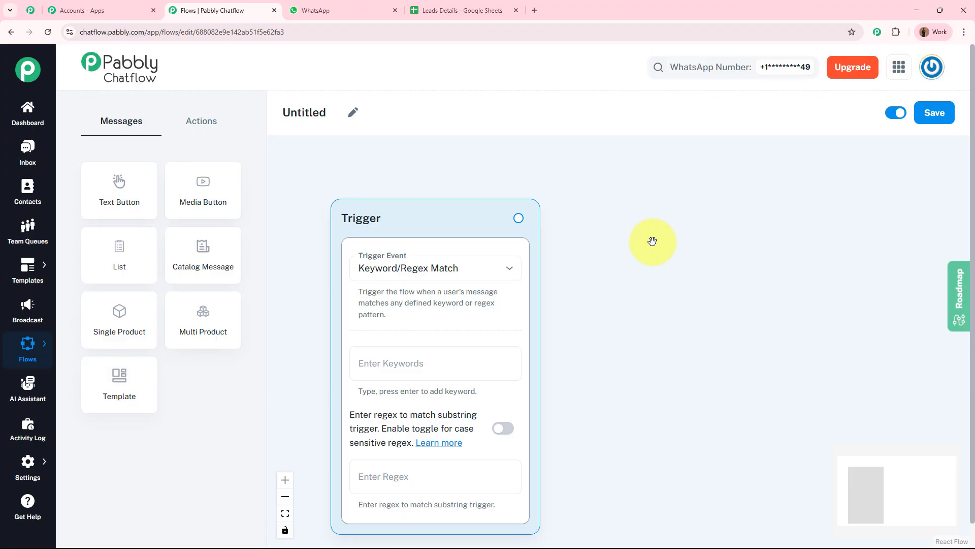
pyautogui.click(353, 113)
pyautogui.doubleClick(339, 108)
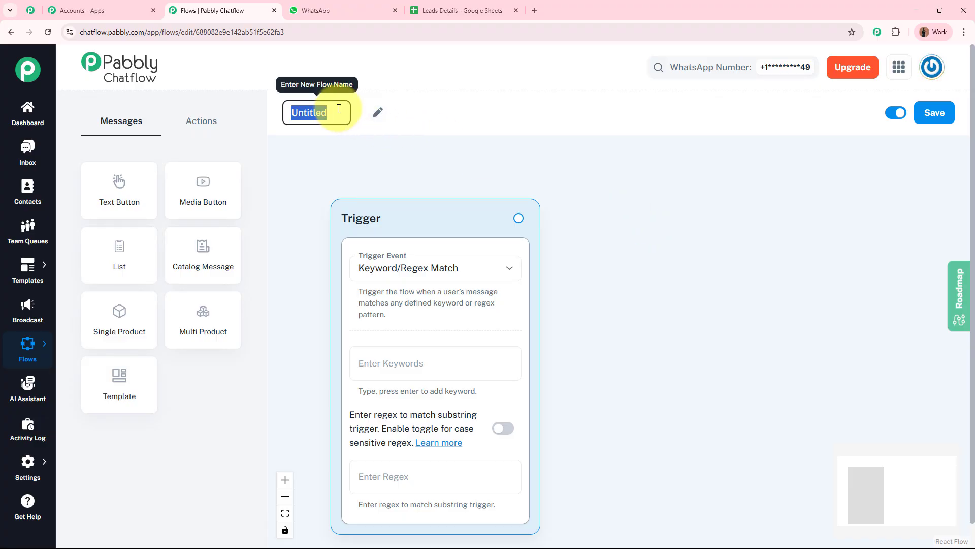
pyautogui.press('BackSpace')
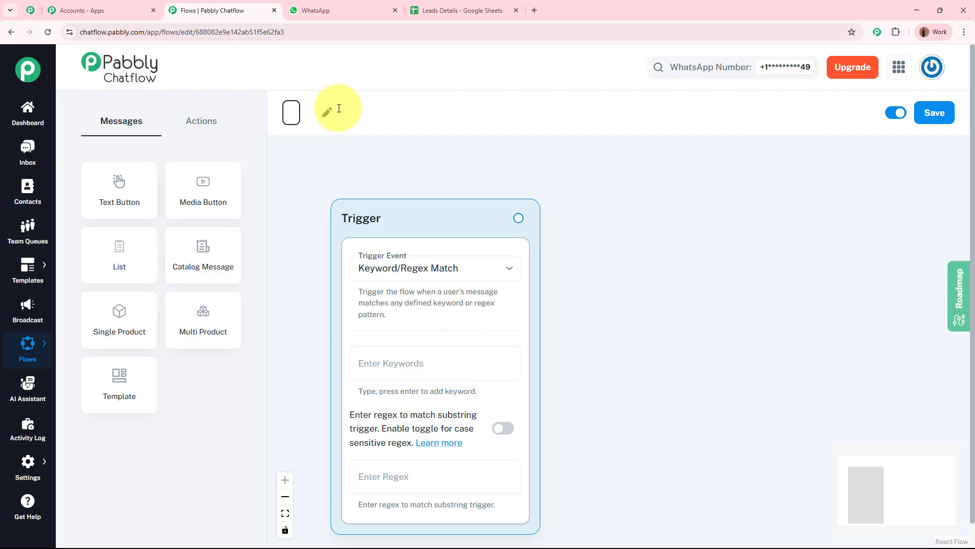
pyautogui.write('Automate Lead Generation for Real Estate Agencies Using WhatsApp')
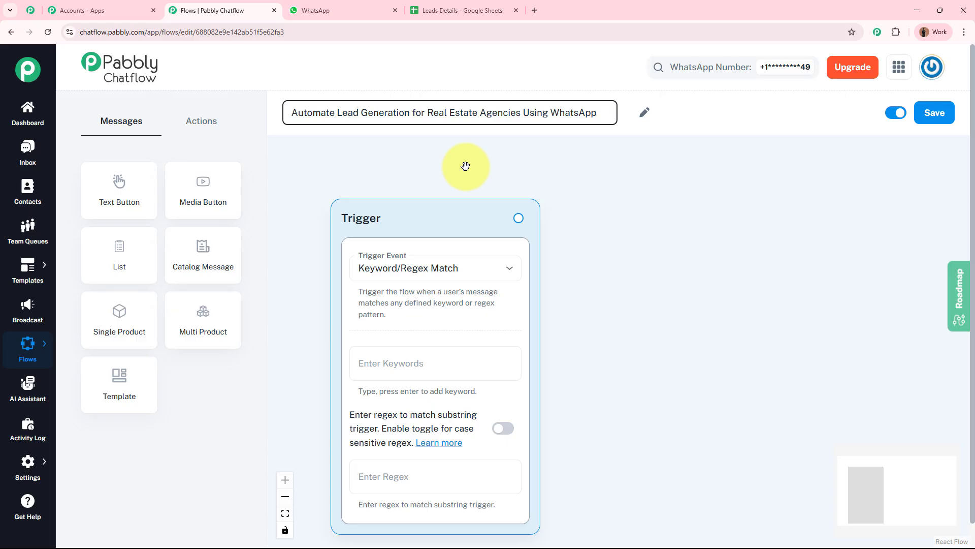
pyautogui.click(466, 166)
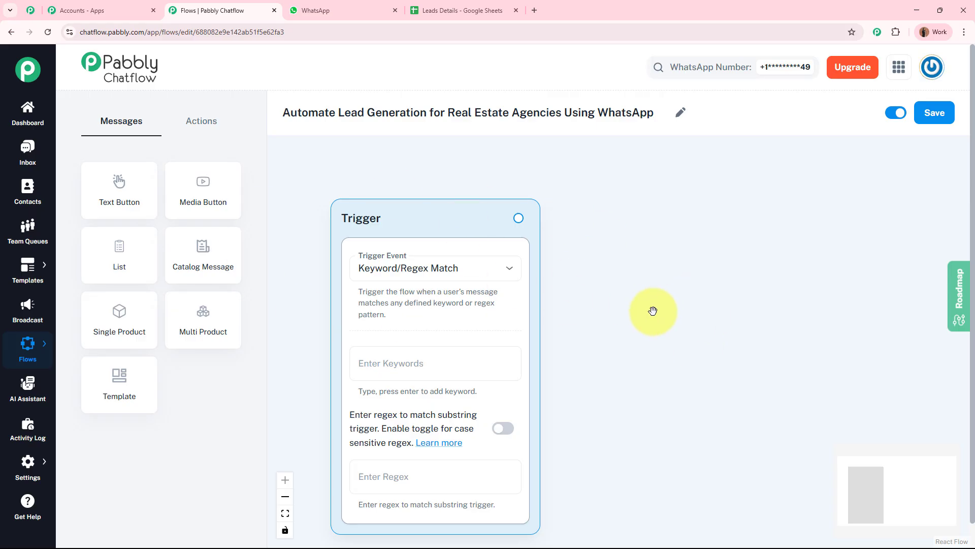
pyautogui.scroll(-1, 655, 348)
pyautogui.scroll(-1, 655, 348)
pyautogui.moveTo(667, 399); pyautogui.dragTo(623, 356)
pyautogui.scroll(1, 613, 345)
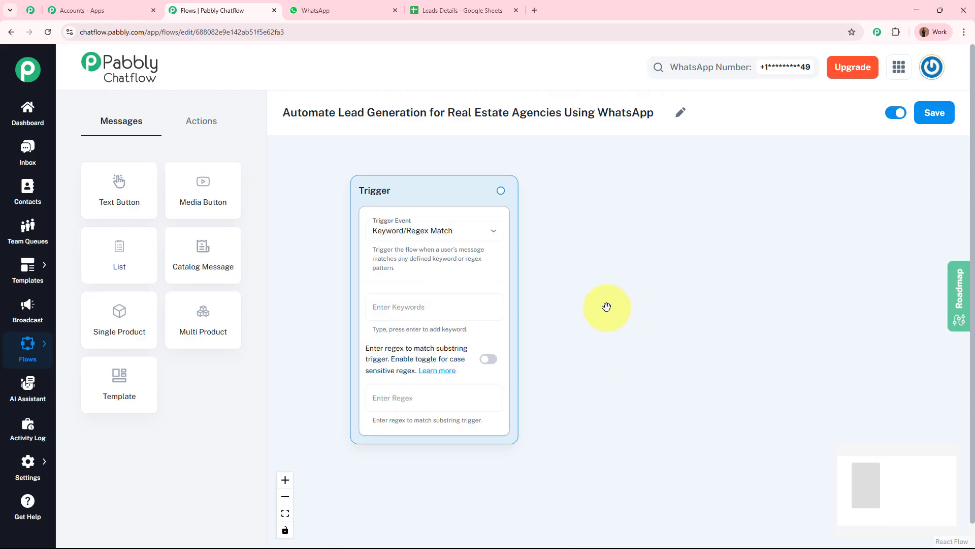
pyautogui.scroll(3, 573, 322)
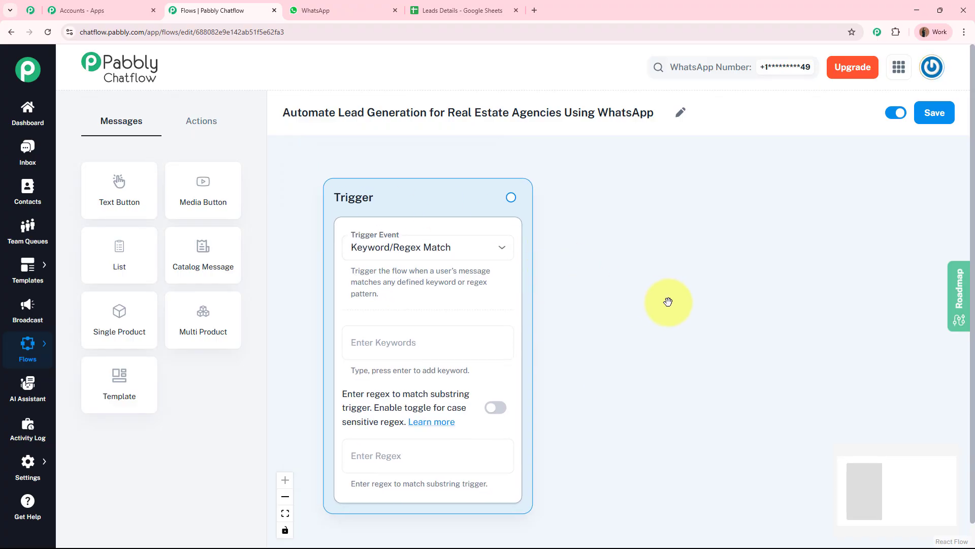
pyautogui.click(466, 254)
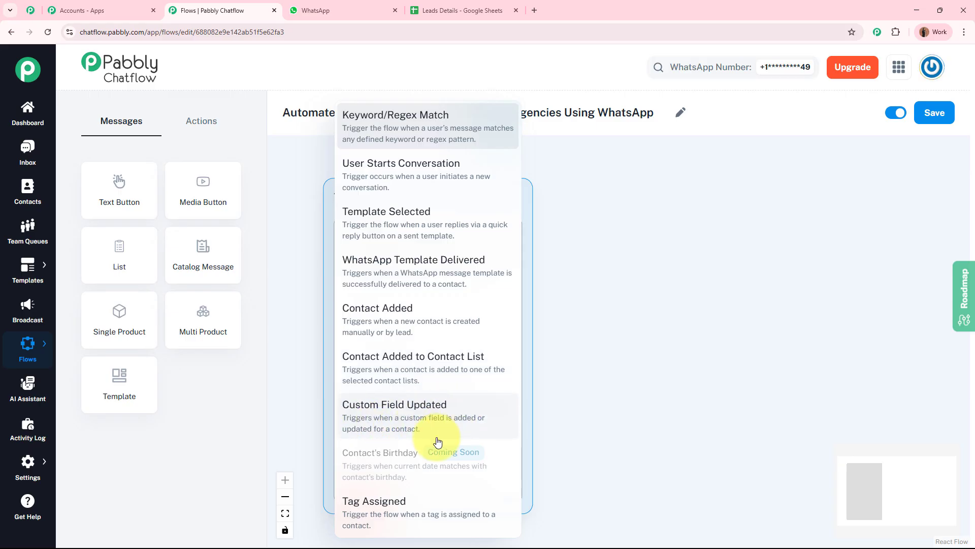
pyautogui.click(692, 370)
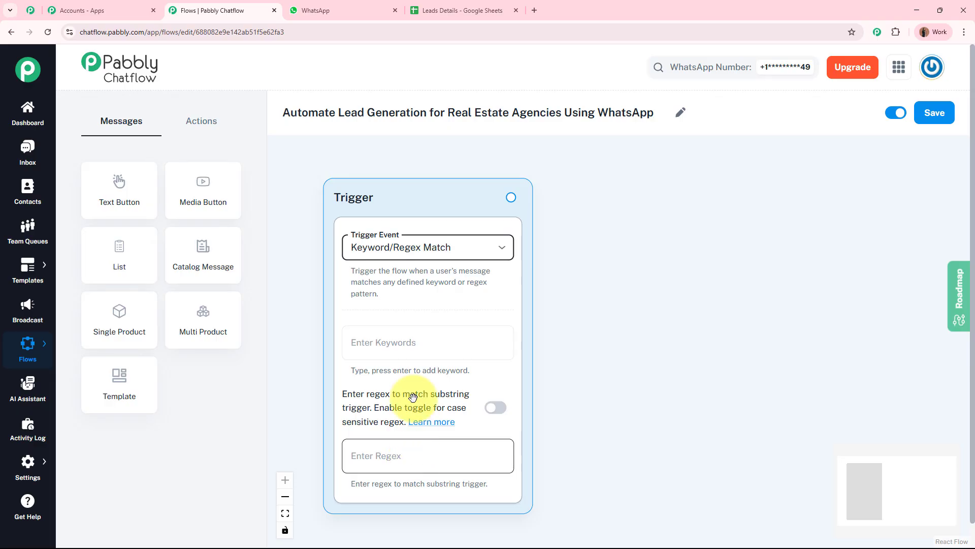
# Step: Add Hello and Hey as the trigger keywords
pyautogui.click(404, 342)
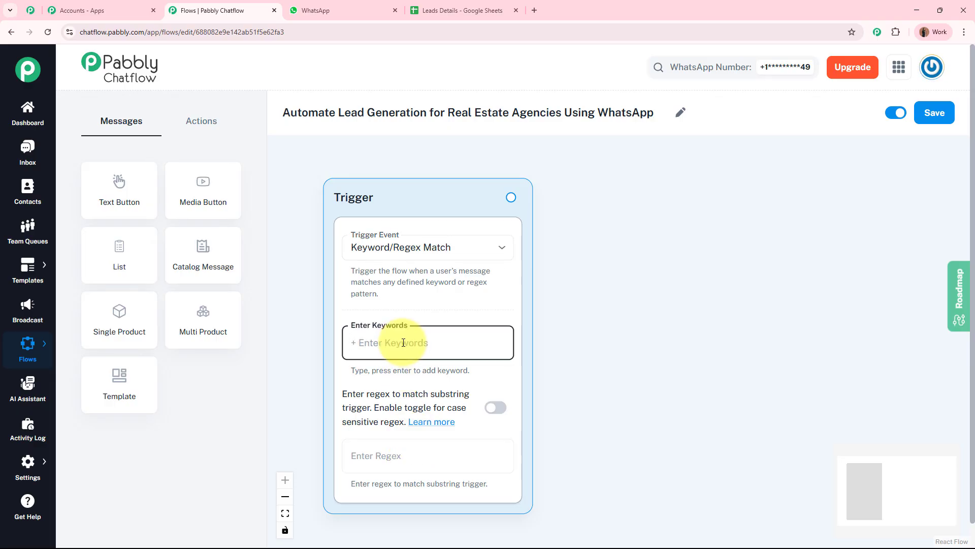
pyautogui.write('Hello')
pyautogui.press('Return')
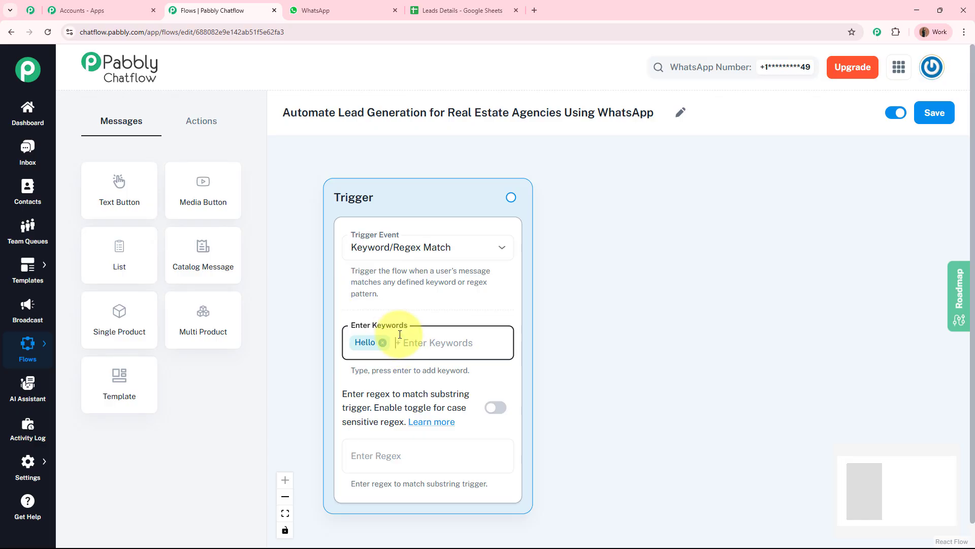
pyautogui.write('Hey')
pyautogui.press('Return')
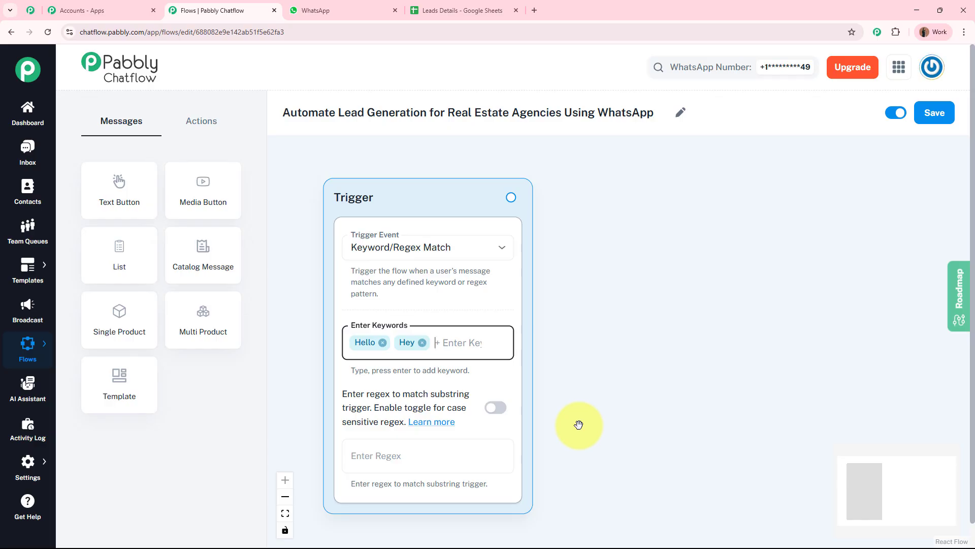
# Step: Enter the catch-all regex [\s\S]+ in the trigger's regex field
pyautogui.click(426, 456)
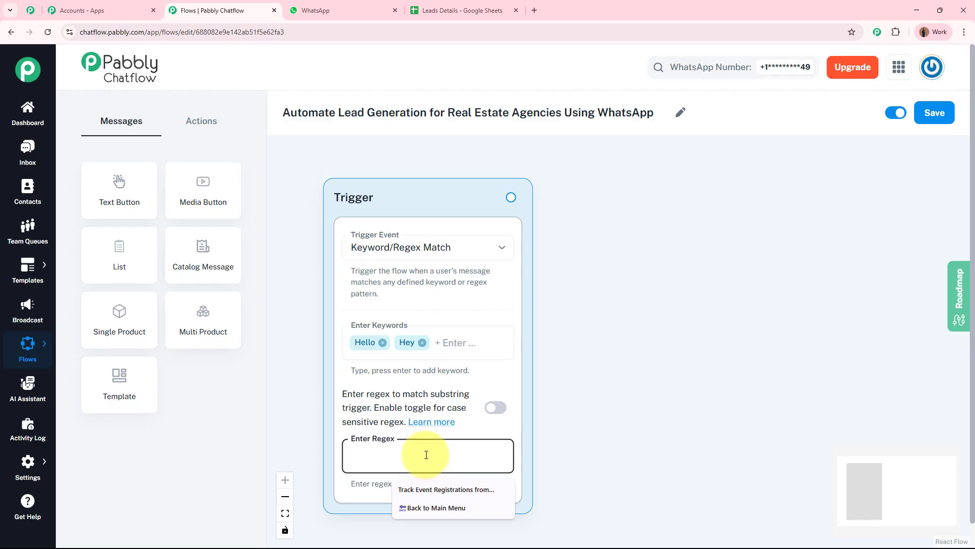
pyautogui.write('[\\s\\S]+')
pyautogui.click(614, 460)
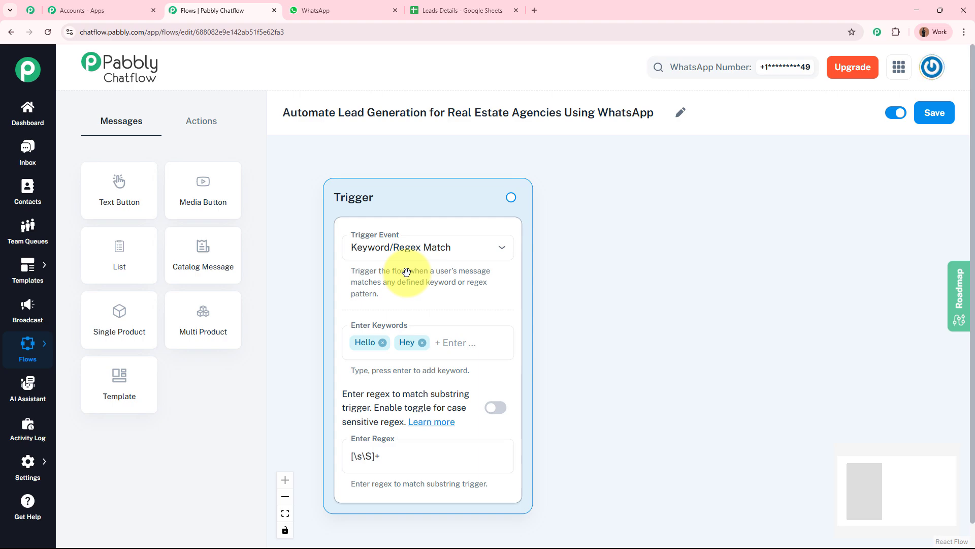
pyautogui.click(325, 10)
pyautogui.scroll(5, 659, 389)
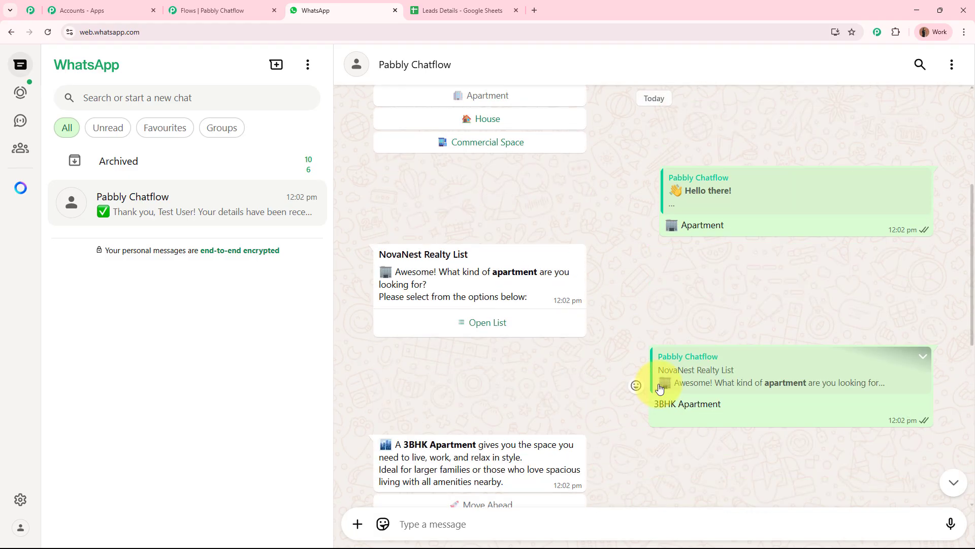
pyautogui.scroll(5, 660, 388)
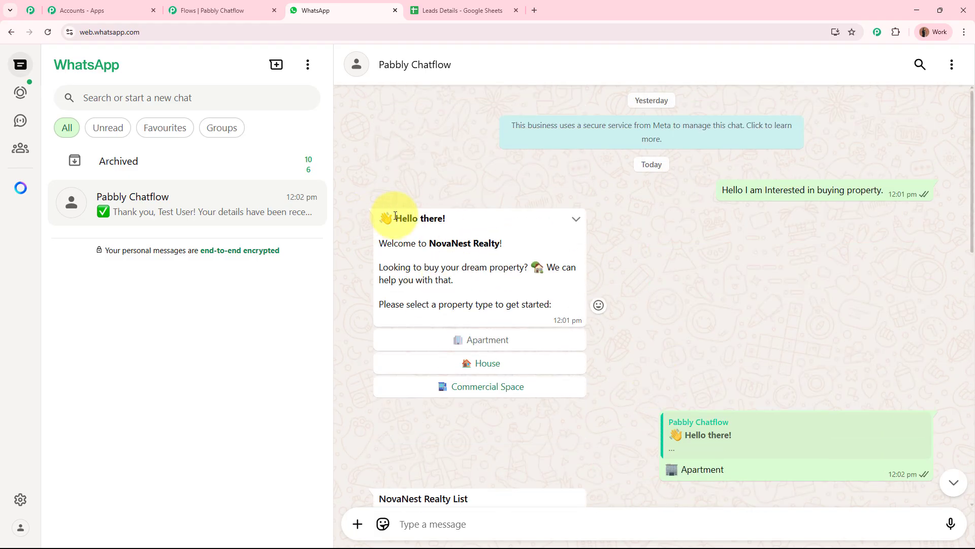
pyautogui.moveTo(395, 215); pyautogui.dragTo(559, 305)
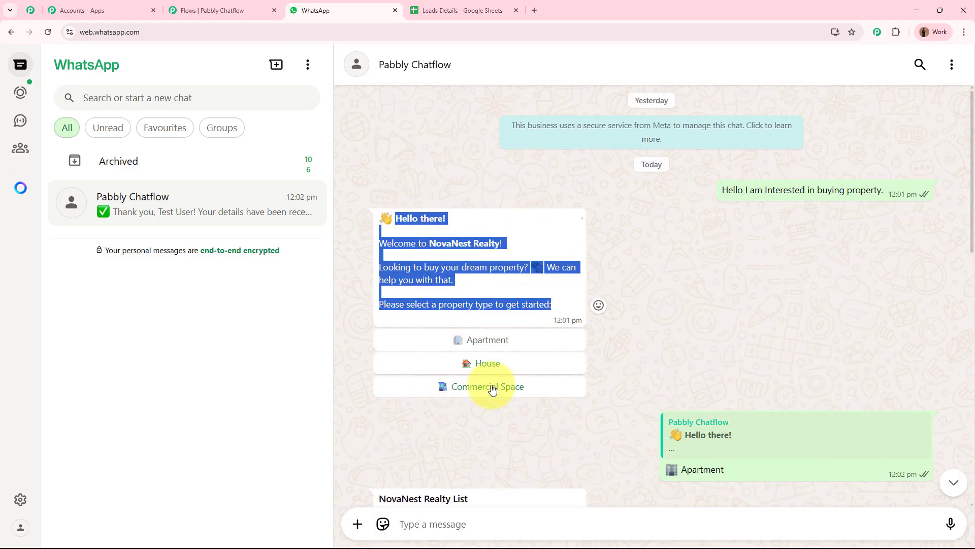
pyautogui.click(658, 343)
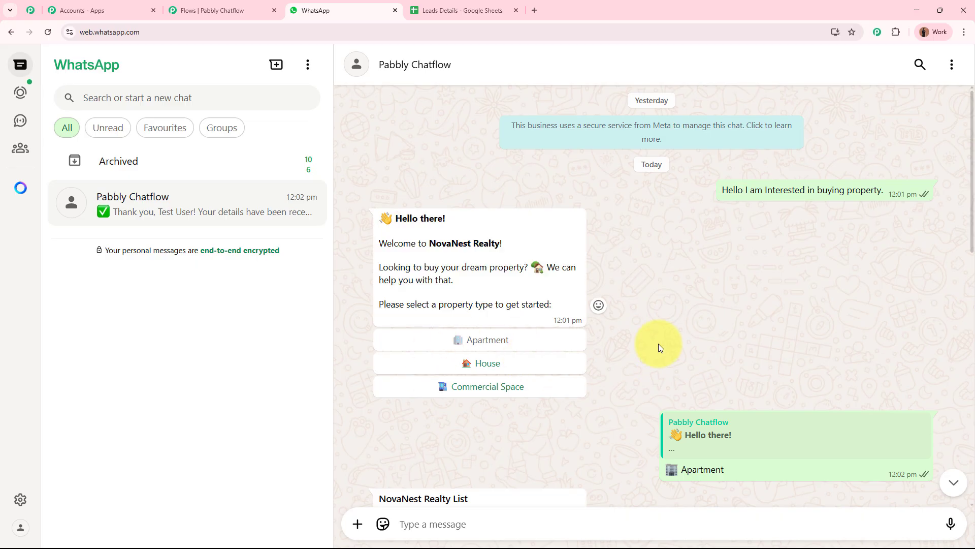
pyautogui.click(220, 6)
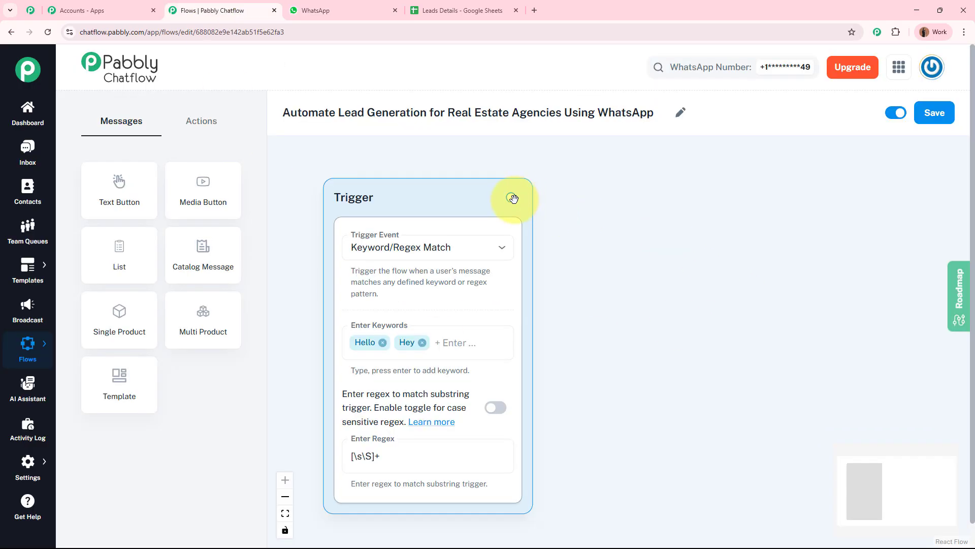
# Step: Attach a Text Button node to the Trigger holding the NovaNest Realty property-type welcome message
pyautogui.moveTo(591, 226); pyautogui.dragTo(668, 211)
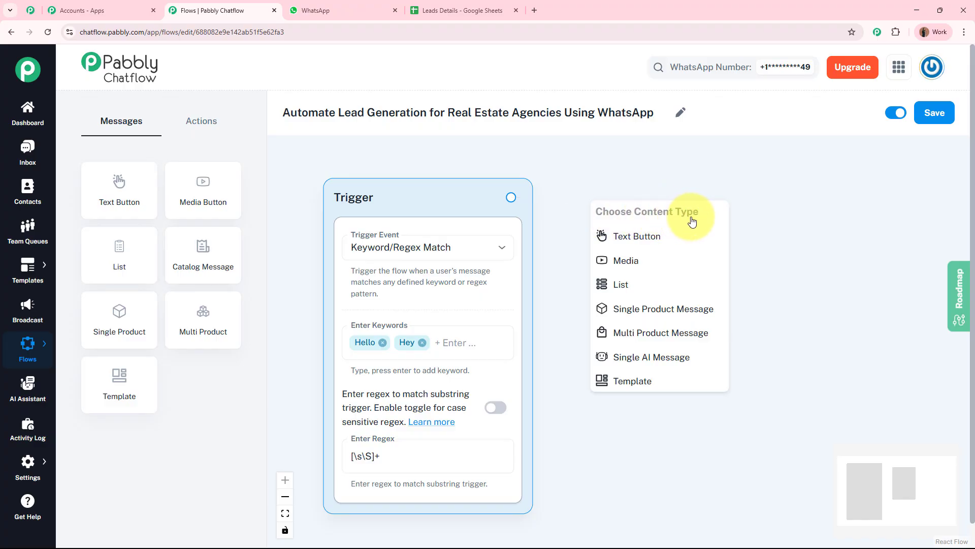
pyautogui.click(687, 235)
pyautogui.moveTo(681, 188); pyautogui.dragTo(556, 187)
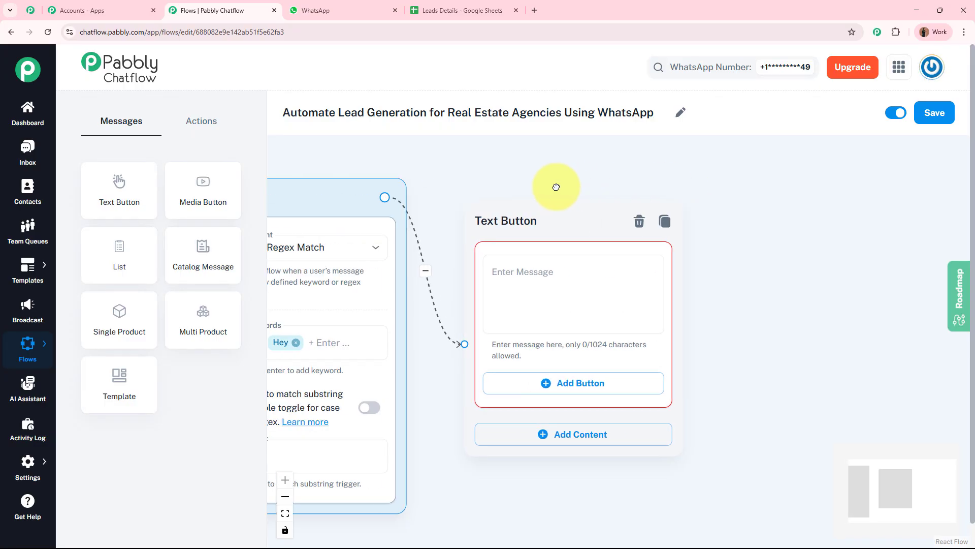
pyautogui.click(585, 280)
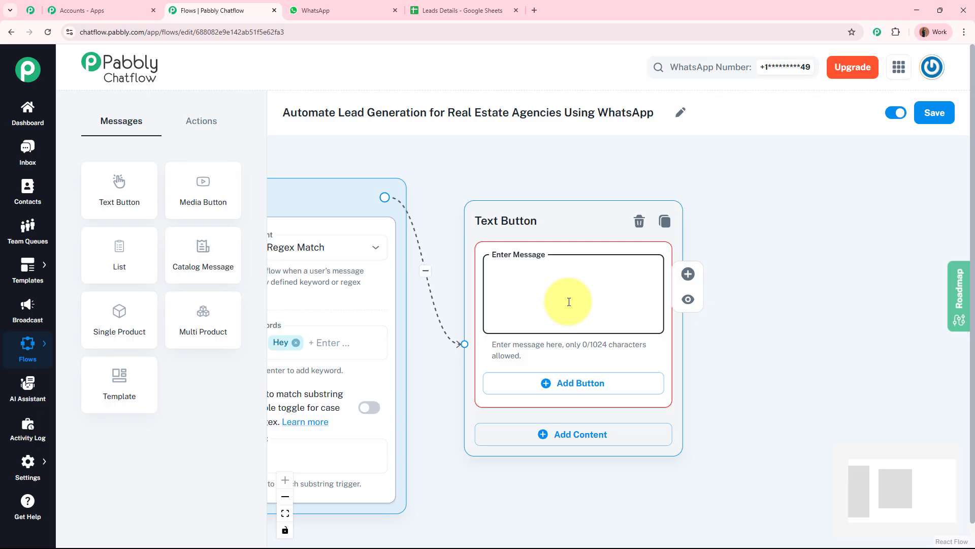
pyautogui.hotkey('ctrl', 'v')
pyautogui.moveTo(654, 312); pyautogui.dragTo(652, 272)
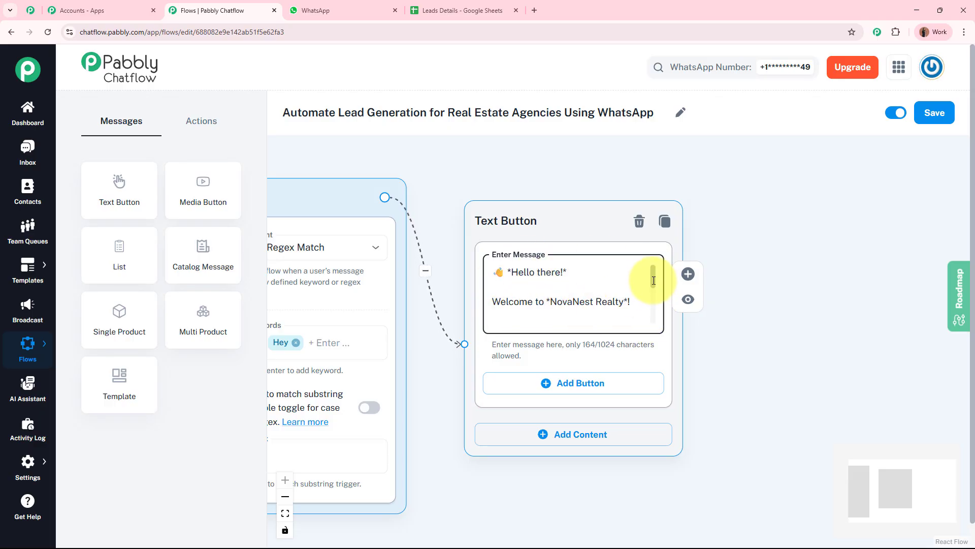
pyautogui.moveTo(654, 281); pyautogui.dragTo(658, 326)
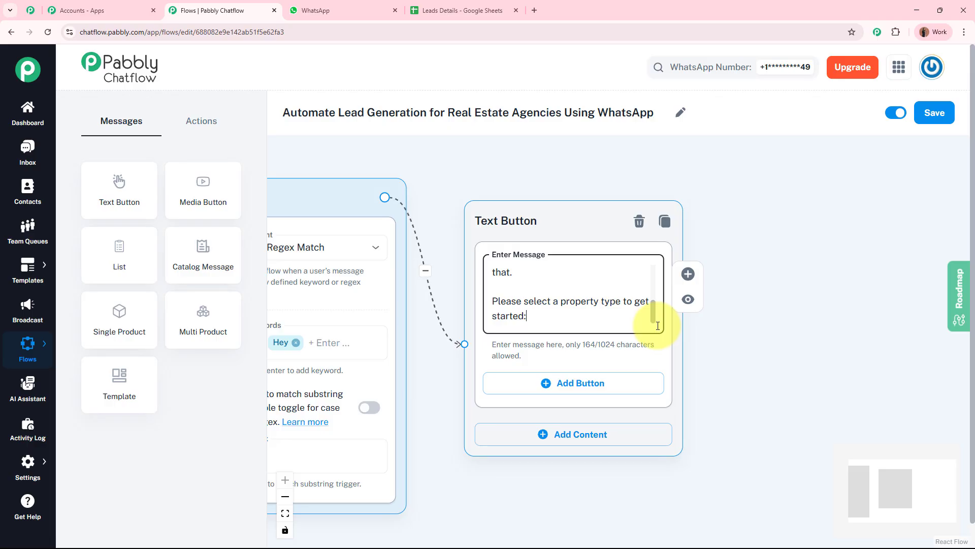
pyautogui.moveTo(666, 299); pyautogui.dragTo(651, 342)
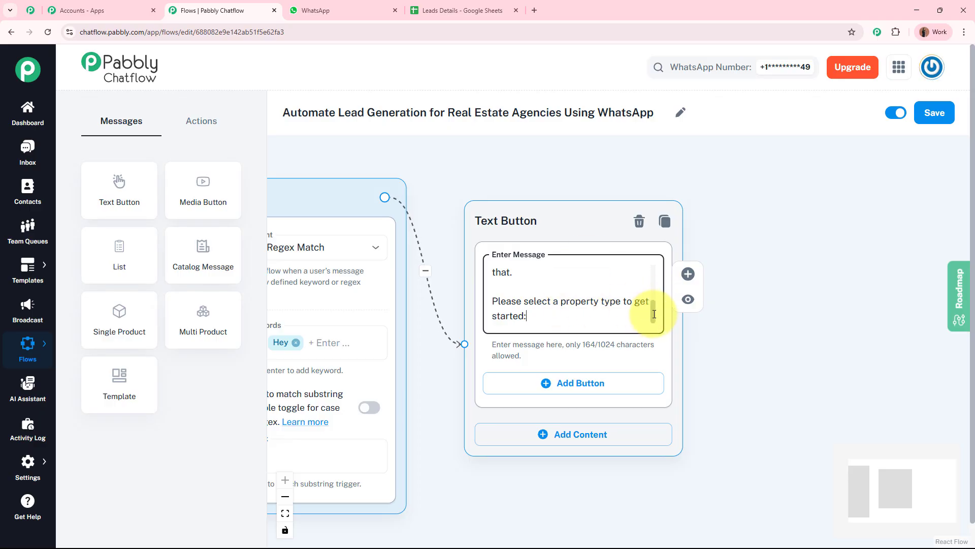
pyautogui.moveTo(655, 312); pyautogui.dragTo(657, 268)
pyautogui.scroll(-3, 645, 304)
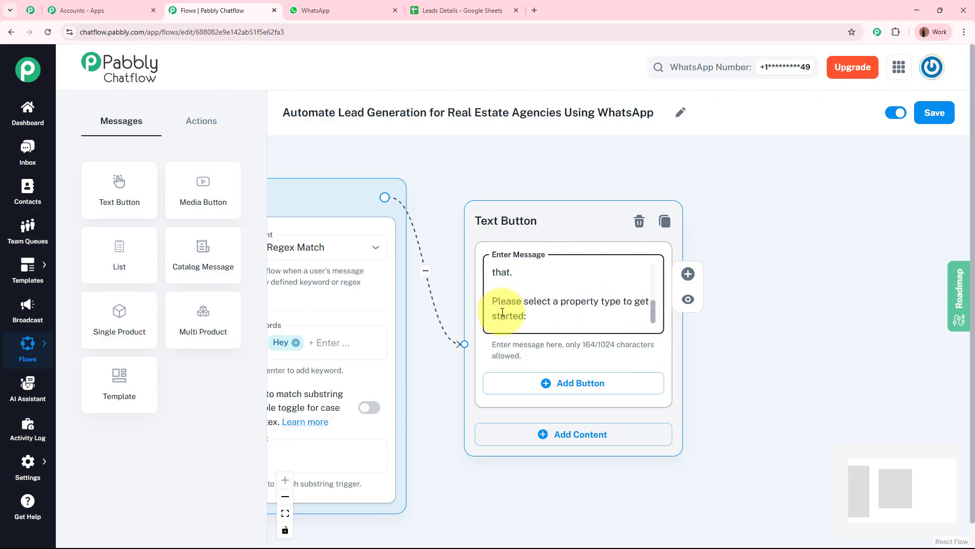
# Step: Add three reply buttons to the welcome message, labelled Apartment, House and Commercial Space
pyautogui.click(740, 381)
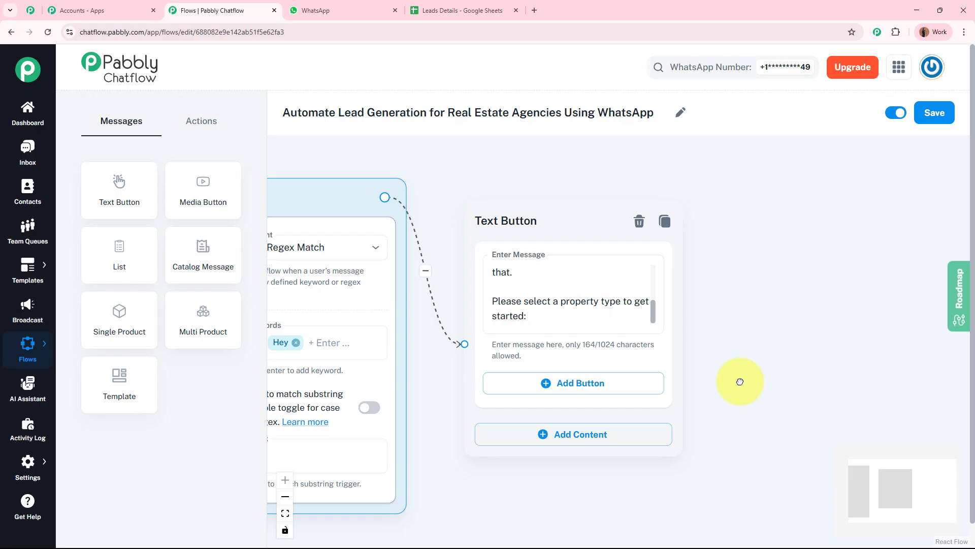
pyautogui.click(567, 395)
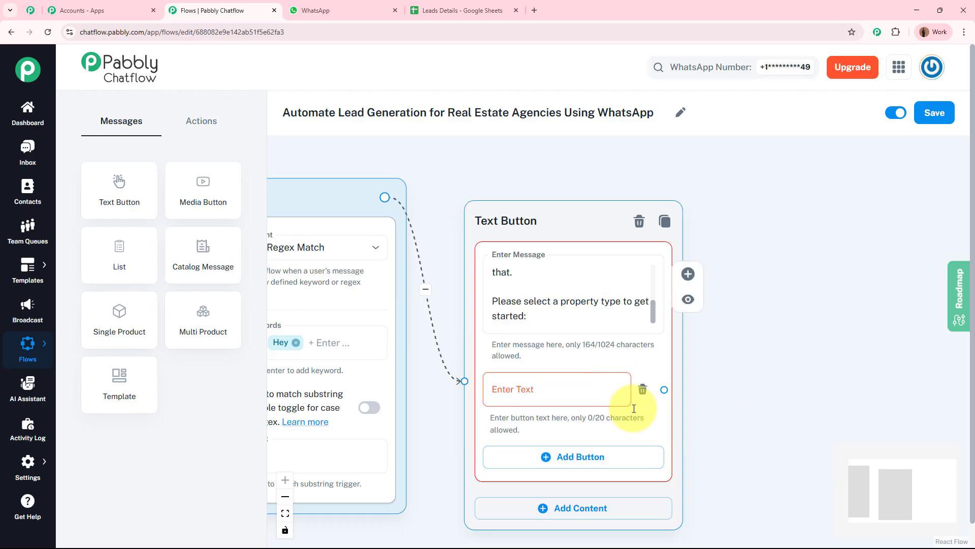
pyautogui.scroll(-2, 660, 386)
pyautogui.click(586, 382)
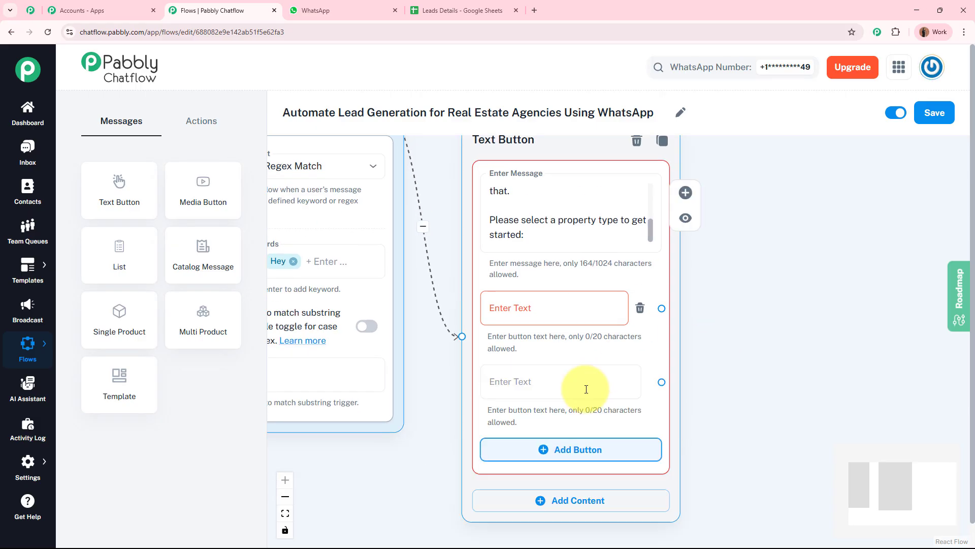
pyautogui.click(547, 449)
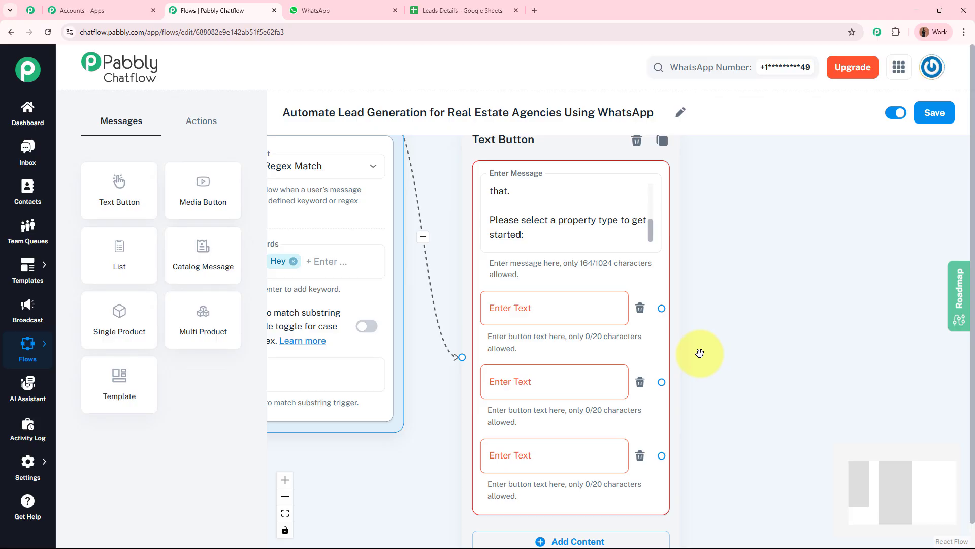
pyautogui.click(537, 307)
pyautogui.click(564, 382)
pyautogui.press('Tab')
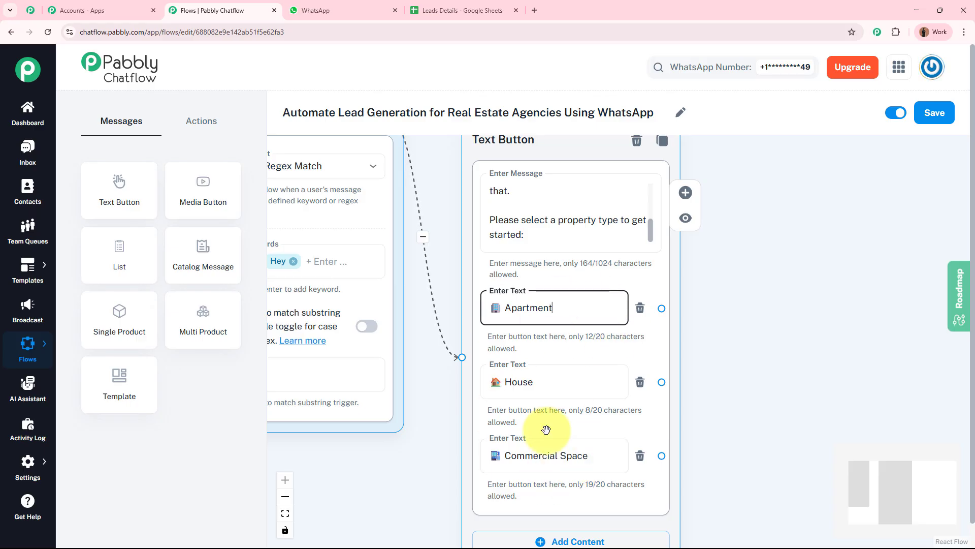
pyautogui.click(742, 400)
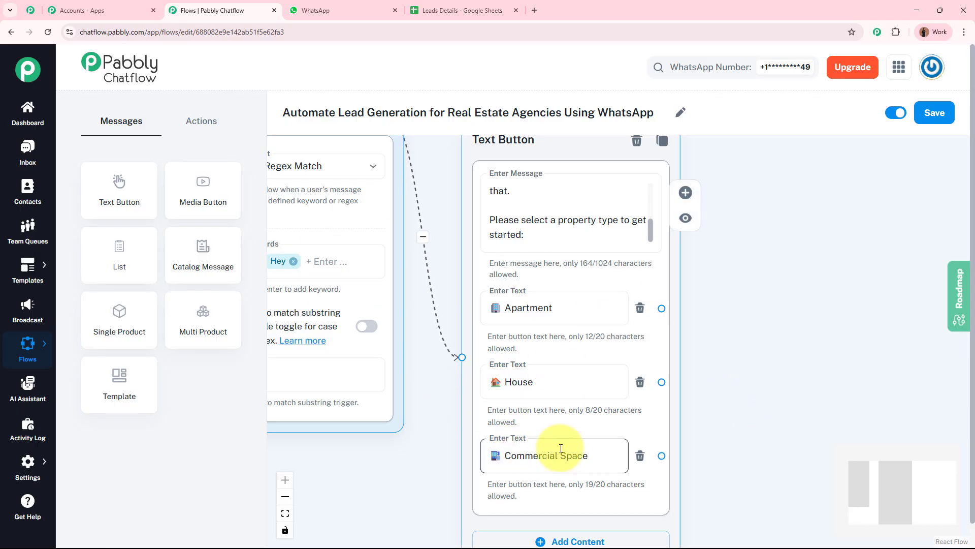
pyautogui.scroll(-5, 788, 361)
pyautogui.moveTo(788, 362); pyautogui.dragTo(643, 351)
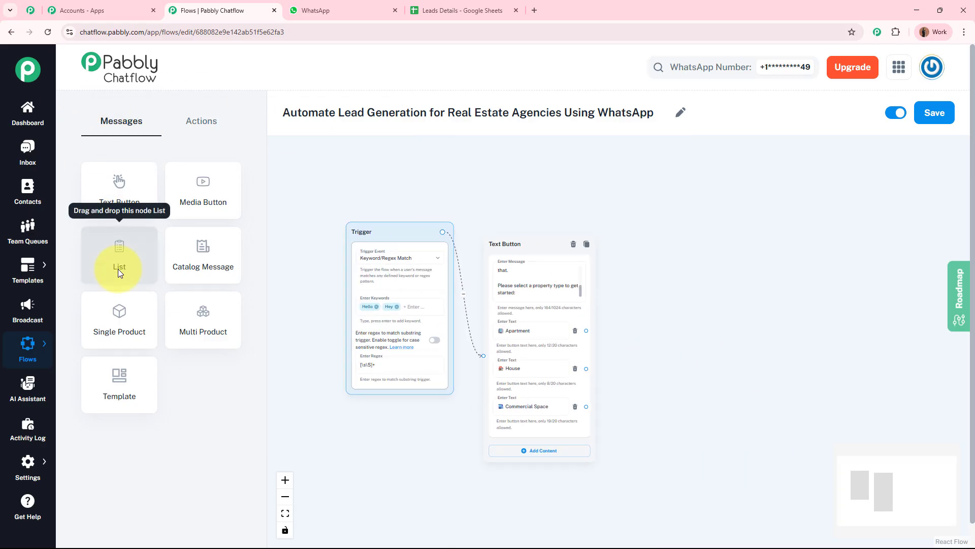
# Step: Add a List message with header 'NovaNest Realty List' and the apartment-type question as its body
pyautogui.moveTo(119, 263); pyautogui.dragTo(653, 290)
pyautogui.scroll(5, 828, 244)
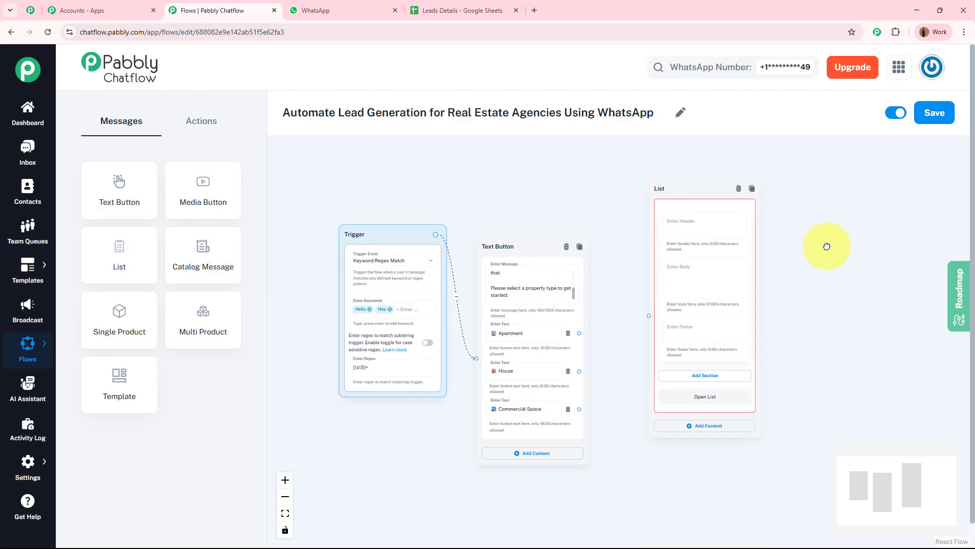
pyautogui.click(502, 214)
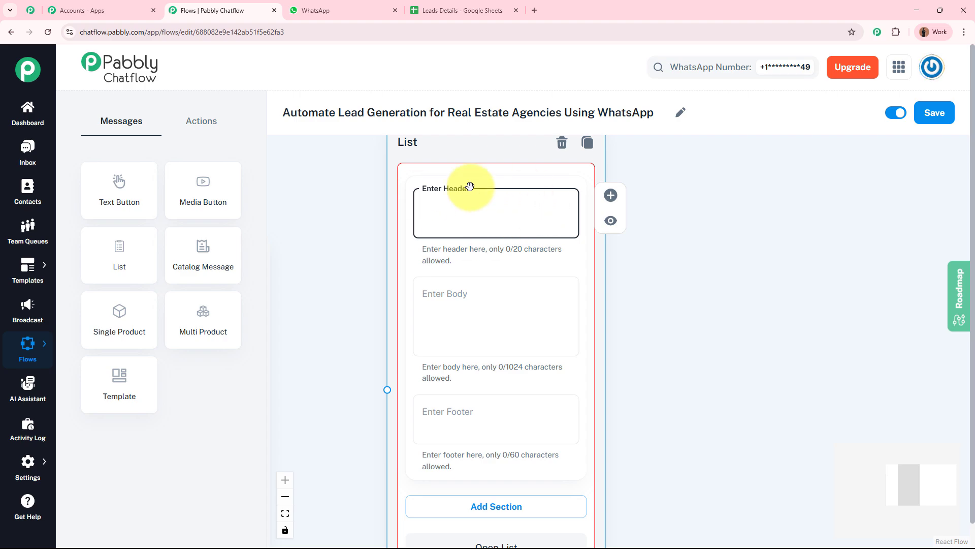
pyautogui.write('NovaNest Realty List')
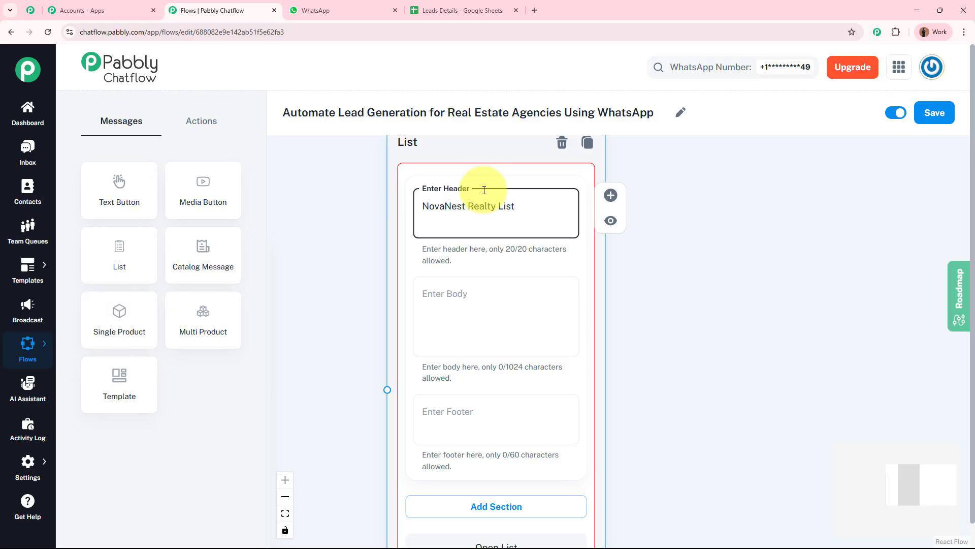
pyautogui.click(478, 292)
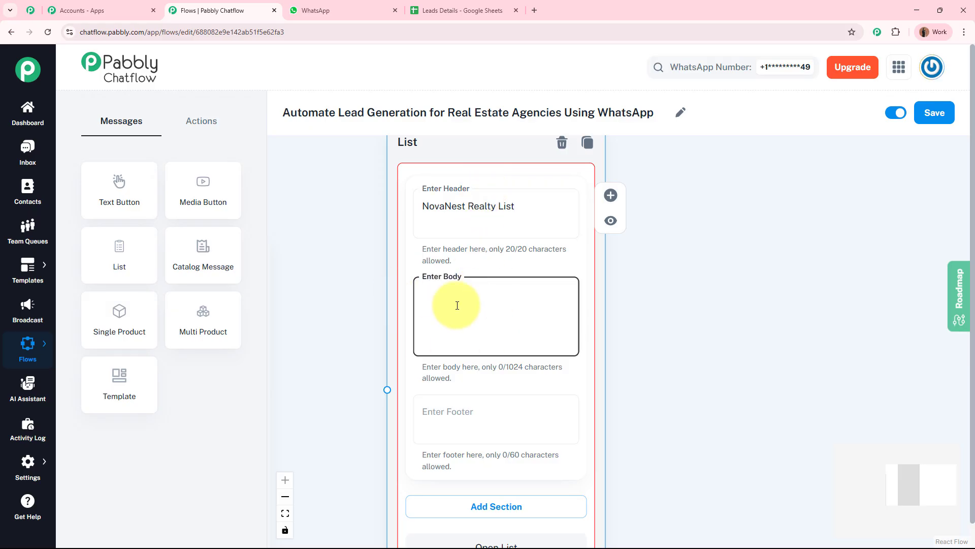
pyautogui.write('🏢 Awesome! What kind of *apartment* are you looking for? Please select from the options below:')
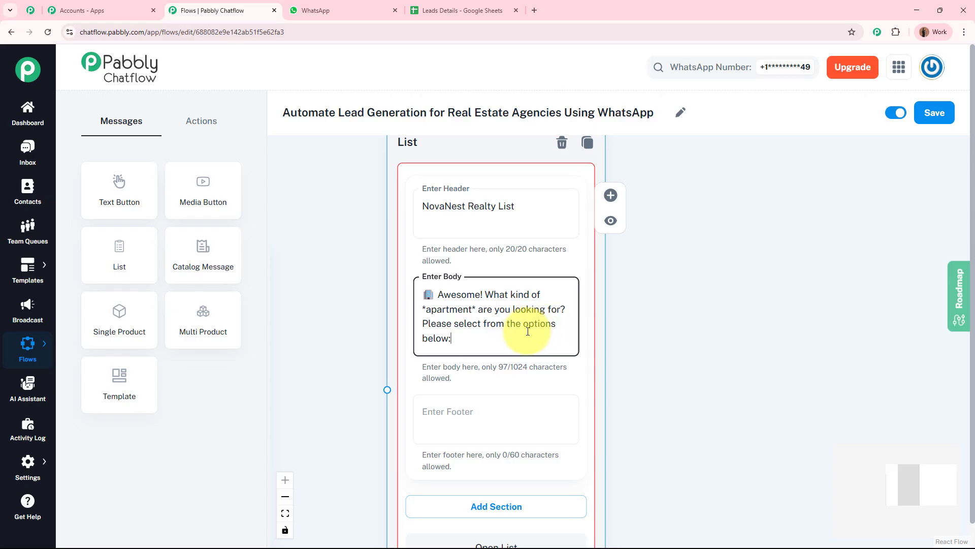
# Step: Add a list section titled Apartment, copied from the Apartment button label
pyautogui.moveTo(648, 385); pyautogui.dragTo(693, 256)
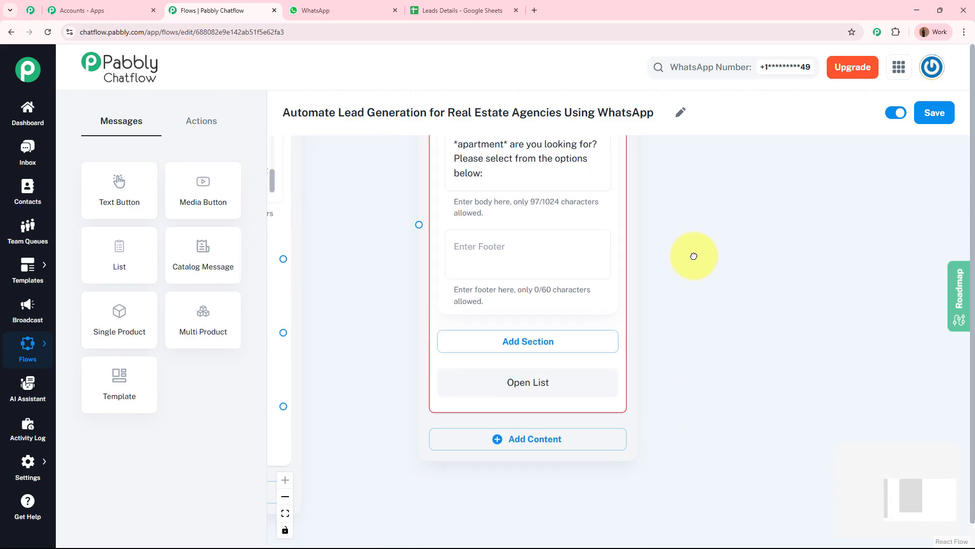
pyautogui.click(542, 329)
pyautogui.click(542, 355)
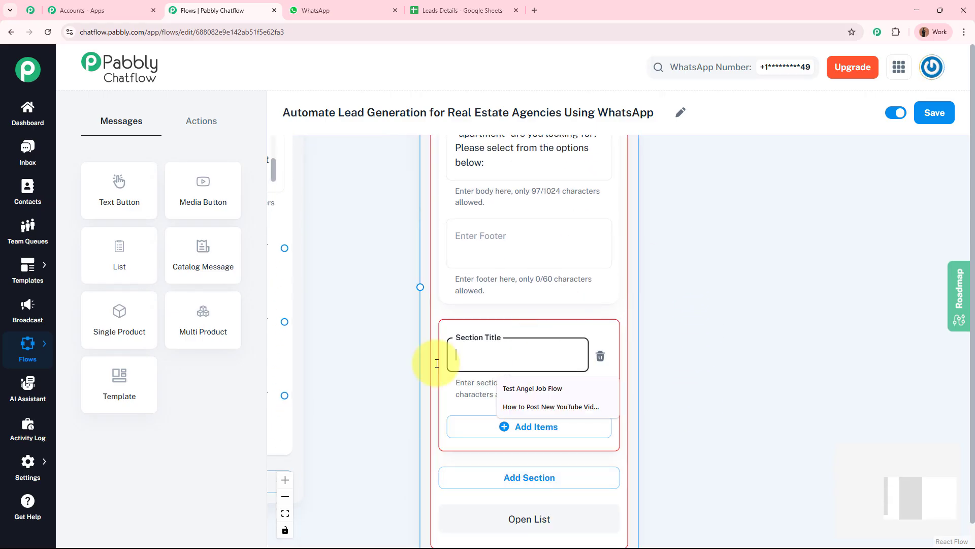
pyautogui.moveTo(405, 359); pyautogui.dragTo(628, 366)
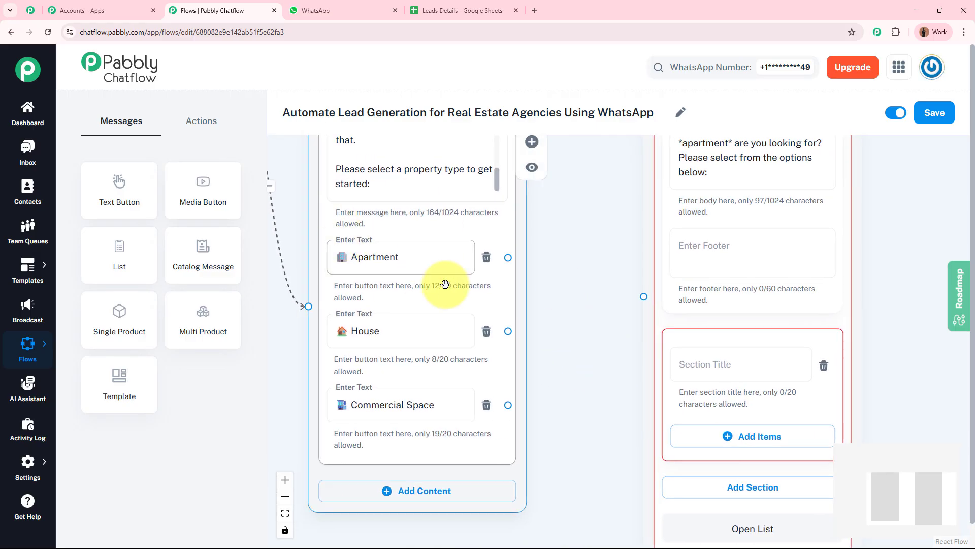
pyautogui.click(437, 265)
pyautogui.doubleClick(436, 265)
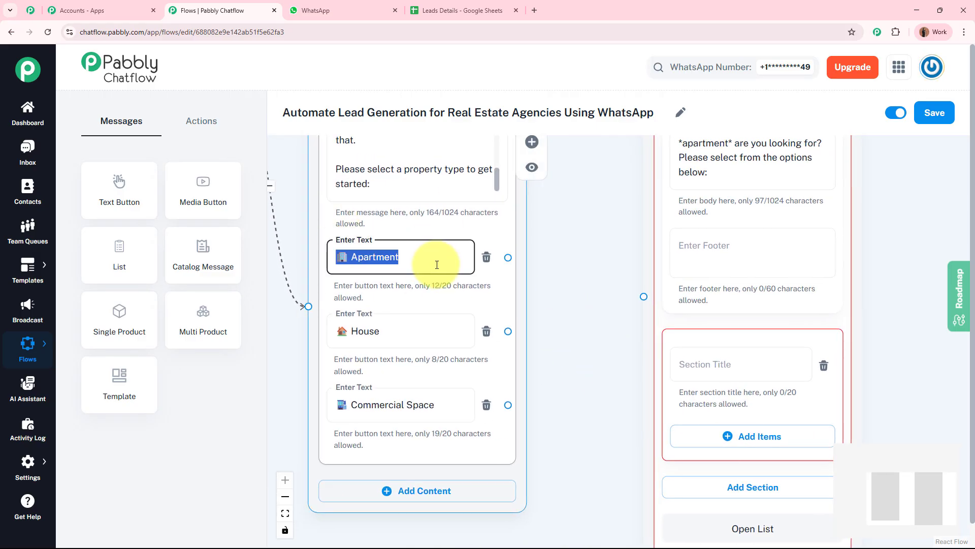
pyautogui.click(687, 360)
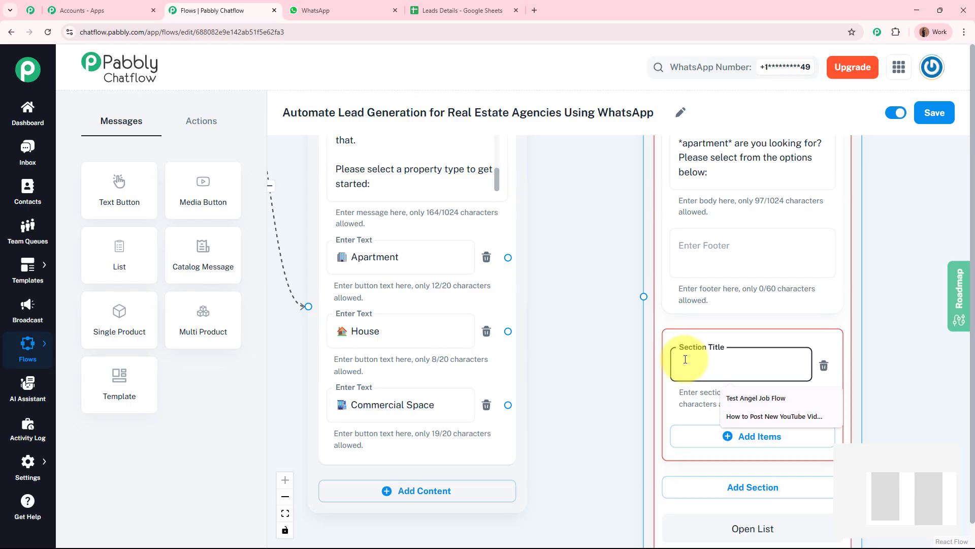
pyautogui.write('🏢 Apartment')
# Step: Give the Apartment section two items: 2BHK Apartment and 3BHK Apartment
pyautogui.moveTo(849, 376); pyautogui.dragTo(648, 210)
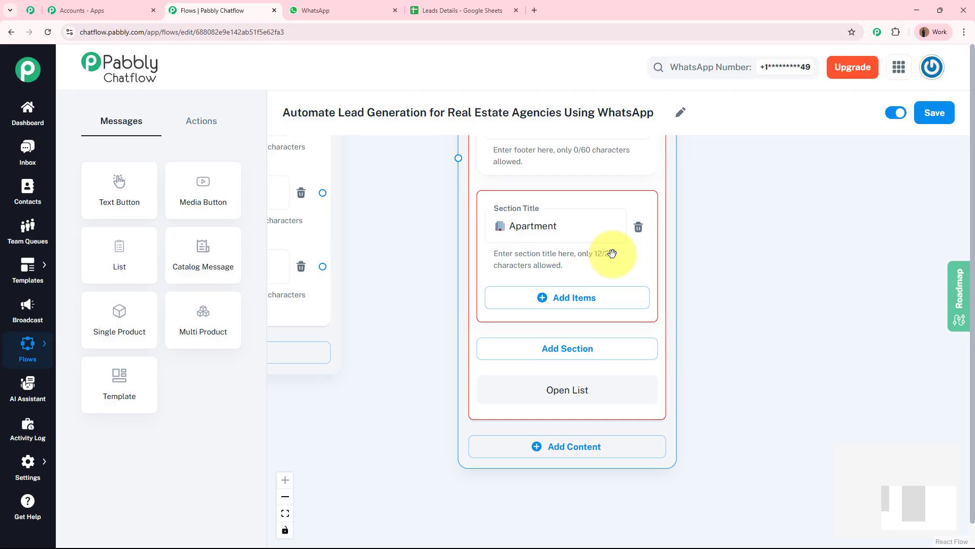
pyautogui.click(620, 299)
pyautogui.moveTo(699, 464); pyautogui.dragTo(704, 343)
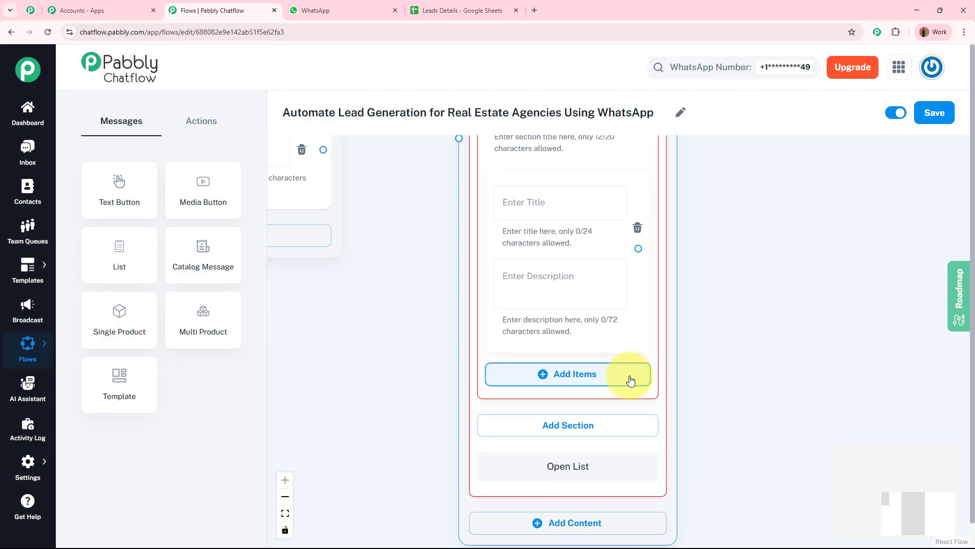
pyautogui.click(561, 379)
pyautogui.click(560, 204)
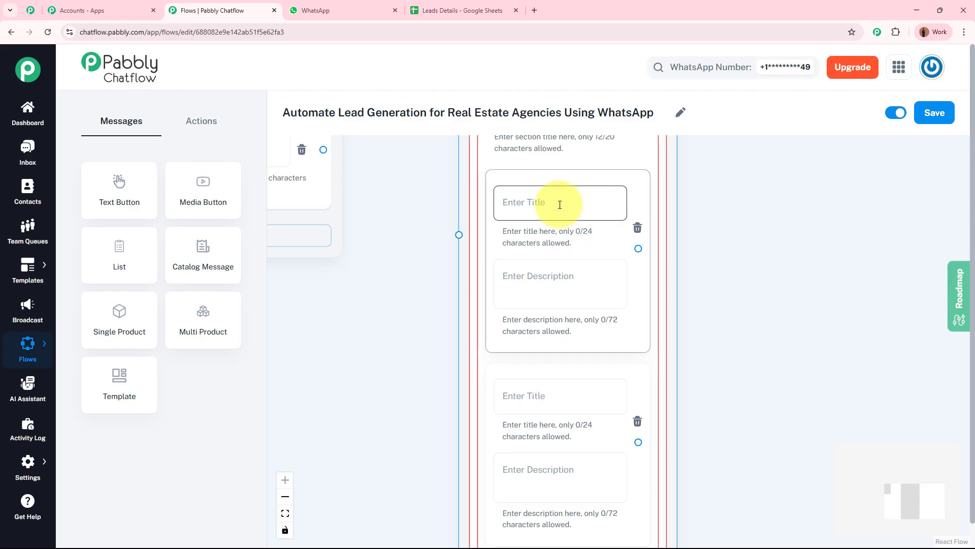
pyautogui.click(562, 396)
pyautogui.moveTo(399, 399); pyautogui.dragTo(390, 342)
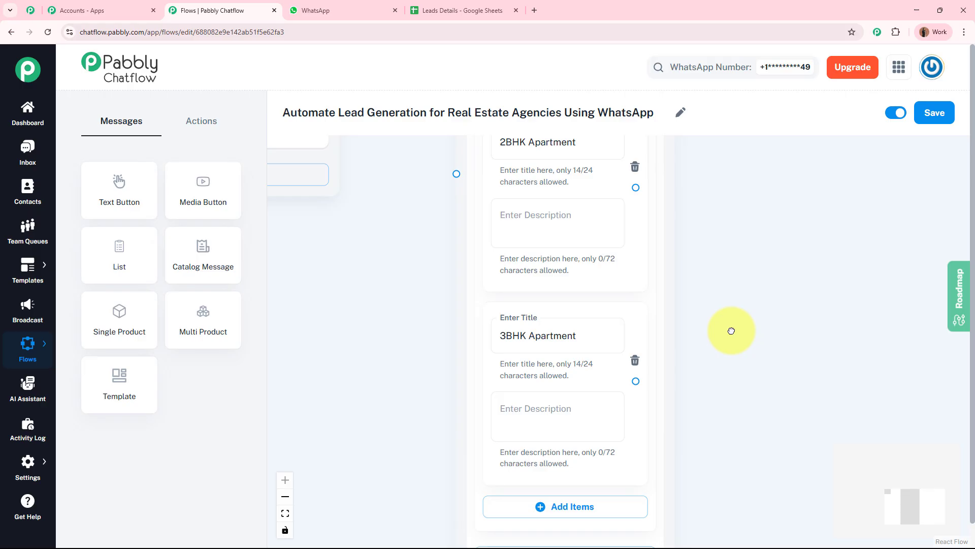
pyautogui.scroll(5, 734, 376)
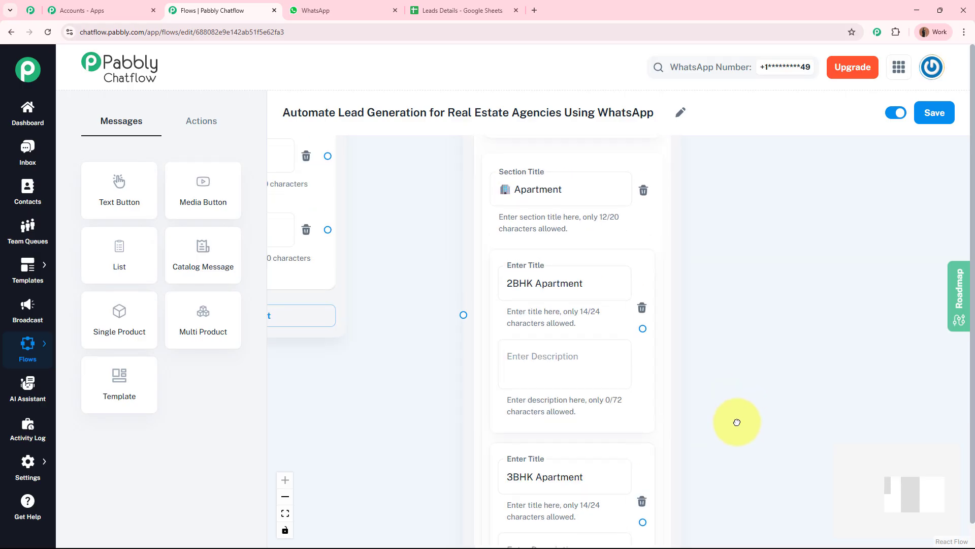
pyautogui.scroll(-2, 696, 374)
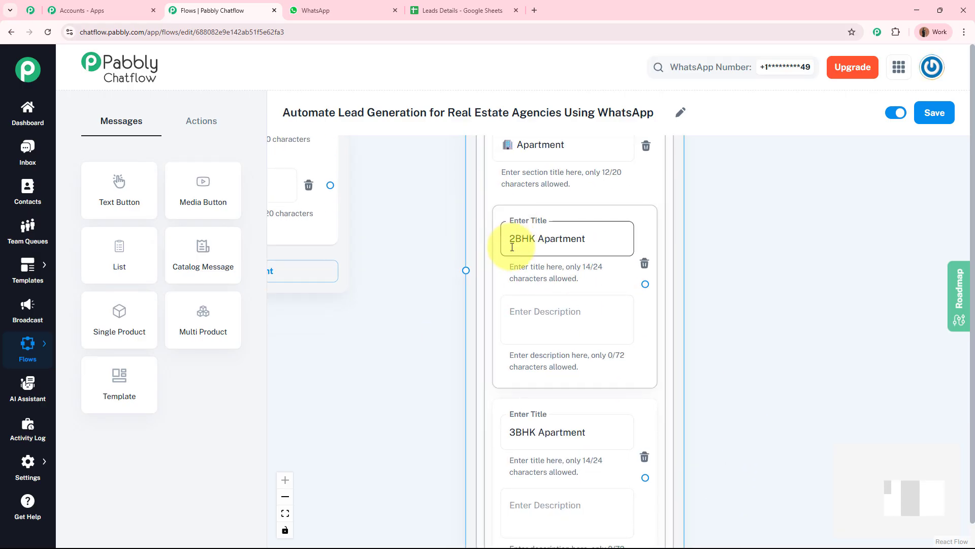
pyautogui.scroll(-3, 713, 350)
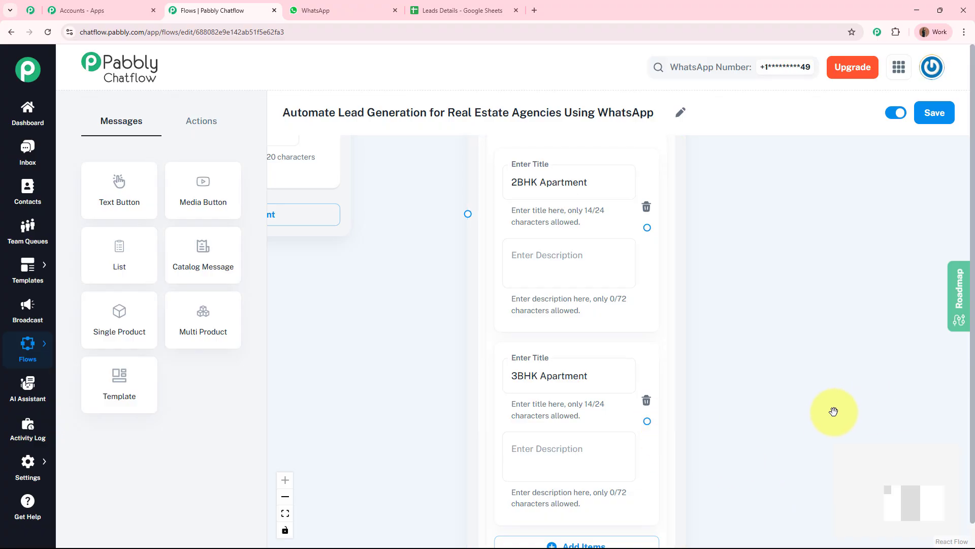
pyautogui.scroll(5, 806, 449)
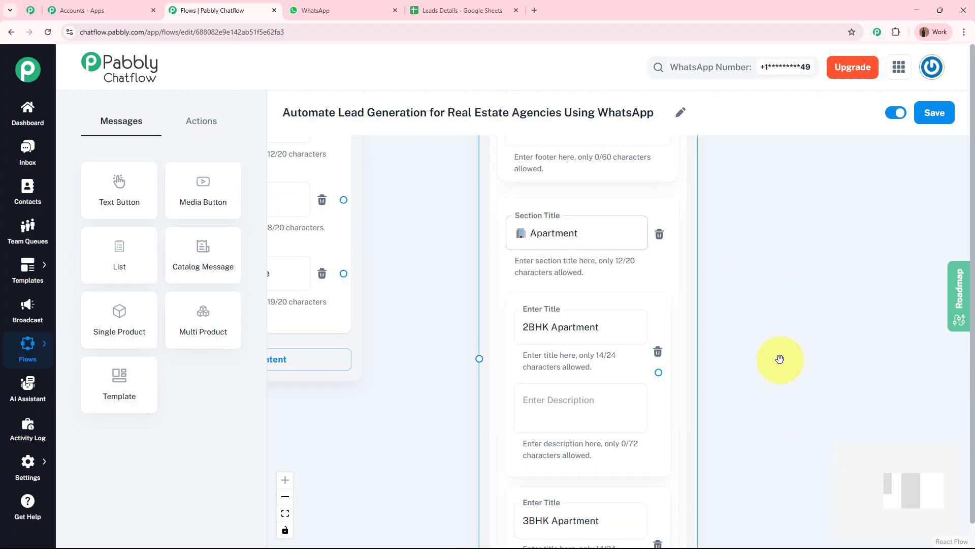
pyautogui.scroll(-6, 773, 360)
pyautogui.scroll(-3, 772, 385)
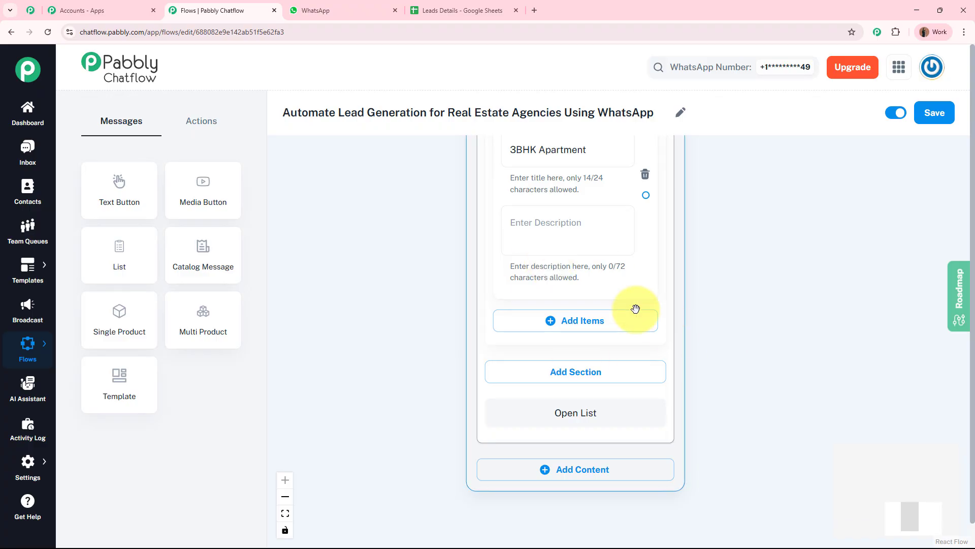
pyautogui.scroll(-3, 782, 226)
pyautogui.moveTo(791, 204); pyautogui.dragTo(732, 450)
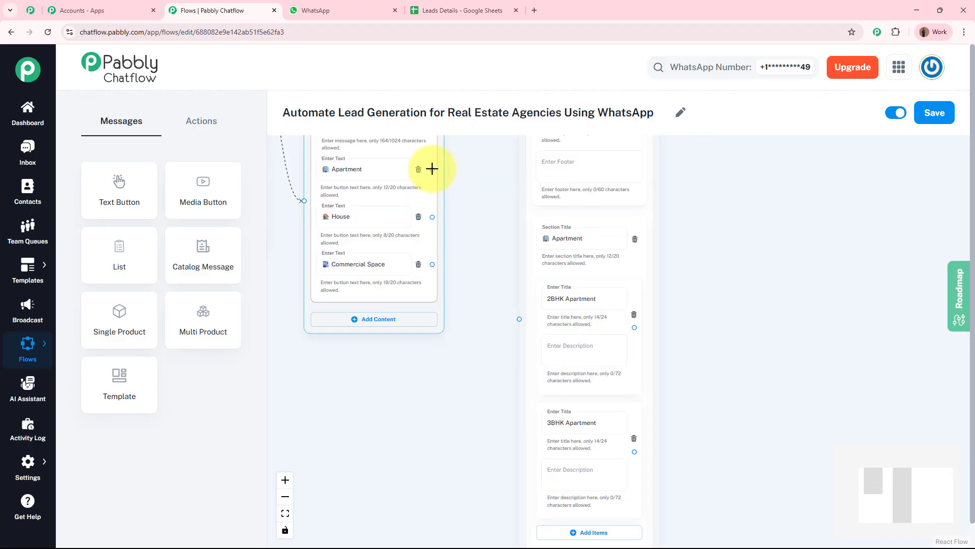
# Step: Connect the Apartment button's output to the apartment List node
pyautogui.scroll(3, 433, 169)
pyautogui.moveTo(432, 169); pyautogui.dragTo(569, 403)
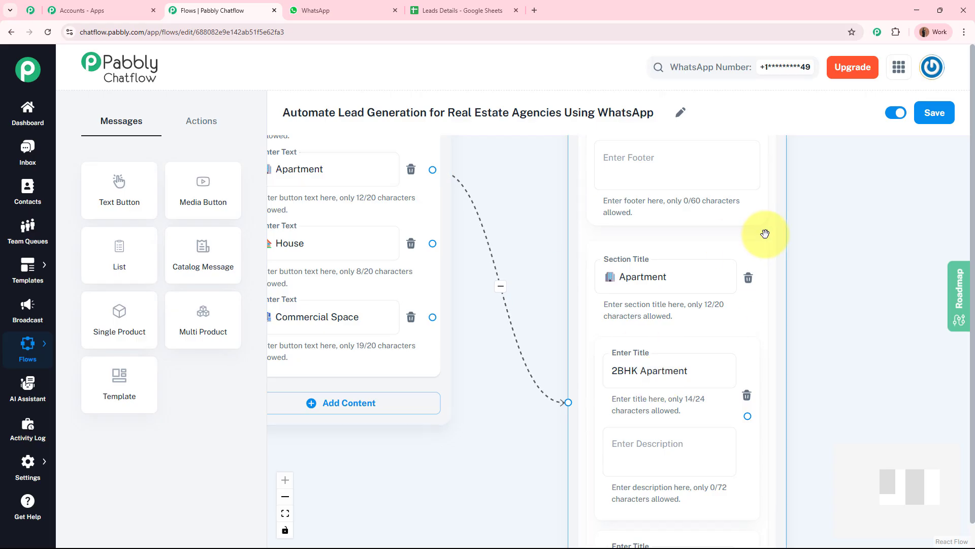
pyautogui.scroll(-3, 858, 437)
pyautogui.moveTo(859, 436); pyautogui.dragTo(709, 358)
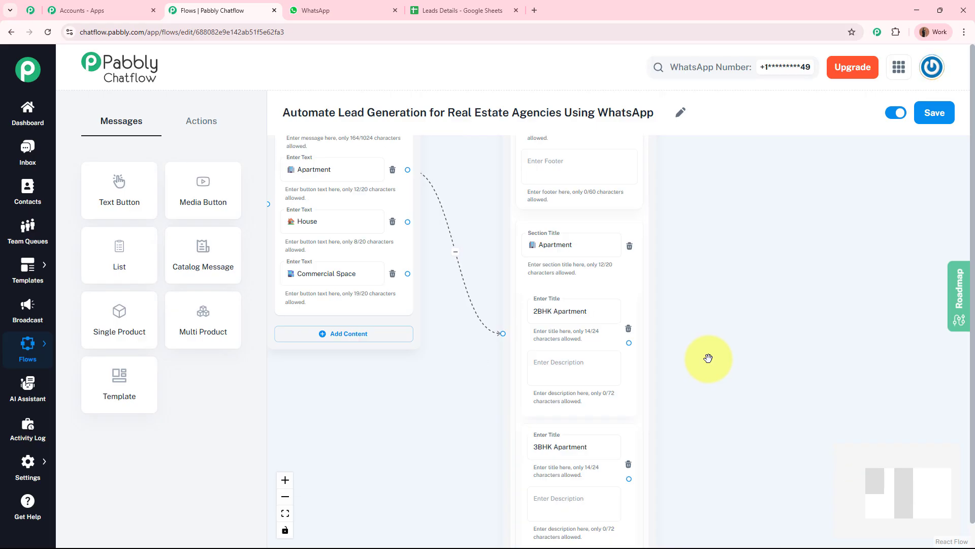
# Step: Move the apartment List node up and to the right on the canvas
pyautogui.moveTo(721, 430); pyautogui.dragTo(734, 308)
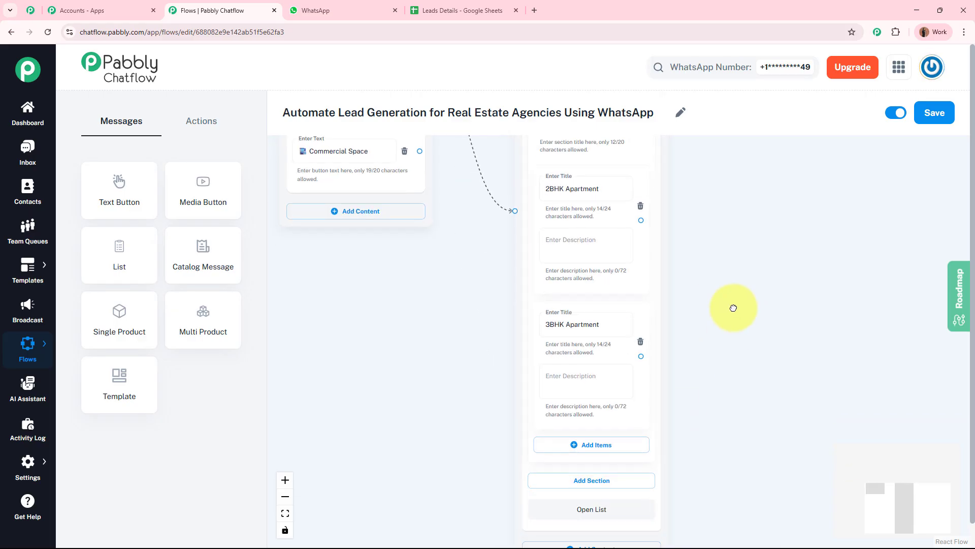
pyautogui.moveTo(746, 239); pyautogui.dragTo(700, 420)
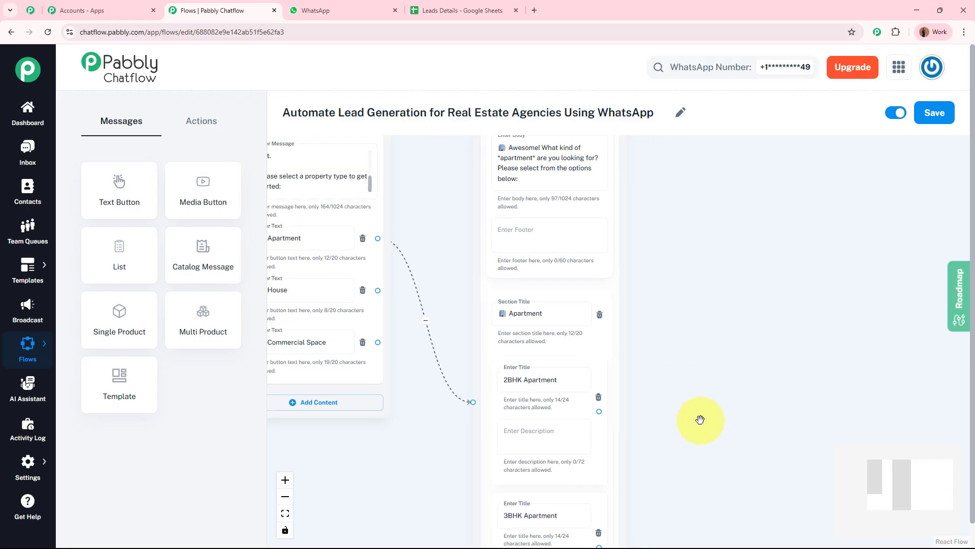
pyautogui.scroll(-2, 717, 333)
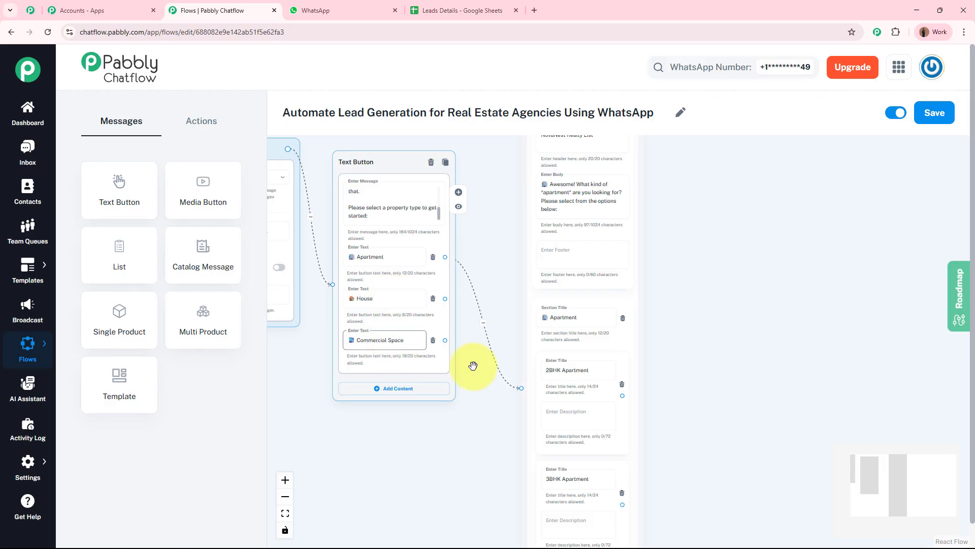
pyautogui.scroll(-2, 710, 309)
pyautogui.moveTo(712, 310); pyautogui.dragTo(681, 386)
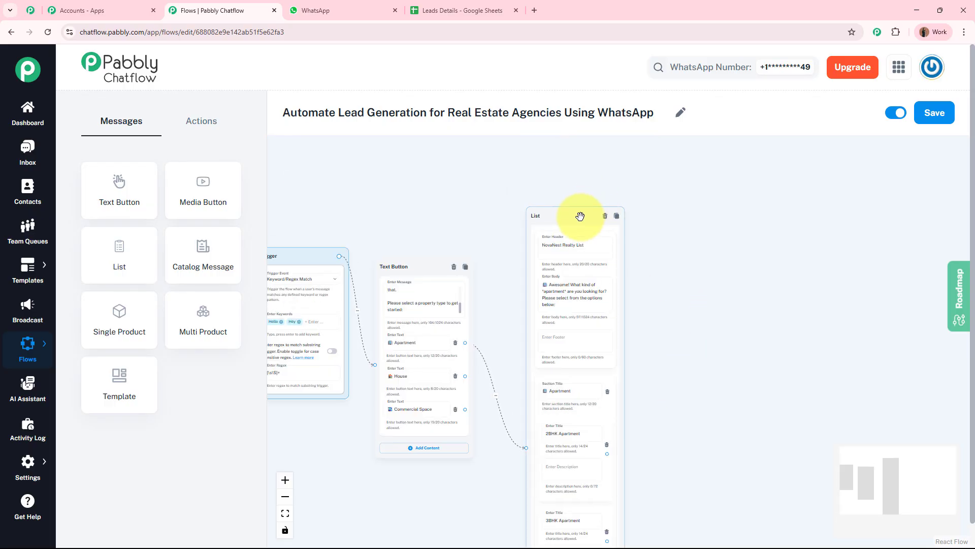
pyautogui.moveTo(580, 216); pyautogui.dragTo(609, 145)
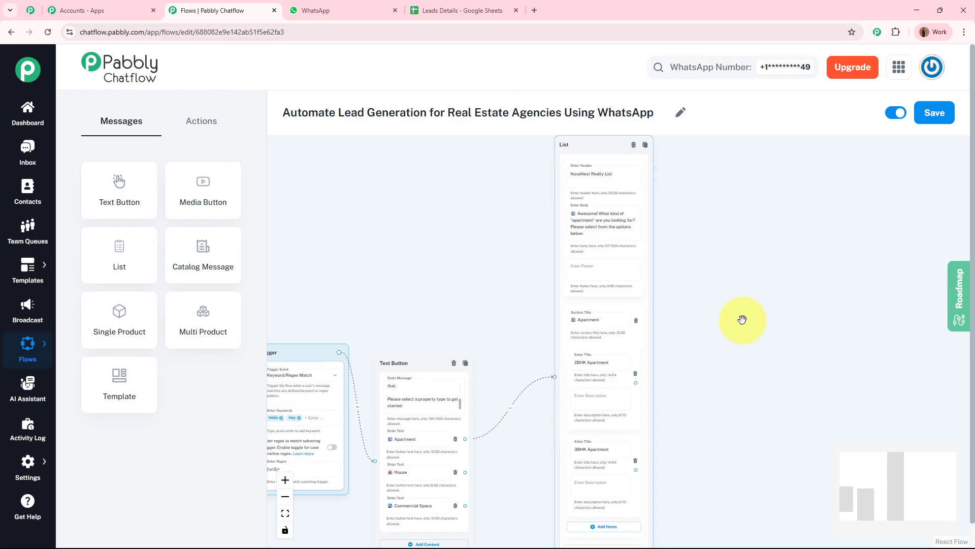
pyautogui.scroll(-3, 685, 242)
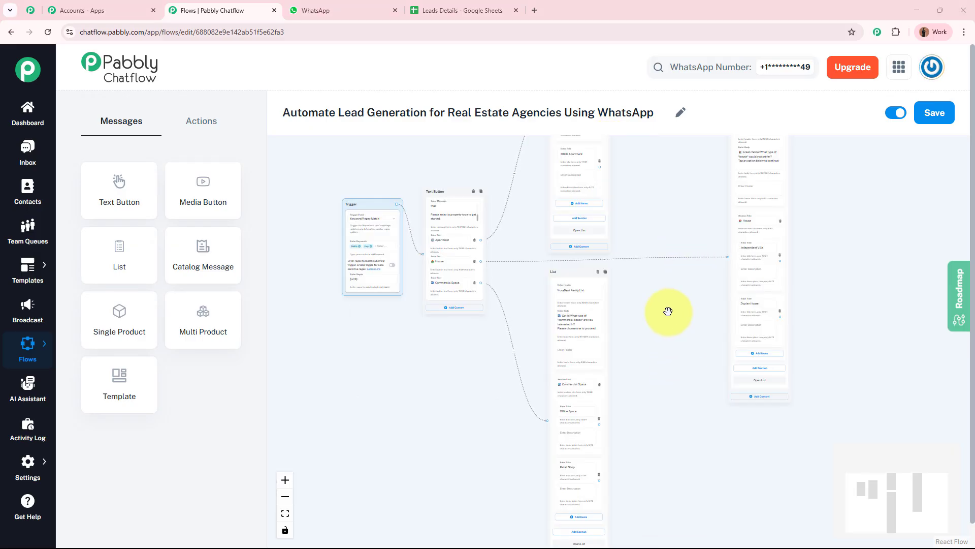
# Step: Pan across the House and Commercial Space lists to review their sections and items
pyautogui.moveTo(669, 311); pyautogui.dragTo(618, 370)
pyautogui.scroll(7, 483, 337)
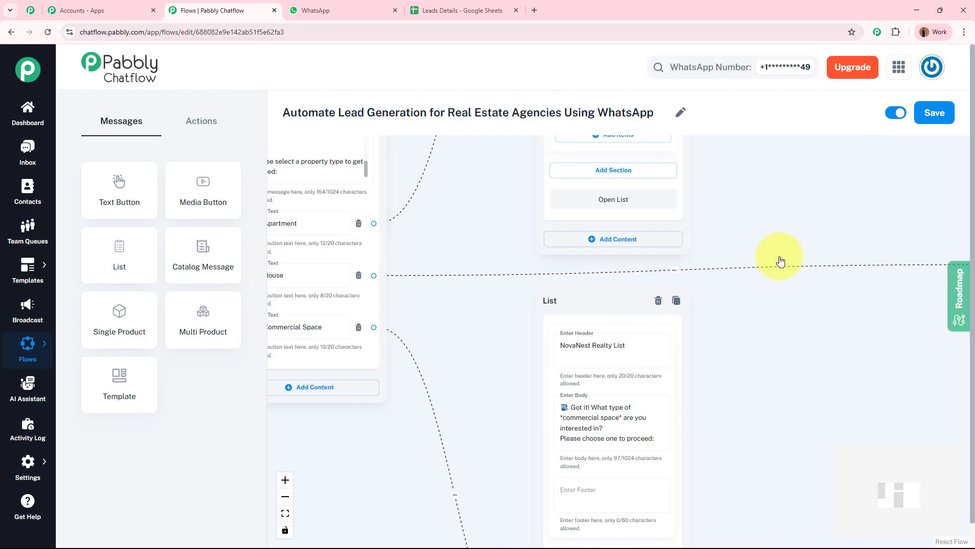
pyautogui.moveTo(781, 261); pyautogui.dragTo(379, 377)
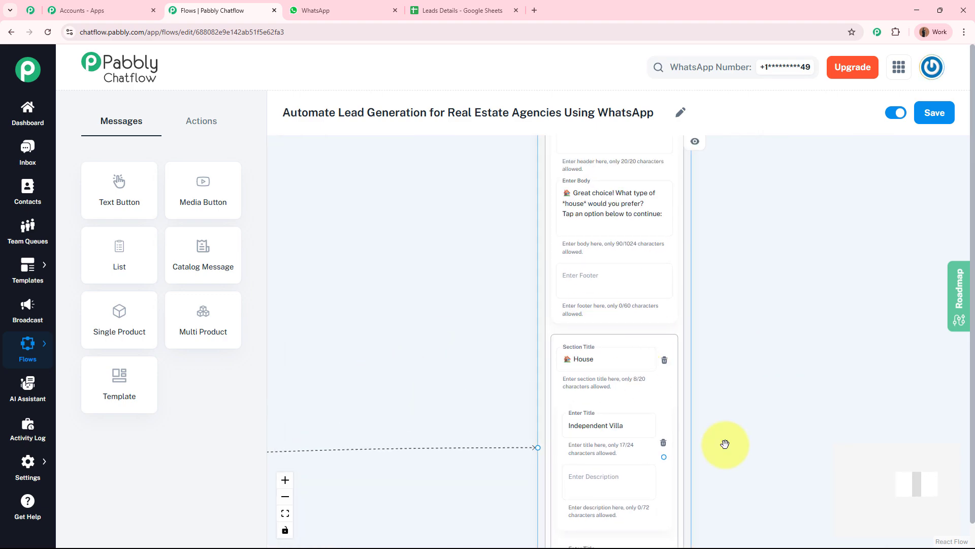
pyautogui.moveTo(725, 444); pyautogui.dragTo(791, 233)
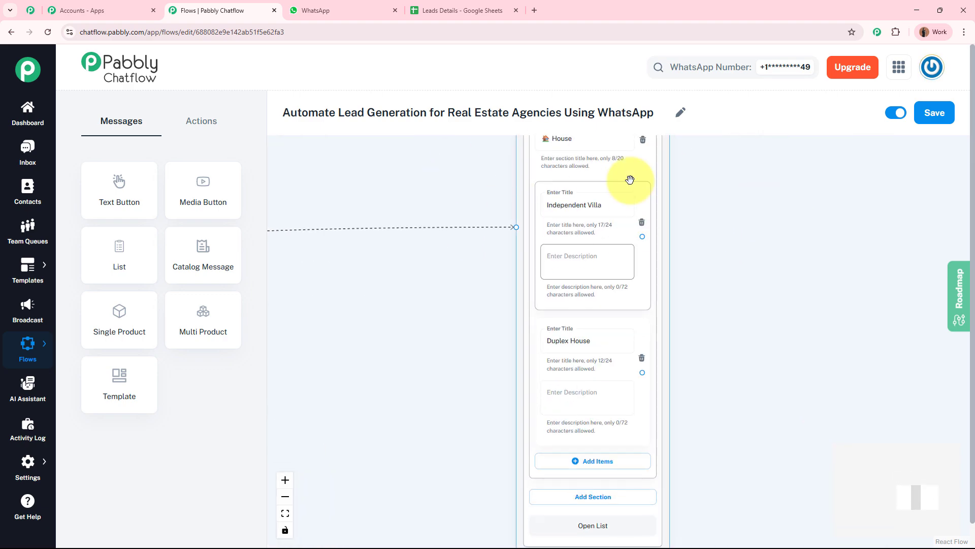
pyautogui.moveTo(522, 366); pyautogui.dragTo(506, 436)
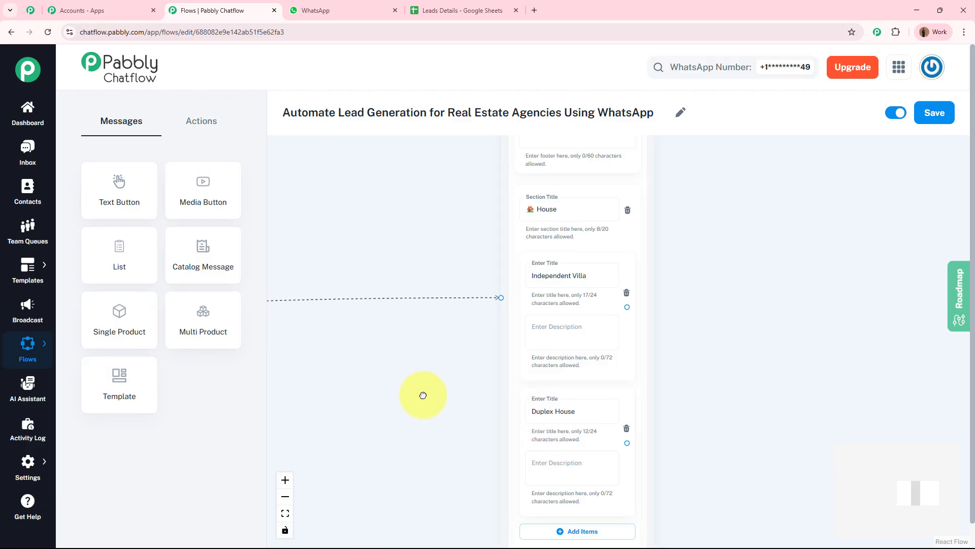
pyautogui.moveTo(420, 395); pyautogui.dragTo(823, 306)
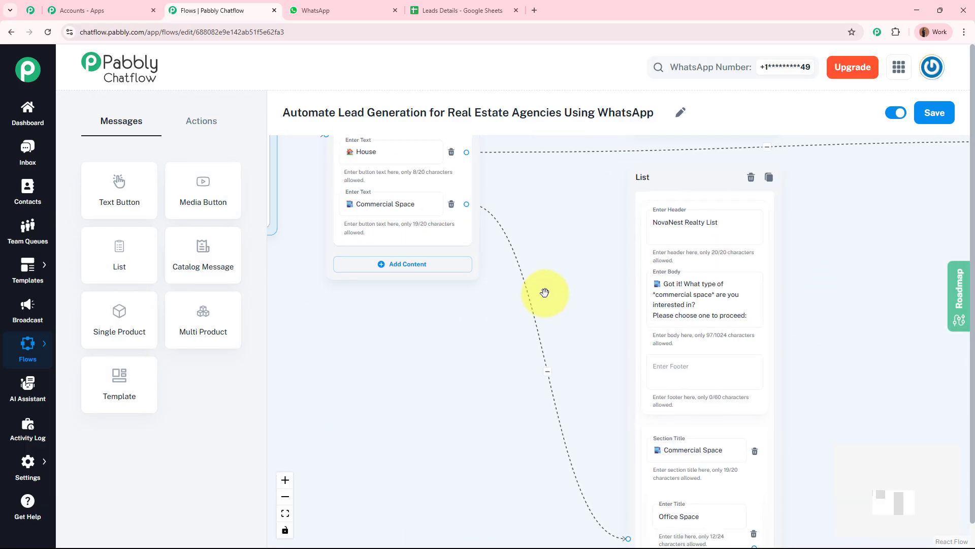
pyautogui.moveTo(547, 289); pyautogui.dragTo(501, 22)
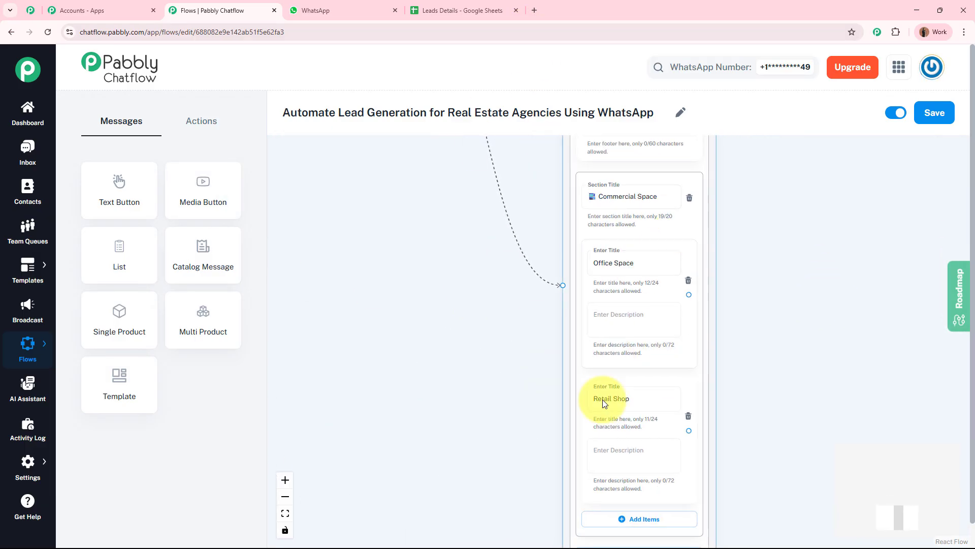
# Step: Deselect the list and zoom in on the Apartment section's 2BHK and 3BHK items
pyautogui.click(798, 299)
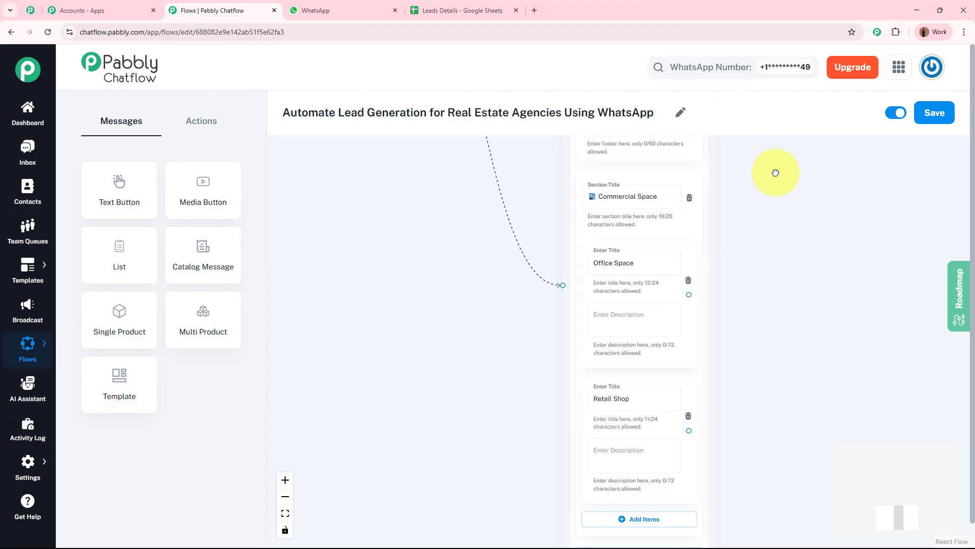
pyautogui.moveTo(776, 173); pyautogui.dragTo(693, 513)
pyautogui.moveTo(731, 152); pyautogui.dragTo(697, 548)
pyautogui.scroll(3, 653, 253)
pyautogui.moveTo(653, 253); pyautogui.dragTo(672, 334)
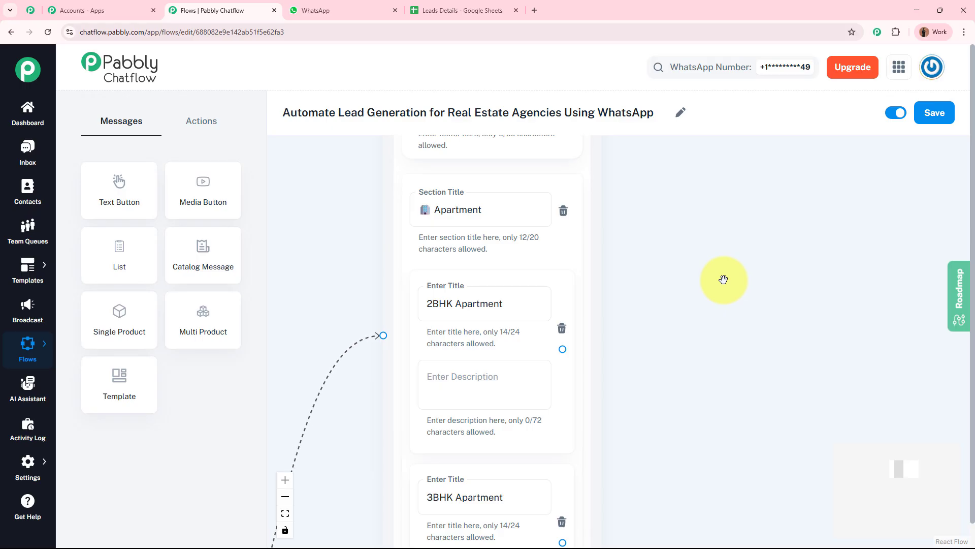
# Step: Link 2BHK Apartment to a new Text Button message containing the pasted 2BHK apartment description
pyautogui.moveTo(731, 365); pyautogui.dragTo(711, 282)
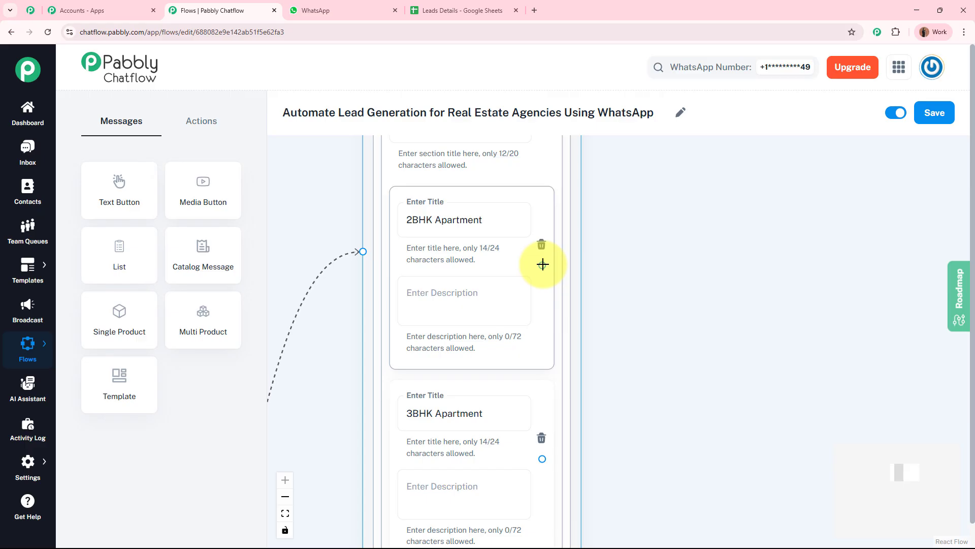
pyautogui.moveTo(543, 264); pyautogui.dragTo(732, 263)
pyautogui.moveTo(772, 230); pyautogui.dragTo(556, 187)
pyautogui.click(770, 270)
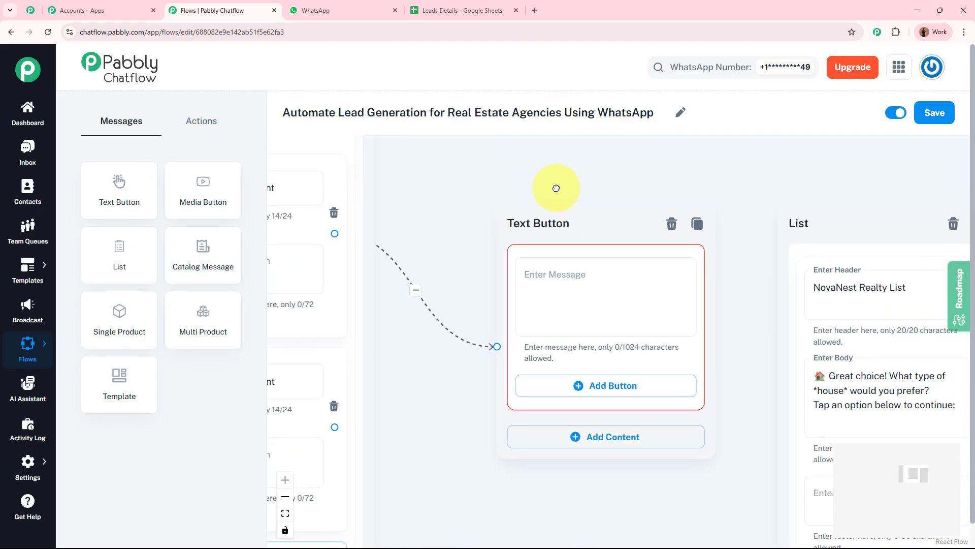
pyautogui.click(555, 272)
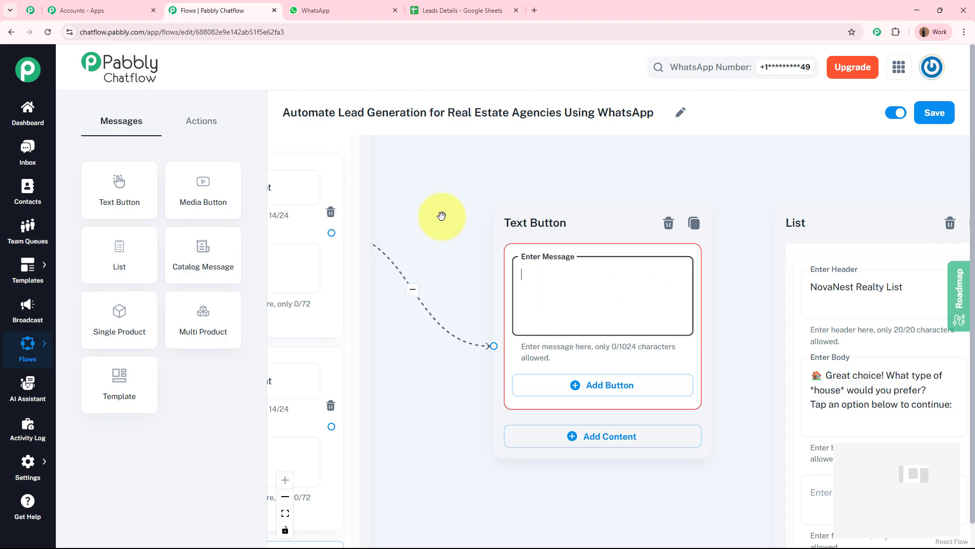
pyautogui.hotkey('ctrl', 'v')
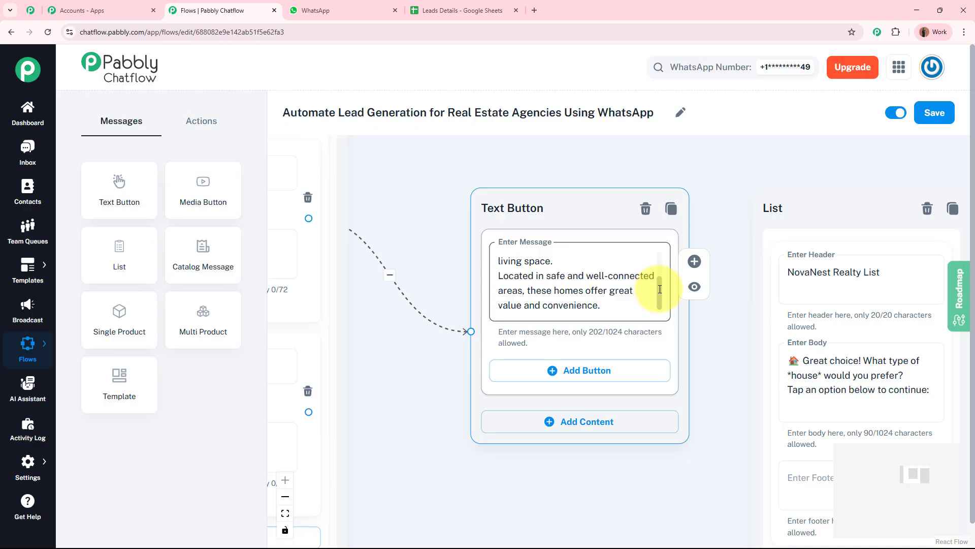
pyautogui.moveTo(660, 290); pyautogui.dragTo(665, 234)
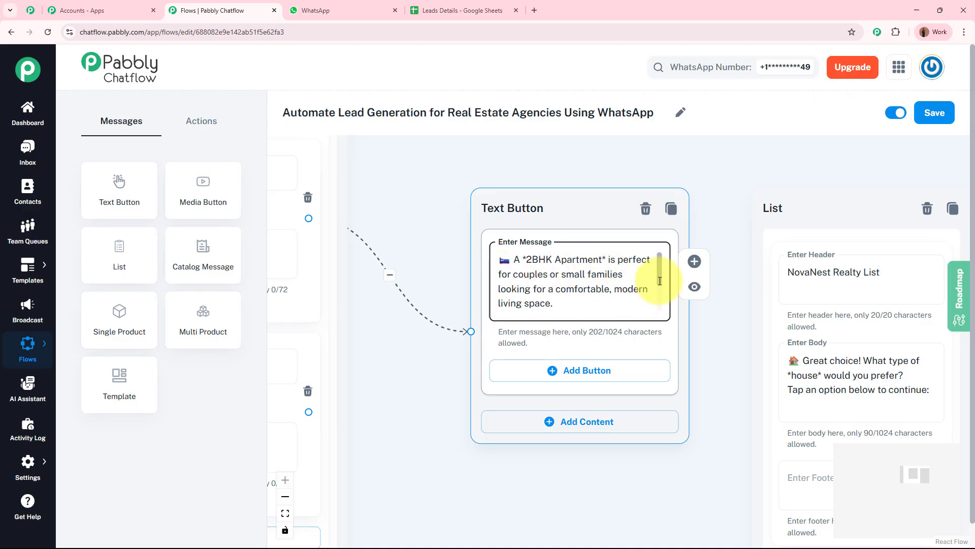
pyautogui.scroll(-2, 660, 281)
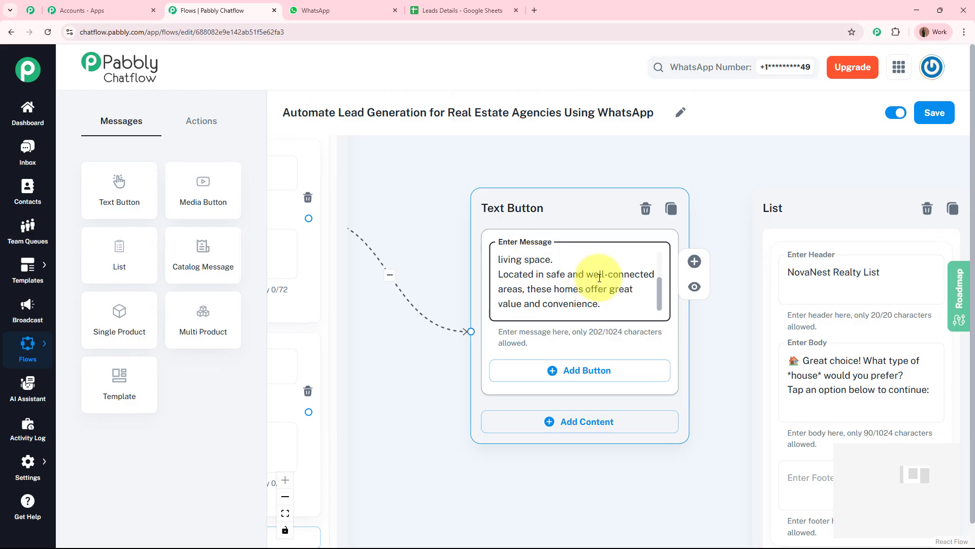
pyautogui.moveTo(659, 290); pyautogui.dragTo(661, 251)
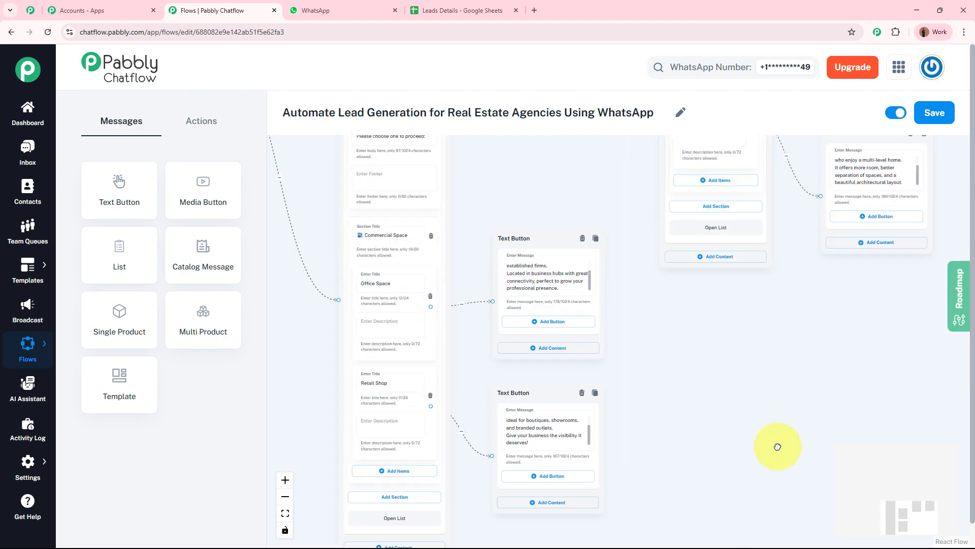
pyautogui.moveTo(777, 447); pyautogui.dragTo(792, 544)
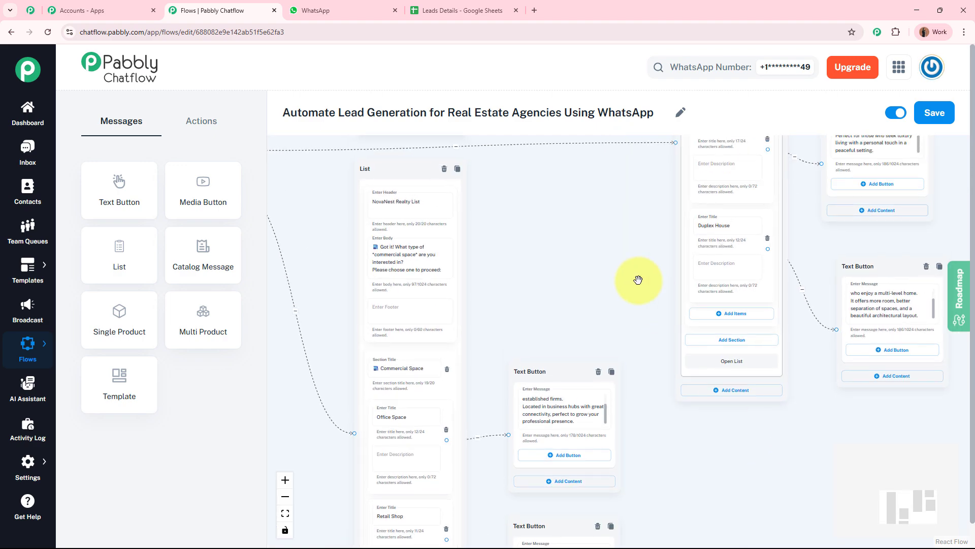
pyautogui.moveTo(605, 285); pyautogui.dragTo(583, 496)
pyautogui.moveTo(563, 306); pyautogui.dragTo(562, 366)
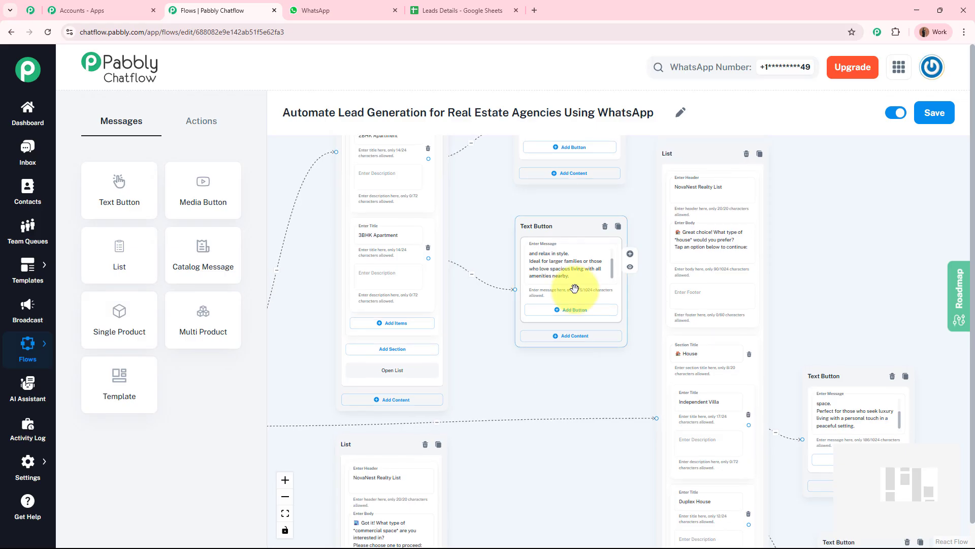
pyautogui.scroll(4, 577, 283)
pyautogui.moveTo(650, 258); pyautogui.dragTo(649, 190)
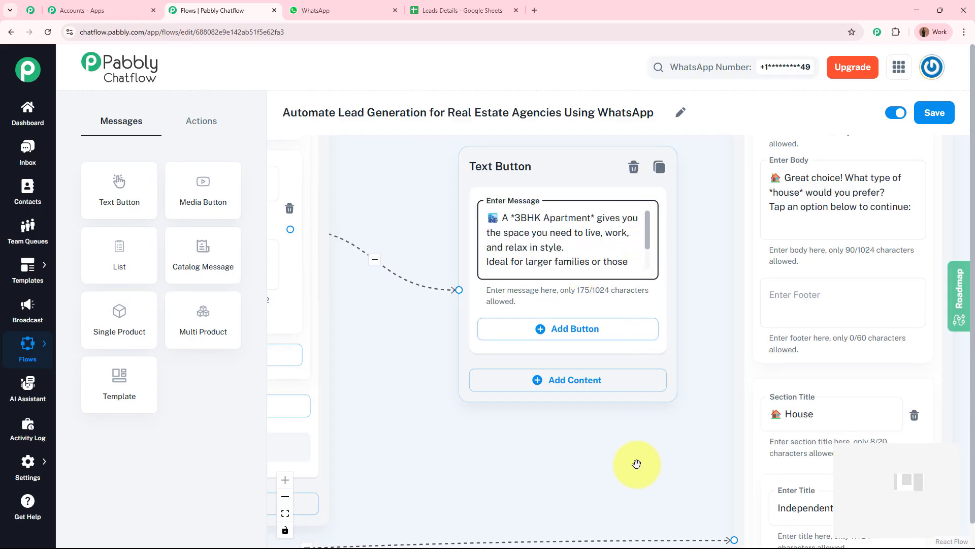
pyautogui.moveTo(638, 464); pyautogui.dragTo(377, 219)
pyautogui.moveTo(805, 268); pyautogui.dragTo(805, 192)
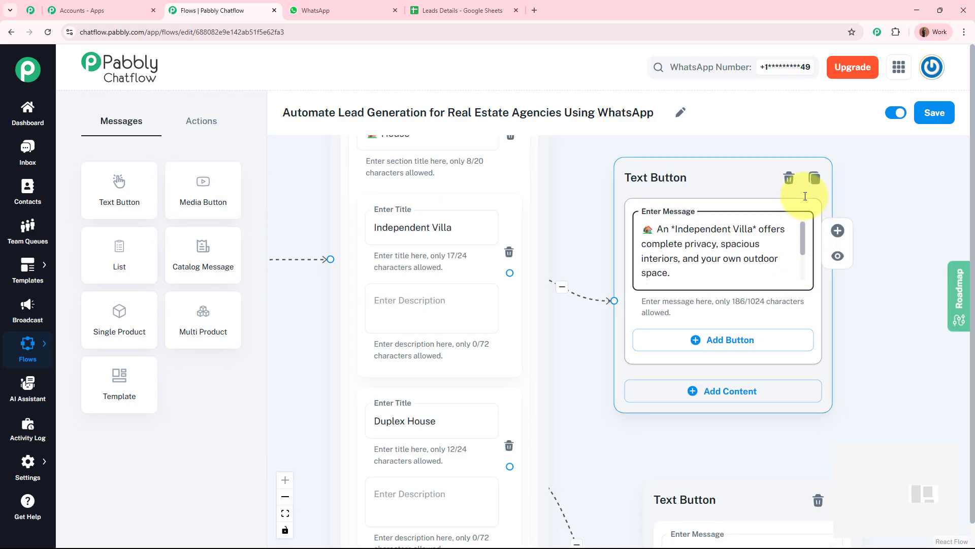
pyautogui.moveTo(875, 414); pyautogui.dragTo(834, 145)
pyautogui.moveTo(788, 309); pyautogui.dragTo(797, 264)
pyautogui.moveTo(728, 448); pyautogui.dragTo(791, 440)
pyautogui.hscroll(-7, 678, 364)
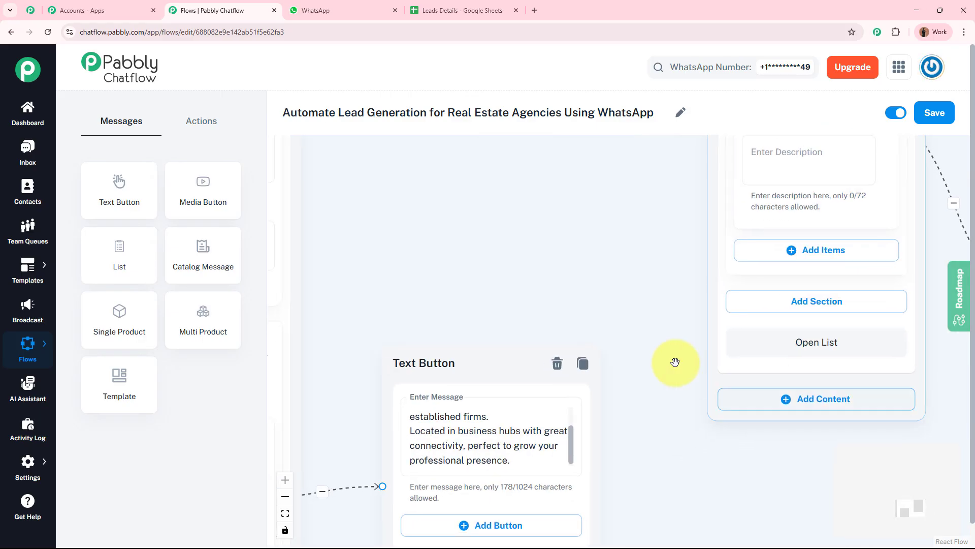
pyautogui.scroll(-4, 649, 137)
pyautogui.click(577, 242)
pyautogui.scroll(3, 577, 242)
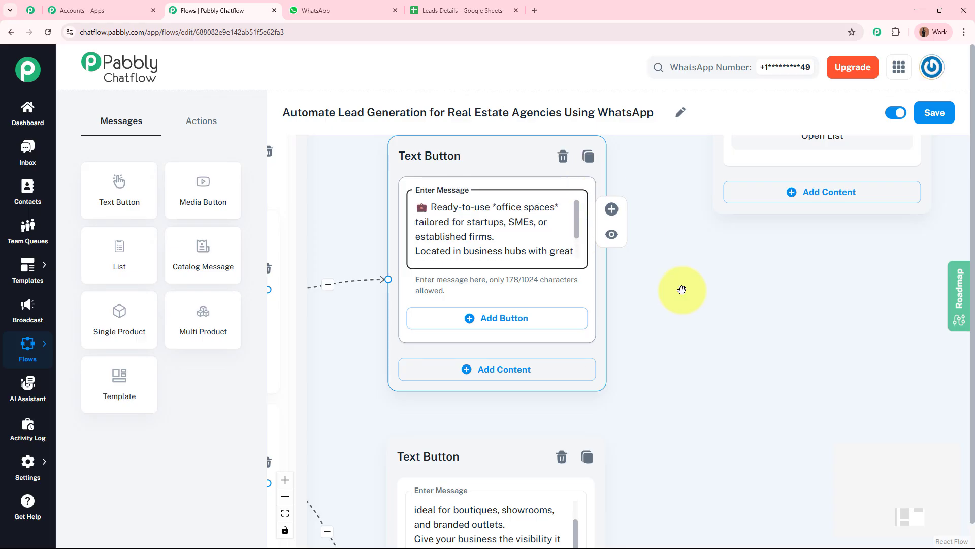
pyautogui.moveTo(688, 310); pyautogui.dragTo(839, 318)
pyautogui.scroll(-3, 813, 269)
pyautogui.click(728, 405)
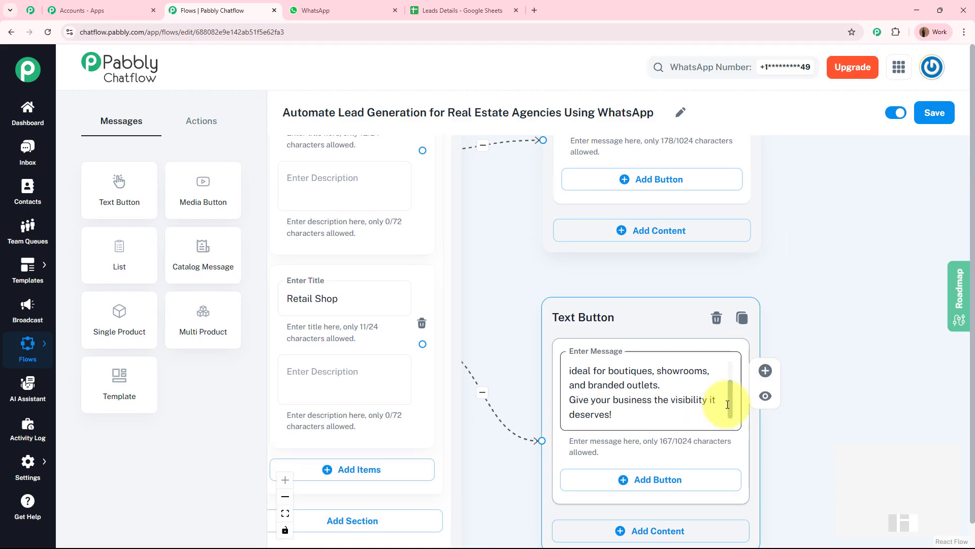
pyautogui.scroll(3, 731, 403)
pyautogui.click(803, 396)
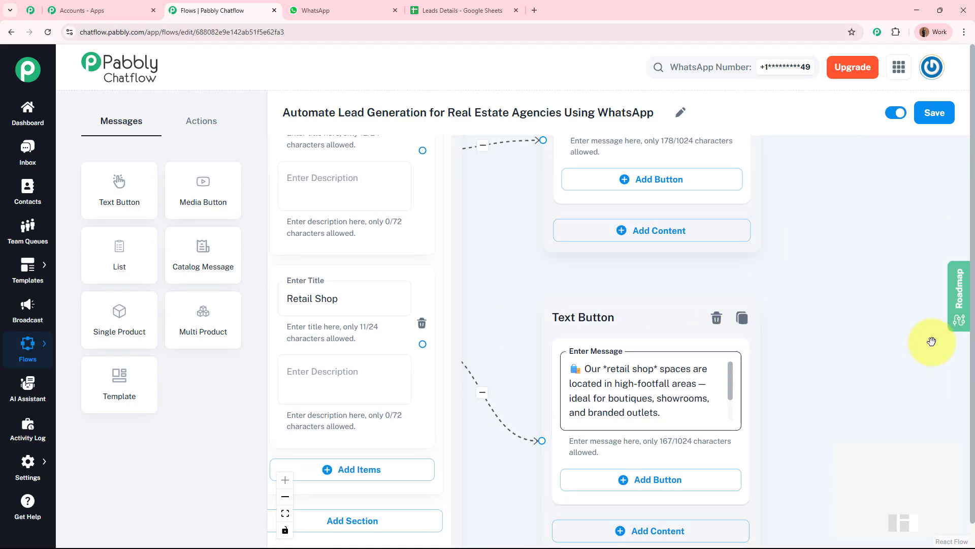
pyautogui.scroll(-2, 886, 232)
pyautogui.moveTo(869, 289); pyautogui.dragTo(829, 454)
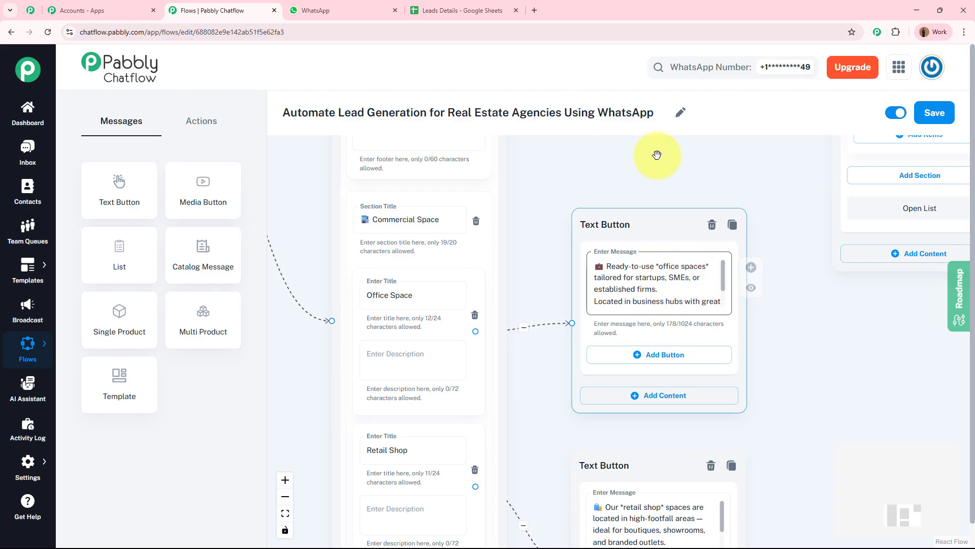
pyautogui.moveTo(657, 157); pyautogui.dragTo(615, 426)
pyautogui.moveTo(650, 210); pyautogui.dragTo(591, 547)
pyautogui.moveTo(692, 244); pyautogui.dragTo(693, 394)
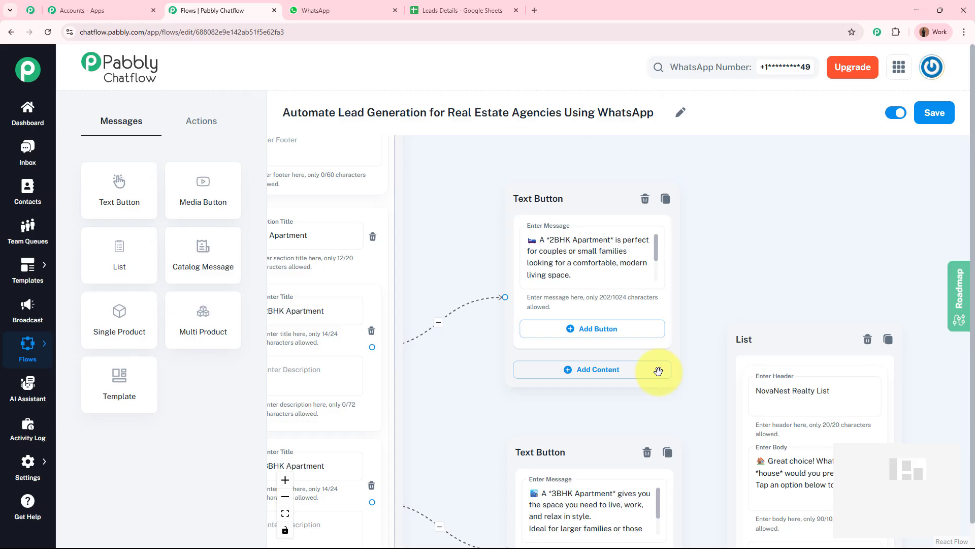
# Step: Give the 2BHK Apartment message a '🚀 Move Ahead' reply button
pyautogui.click(566, 243)
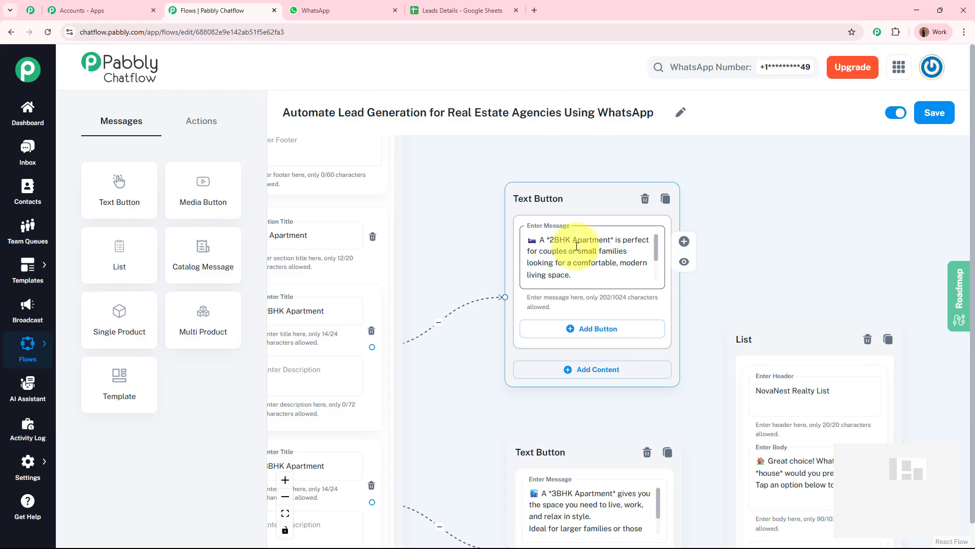
pyautogui.click(579, 329)
pyautogui.moveTo(562, 199); pyautogui.dragTo(570, 158)
pyautogui.click(567, 290)
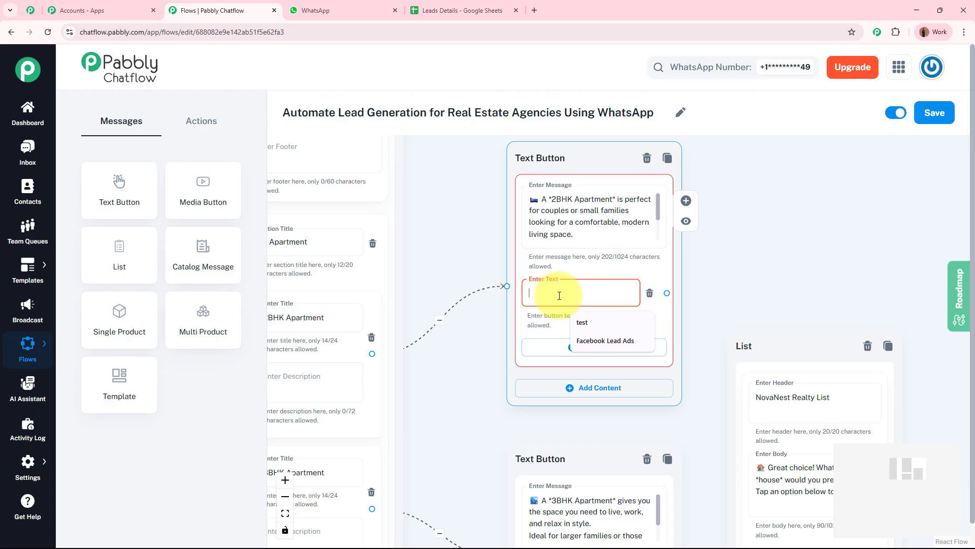
pyautogui.write('🚀 Move Ahead')
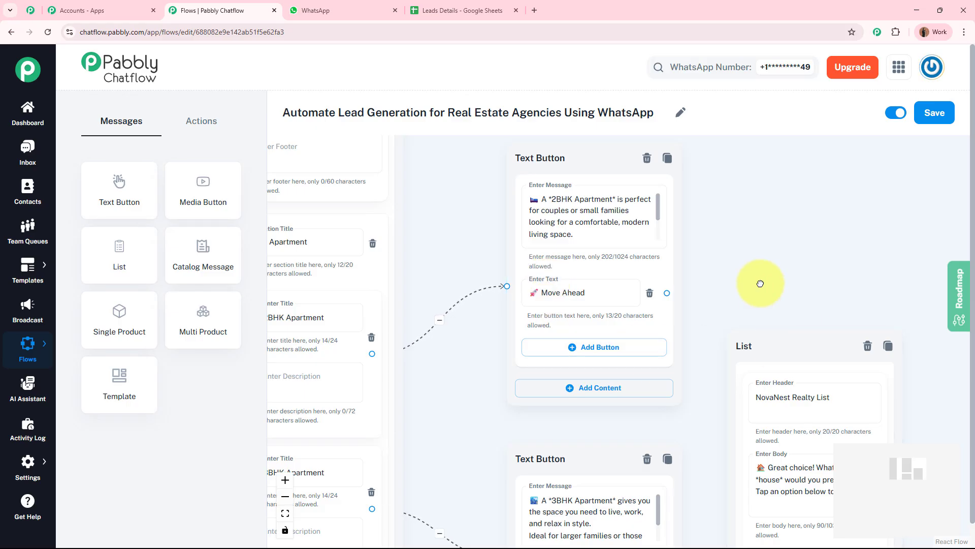
# Step: Give the 3BHK Apartment message a '🚀 Move Ahead' reply button
pyautogui.moveTo(761, 283); pyautogui.dragTo(740, 72)
pyautogui.click(609, 399)
pyautogui.click(601, 339)
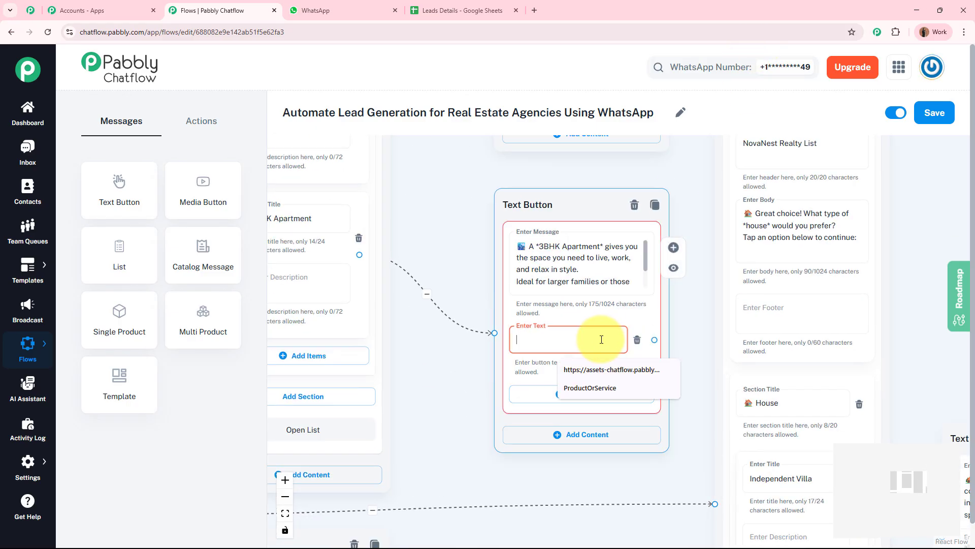
pyautogui.write('🚀 Move Ahead')
# Step: Pan over the Independent Villa and Duplex House messages and back to the 3BHK message
pyautogui.moveTo(659, 445); pyautogui.dragTo(680, 29)
pyautogui.moveTo(646, 392); pyautogui.dragTo(366, 473)
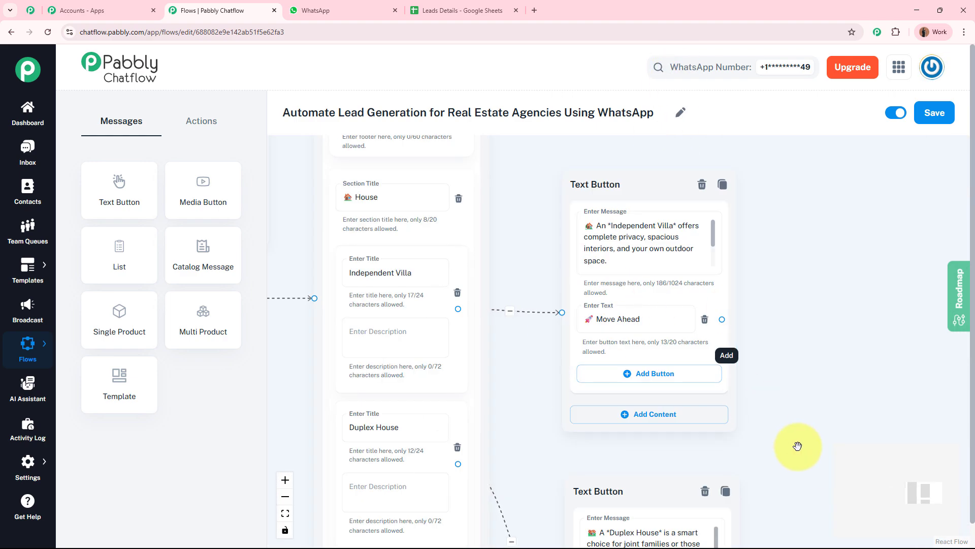
pyautogui.moveTo(789, 447); pyautogui.dragTo(837, 295)
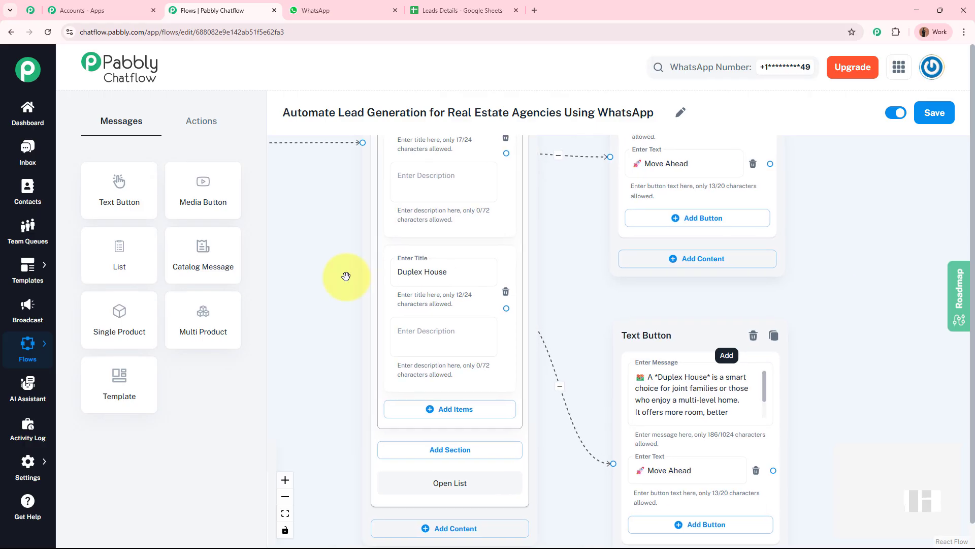
pyautogui.moveTo(346, 276); pyautogui.dragTo(609, 476)
pyautogui.moveTo(422, 372); pyautogui.dragTo(378, 483)
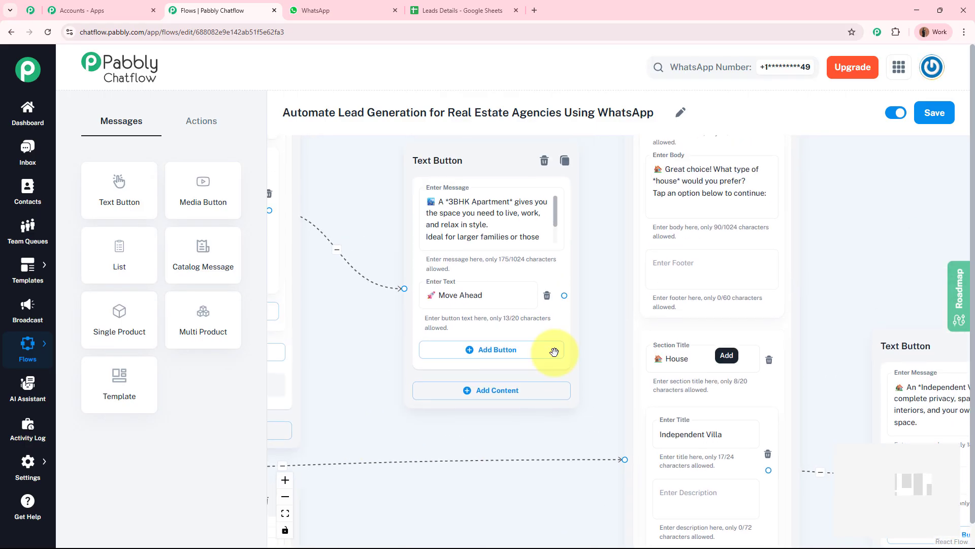
pyautogui.moveTo(379, 199); pyautogui.dragTo(361, 366)
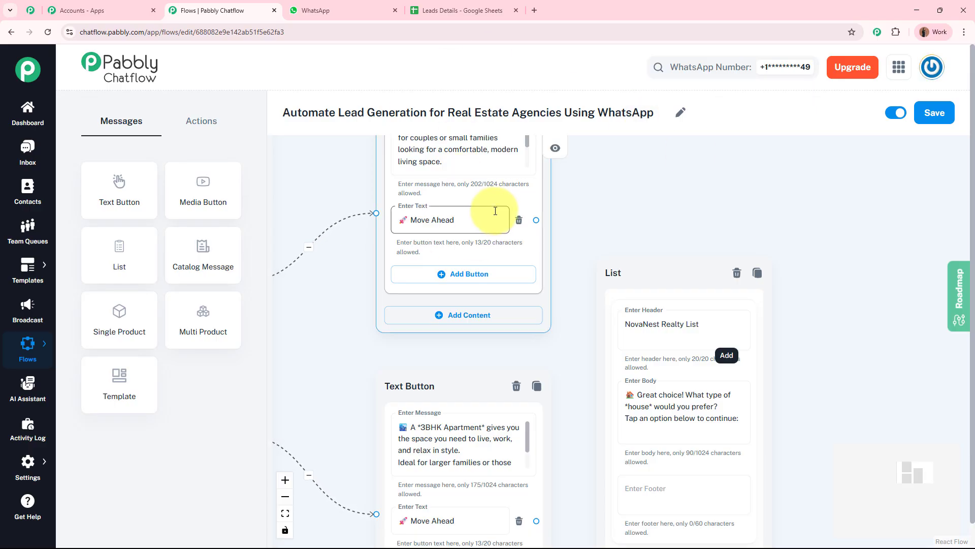
pyautogui.scroll(-3, 681, 183)
pyautogui.moveTo(681, 183); pyautogui.dragTo(600, 154)
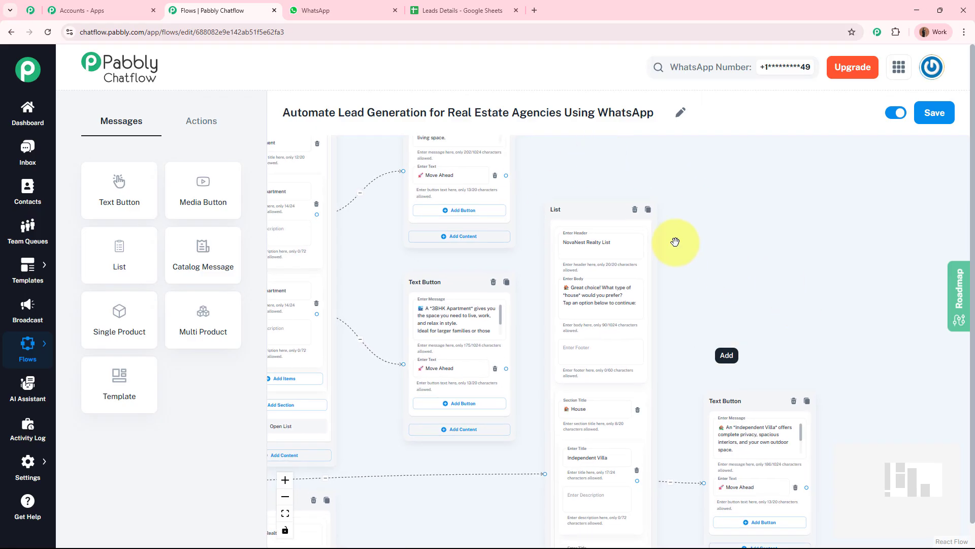
pyautogui.scroll(3, 506, 174)
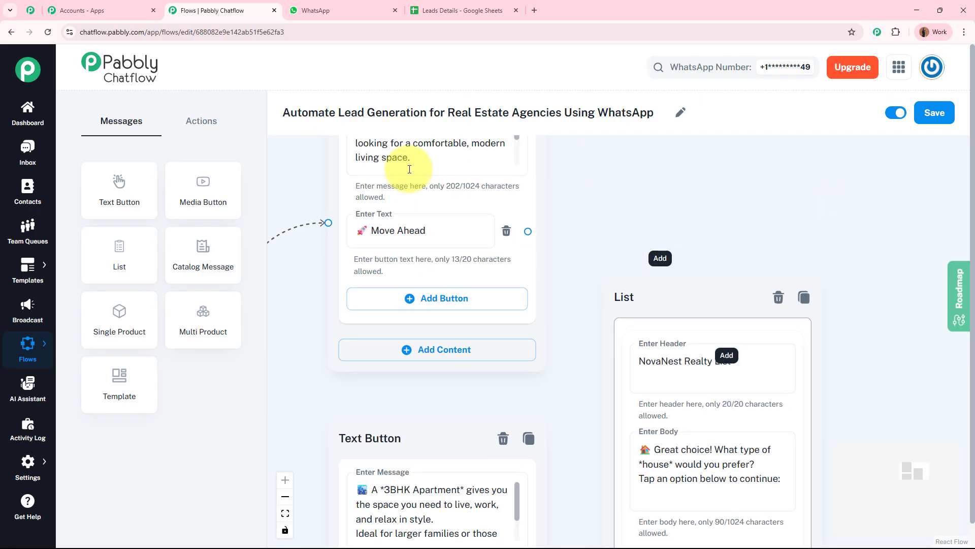
# Step: Add an Ask Question step from Actions and place it beside the List
pyautogui.click(233, 131)
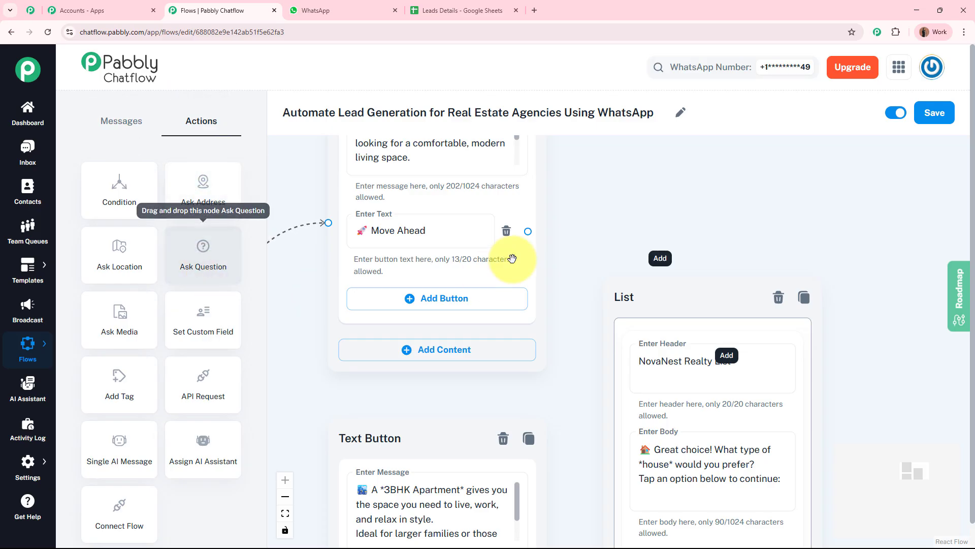
pyautogui.moveTo(213, 254); pyautogui.dragTo(788, 223)
pyautogui.moveTo(681, 198); pyautogui.dragTo(796, 187)
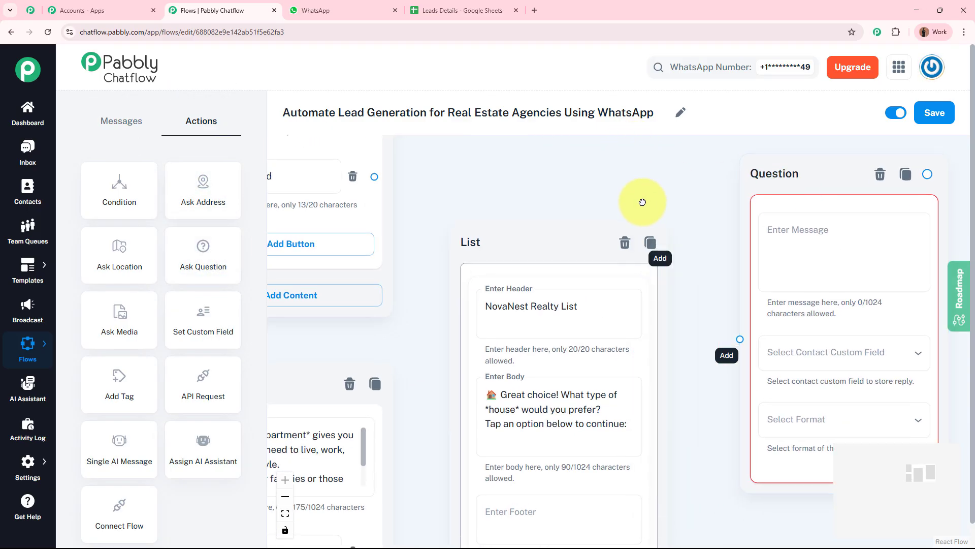
# Step: Connect the Move Ahead replies, including 3BHK's, to the Question step's input
pyautogui.moveTo(534, 258); pyautogui.dragTo(755, 370)
pyautogui.moveTo(681, 272); pyautogui.dragTo(691, 164)
pyautogui.moveTo(686, 237); pyautogui.dragTo(684, 293)
pyautogui.scroll(-2, 691, 175)
pyautogui.scroll(-2, 690, 167)
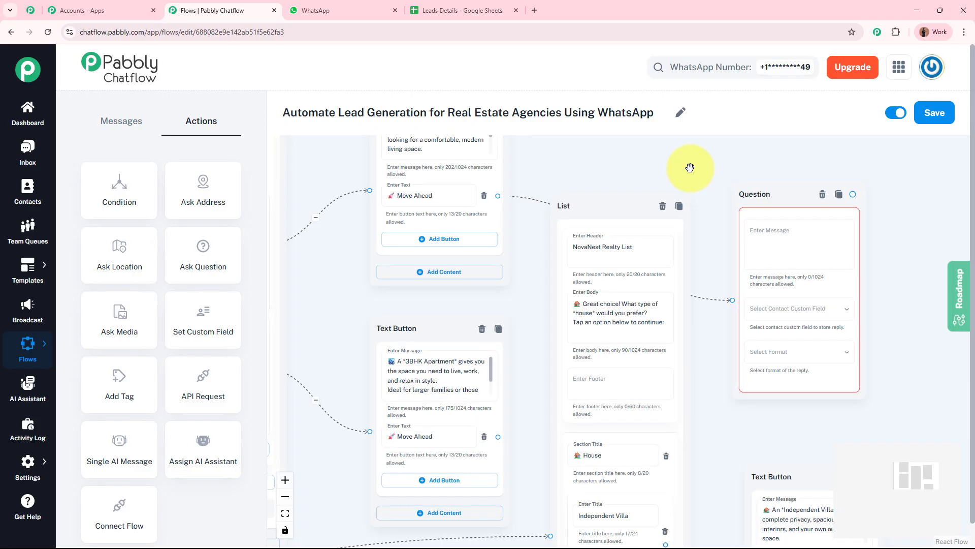
pyautogui.click(496, 433)
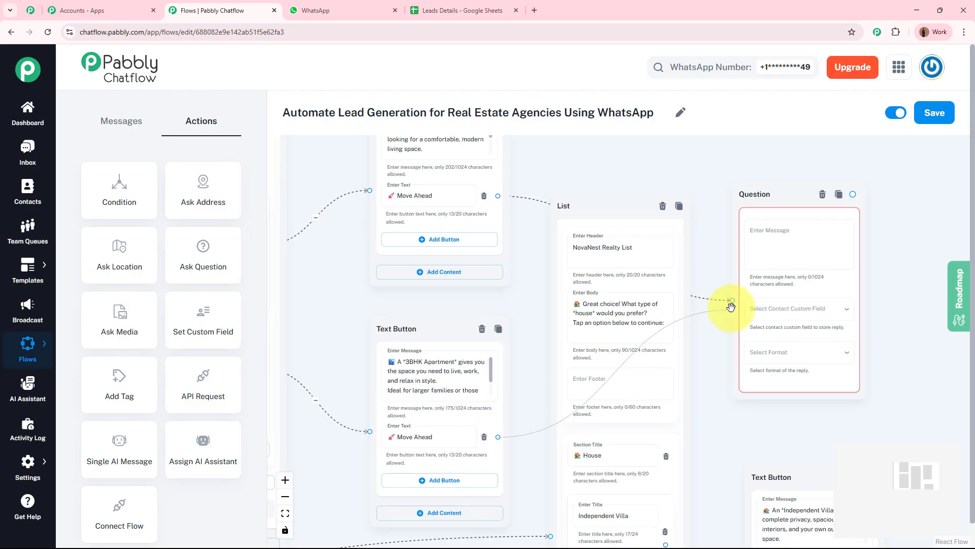
pyautogui.scroll(-3, 749, 235)
pyautogui.moveTo(819, 174); pyautogui.dragTo(630, 175)
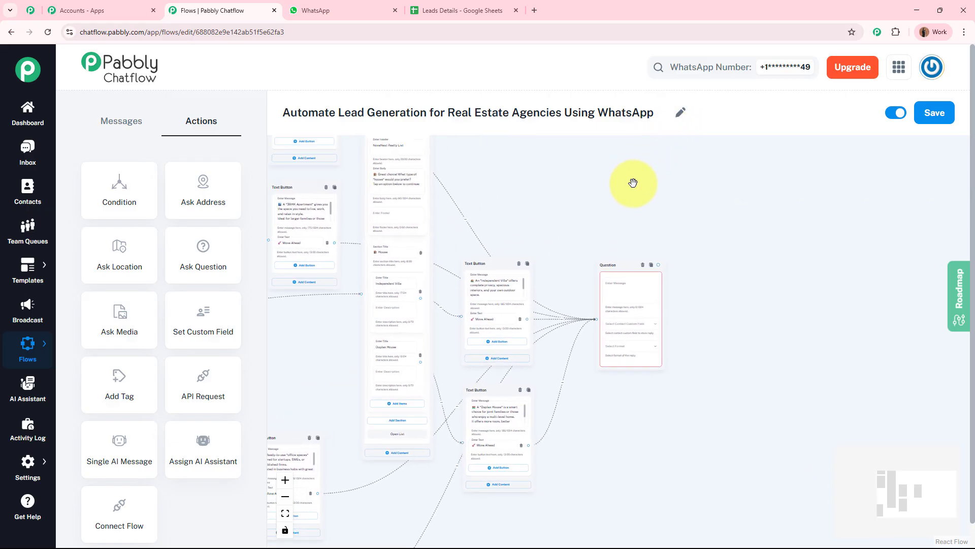
pyautogui.scroll(5, 633, 276)
pyautogui.click(594, 281)
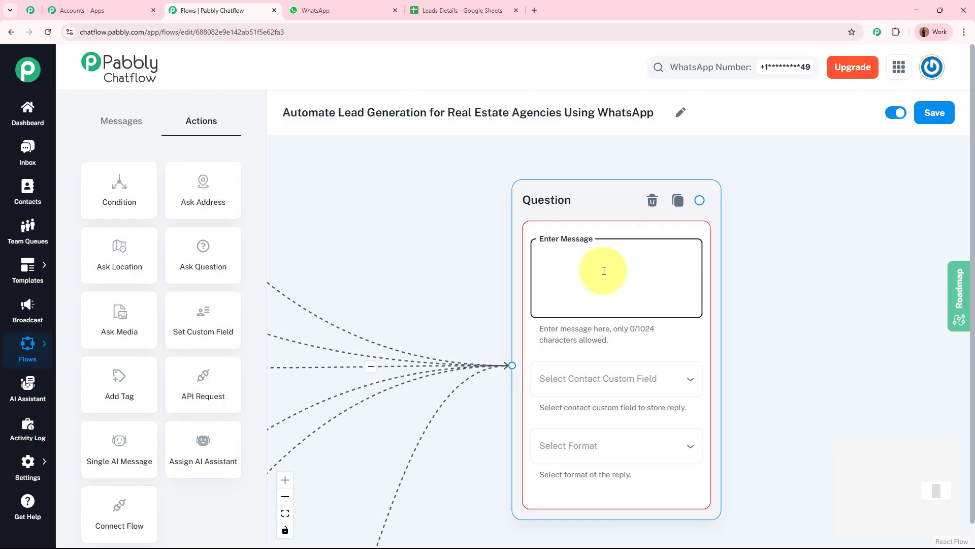
# Step: Set the Question message to the pasted 'Great! … share your full name?' text
pyautogui.write('👤 *Great!*  Before we send you the best options, could you please share your *full name*?')
pyautogui.scroll(3, 579, 269)
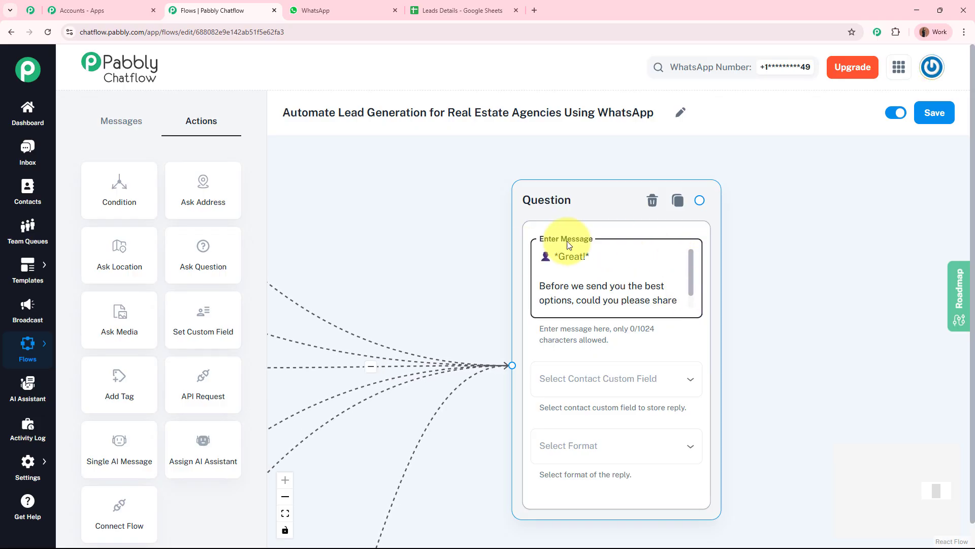
pyautogui.scroll(-2, 692, 277)
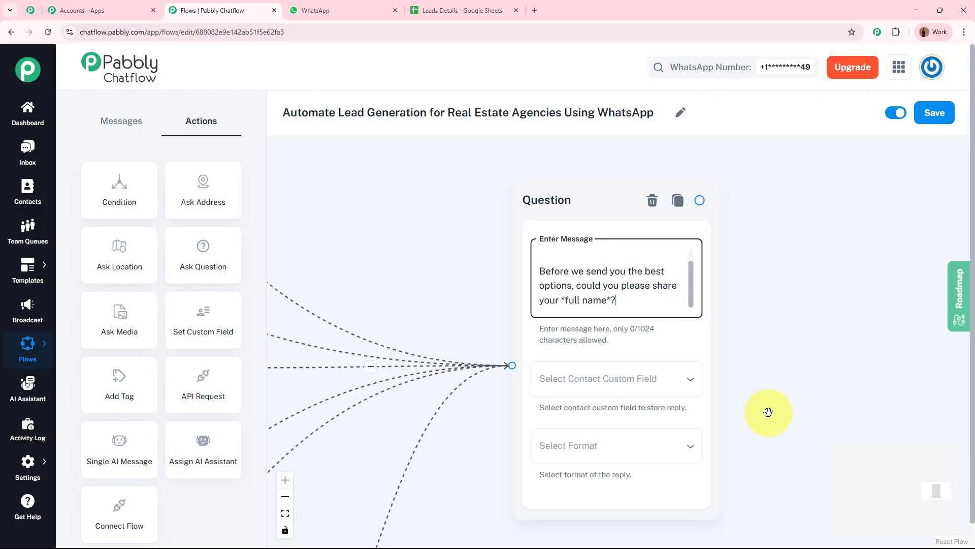
pyautogui.moveTo(766, 406); pyautogui.dragTo(770, 342)
pyautogui.scroll(3, 781, 242)
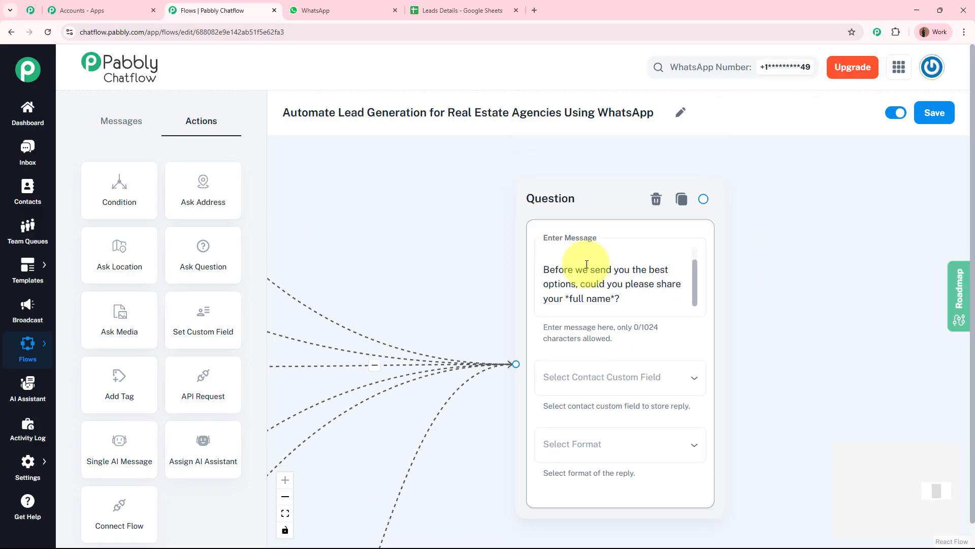
pyautogui.scroll(2, 698, 294)
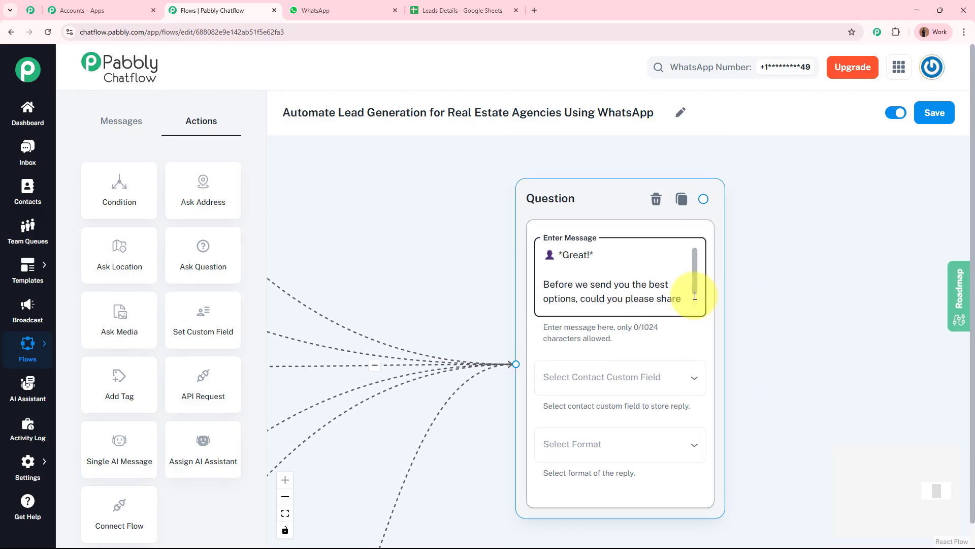
pyautogui.scroll(-2, 694, 277)
pyautogui.click(754, 361)
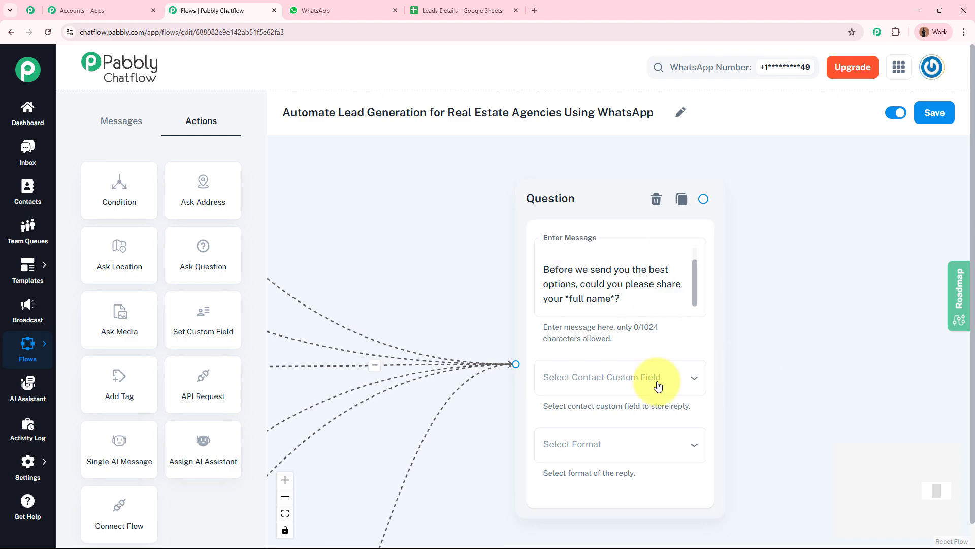
# Step: Save the reply to the FullName contact custom field
pyautogui.click(552, 391)
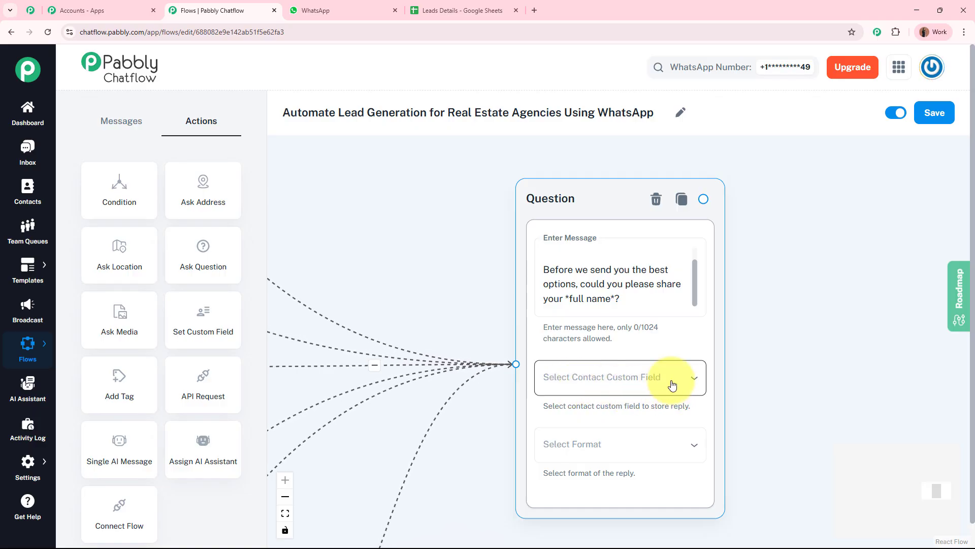
pyautogui.moveTo(23, 460)
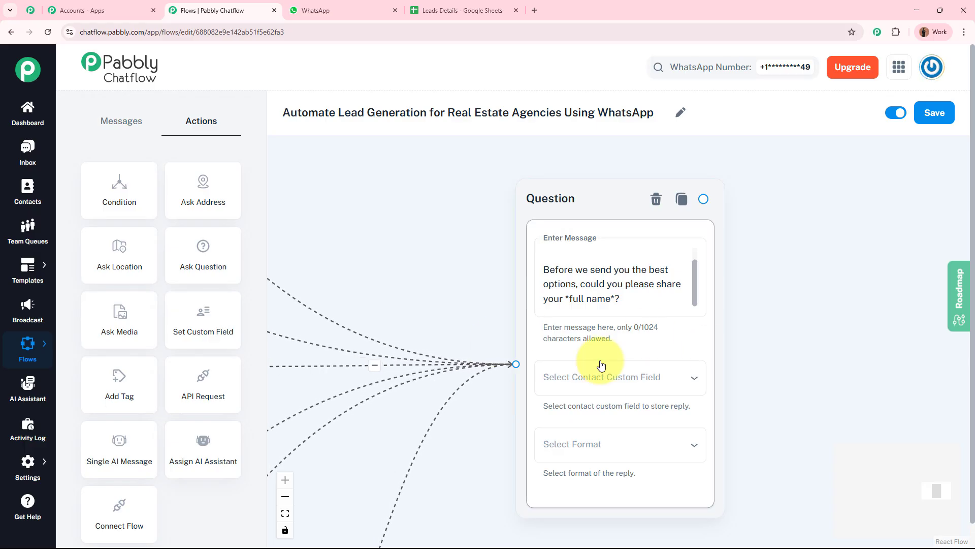
pyautogui.click(609, 378)
pyautogui.click(592, 340)
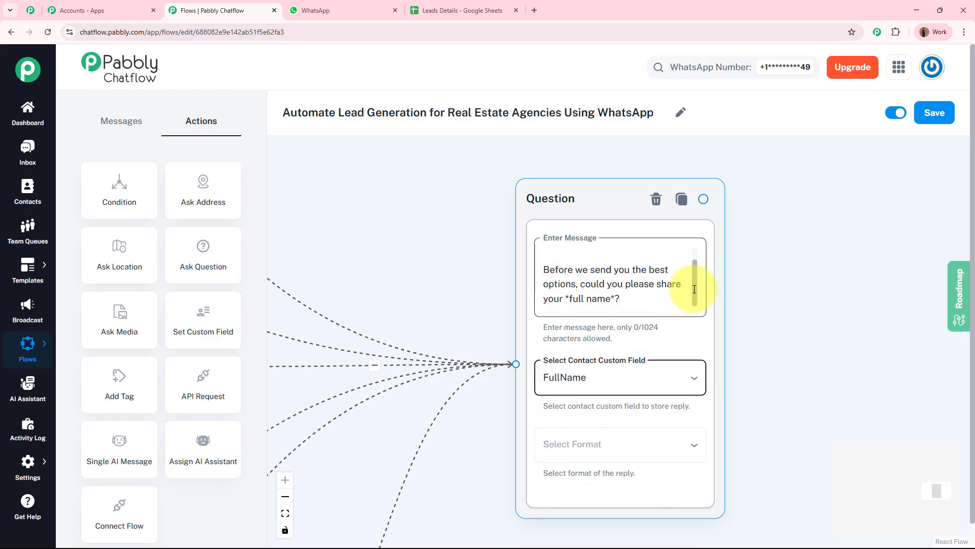
pyautogui.moveTo(694, 289); pyautogui.dragTo(686, 321)
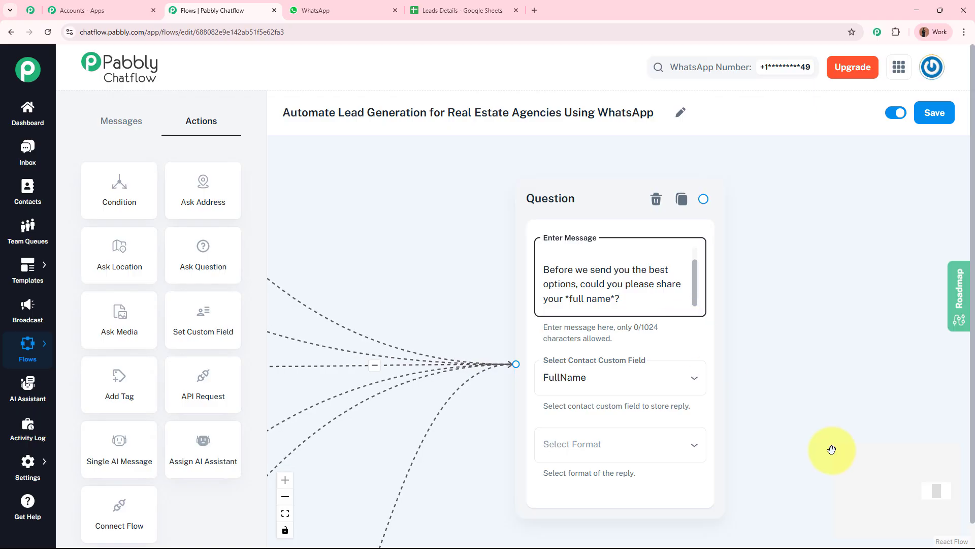
pyautogui.scroll(-3, 816, 412)
pyautogui.click(633, 360)
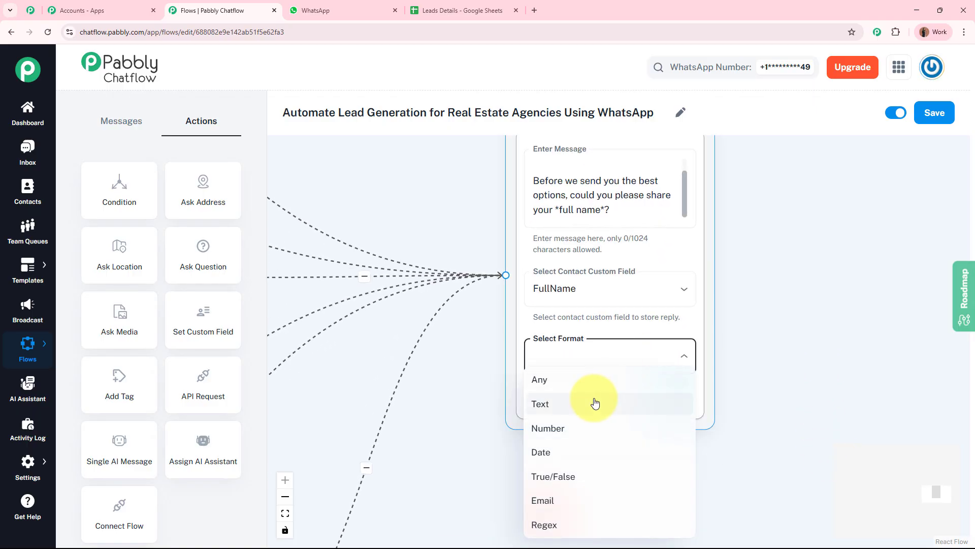
# Step: Set the reply format to Text with validation message 'Error', keeping 1 attempt
pyautogui.click(595, 403)
pyautogui.scroll(-3, 812, 381)
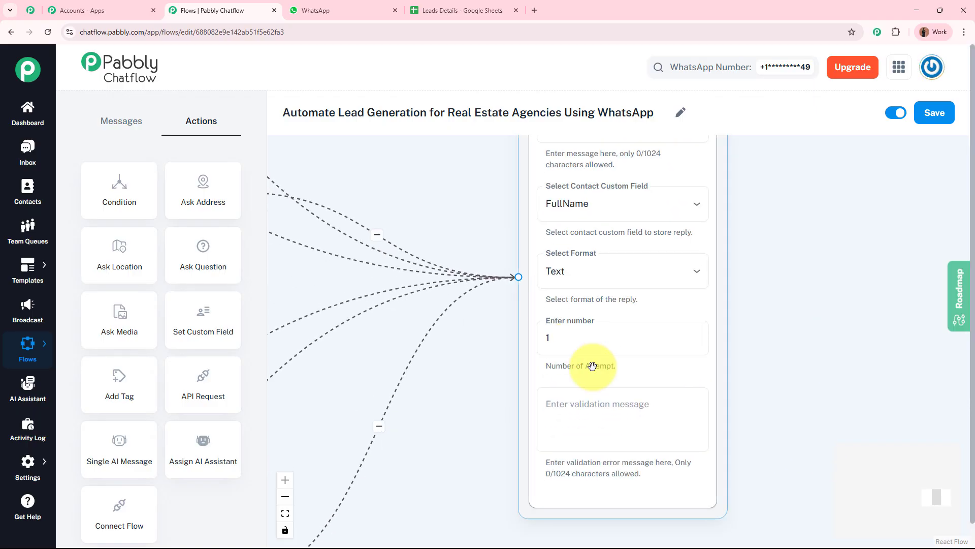
pyautogui.click(656, 399)
pyautogui.write('E')
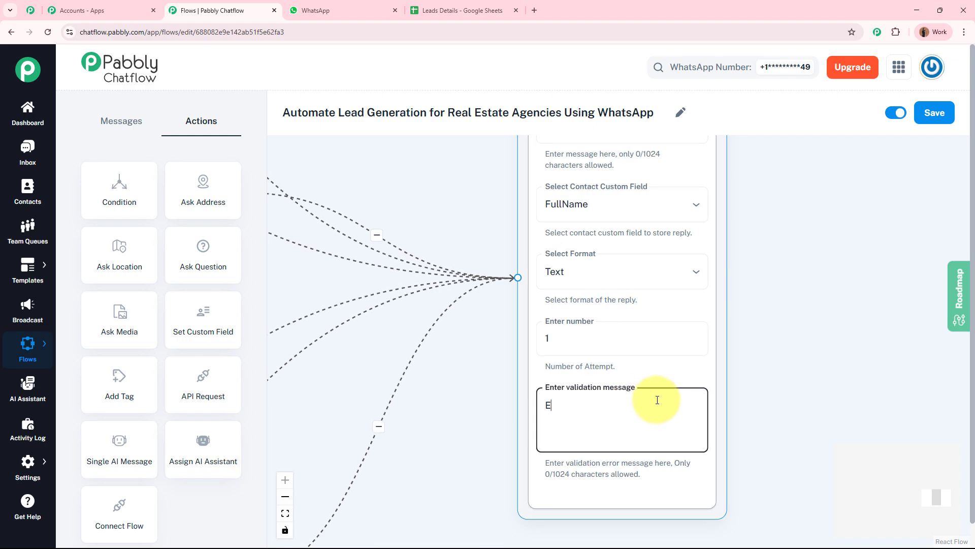
pyautogui.write('rror')
pyautogui.click(791, 366)
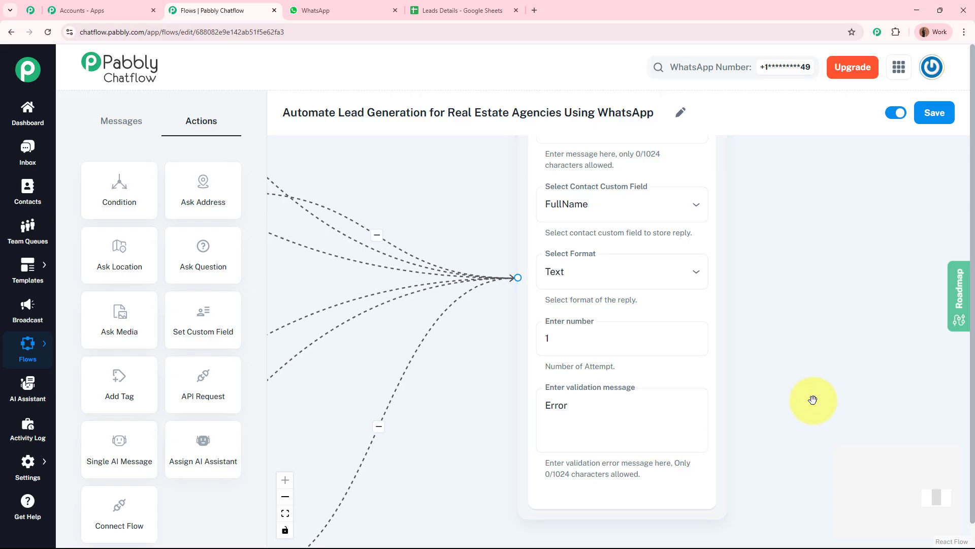
# Step: Review the Question step's message and 'Error' validation message
pyautogui.click(573, 431)
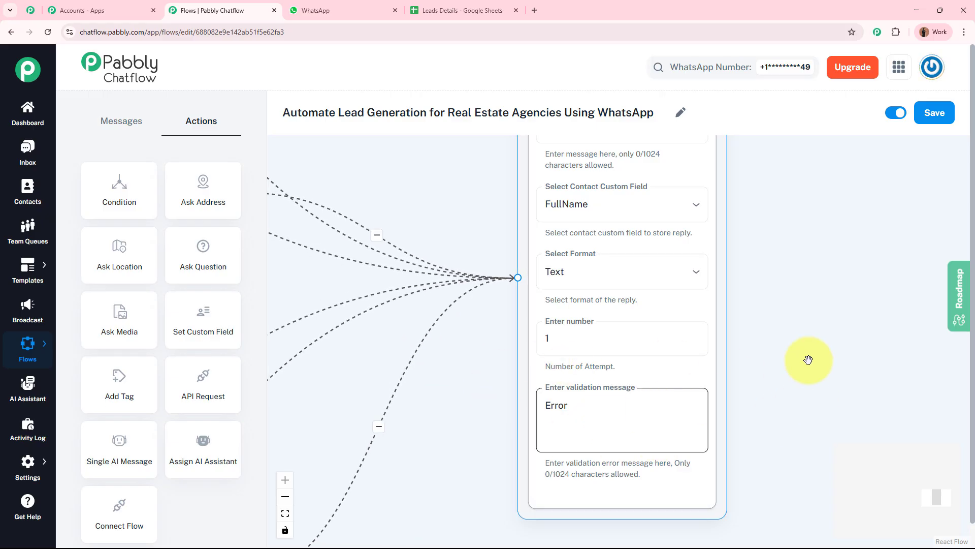
pyautogui.scroll(3, 818, 379)
pyautogui.click(575, 216)
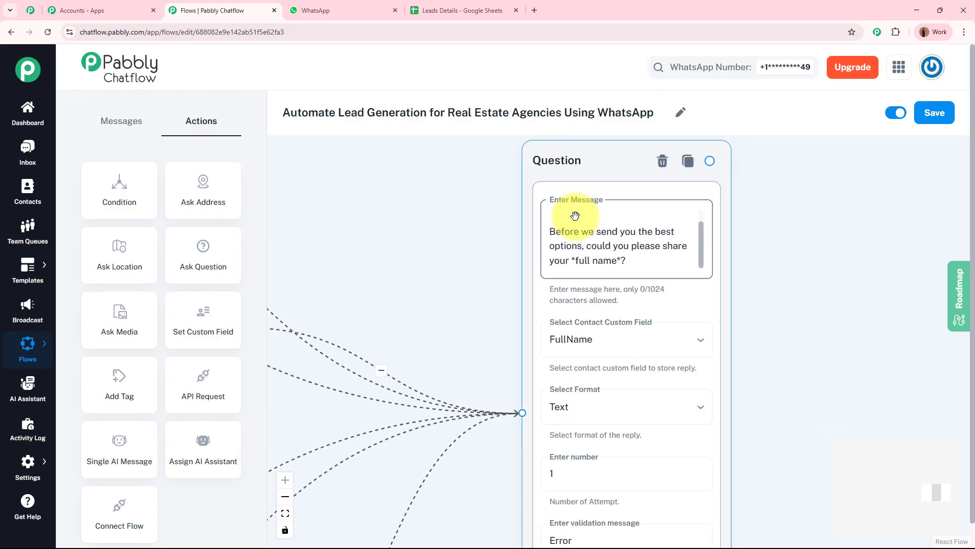
pyautogui.click(823, 370)
pyautogui.scroll(-2, 809, 305)
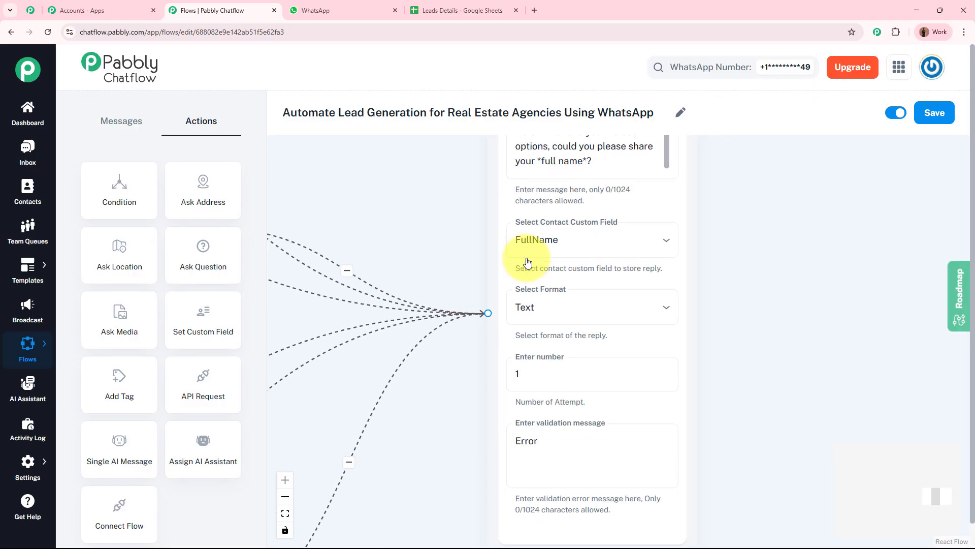
pyautogui.click(543, 432)
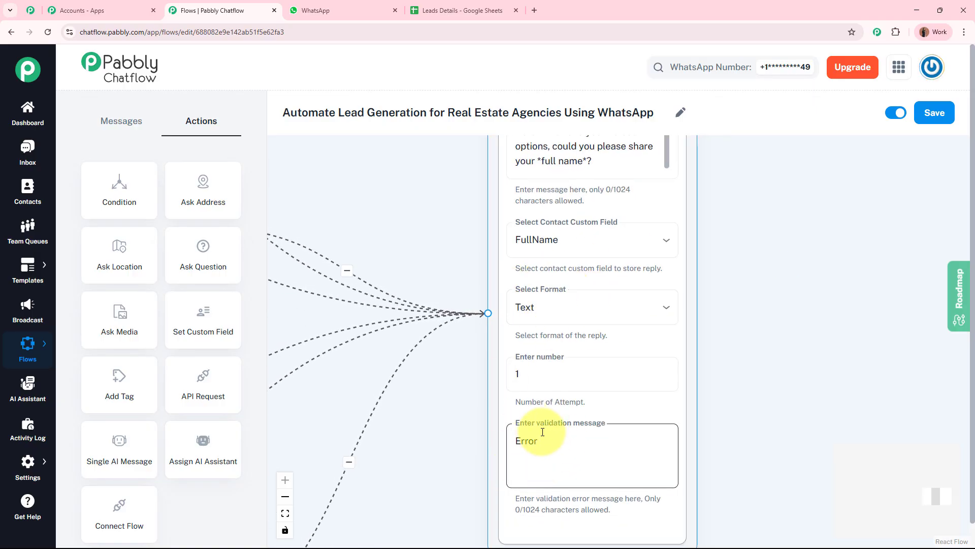
pyautogui.click(787, 338)
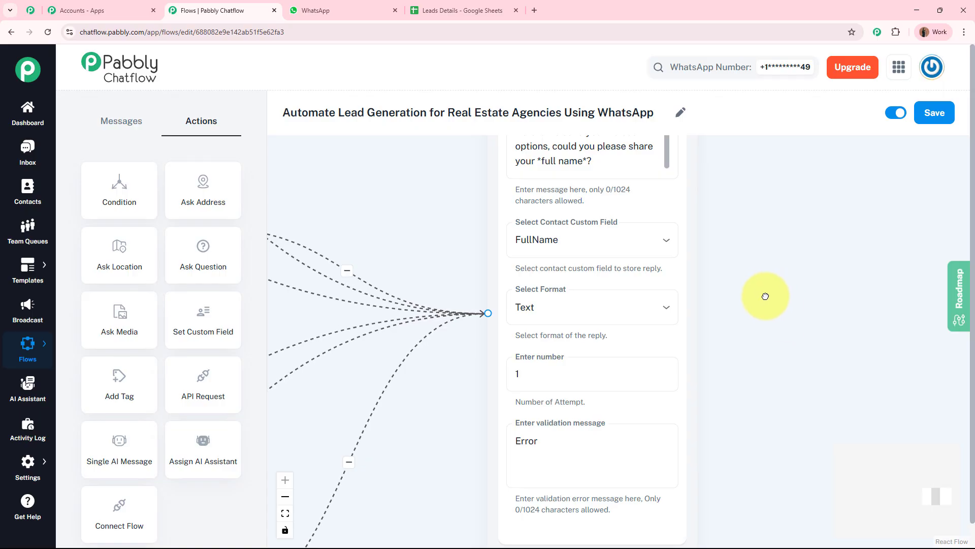
pyautogui.moveTo(766, 296); pyautogui.dragTo(739, 345)
pyautogui.scroll(-2, 739, 345)
pyautogui.click(661, 215)
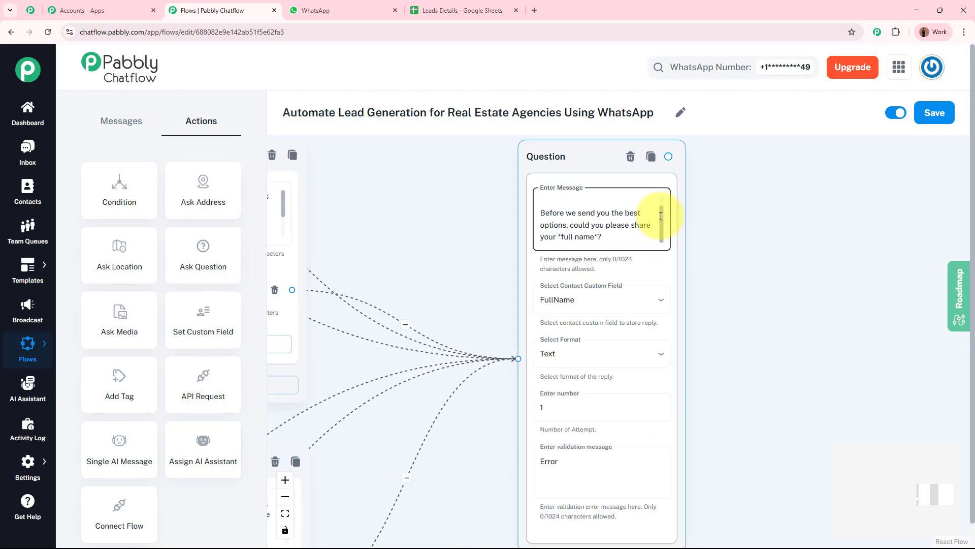
pyautogui.scroll(1, 661, 216)
pyautogui.click(801, 308)
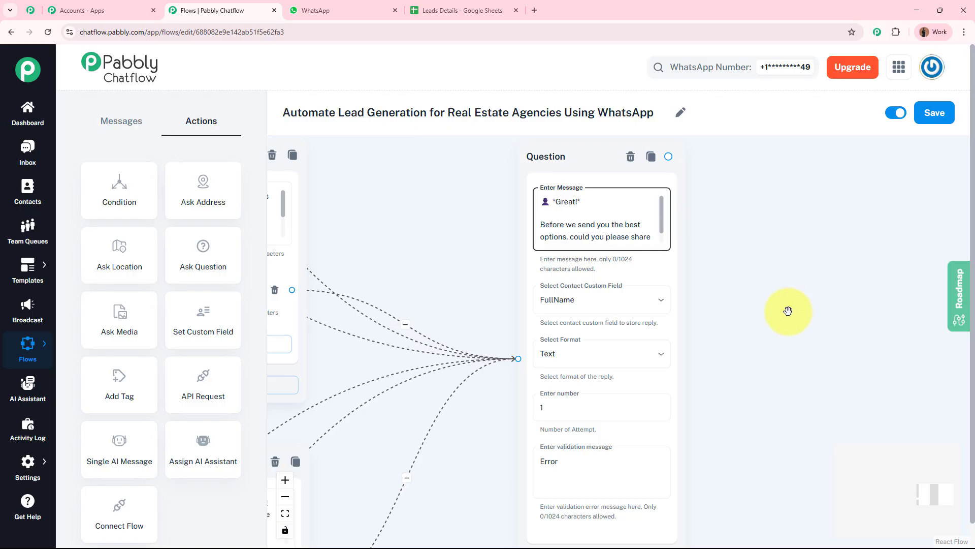
# Step: Add a new Question step after the name question and paste the contact-number question message
pyautogui.moveTo(766, 316); pyautogui.dragTo(696, 321)
pyautogui.moveTo(224, 244); pyautogui.dragTo(682, 178)
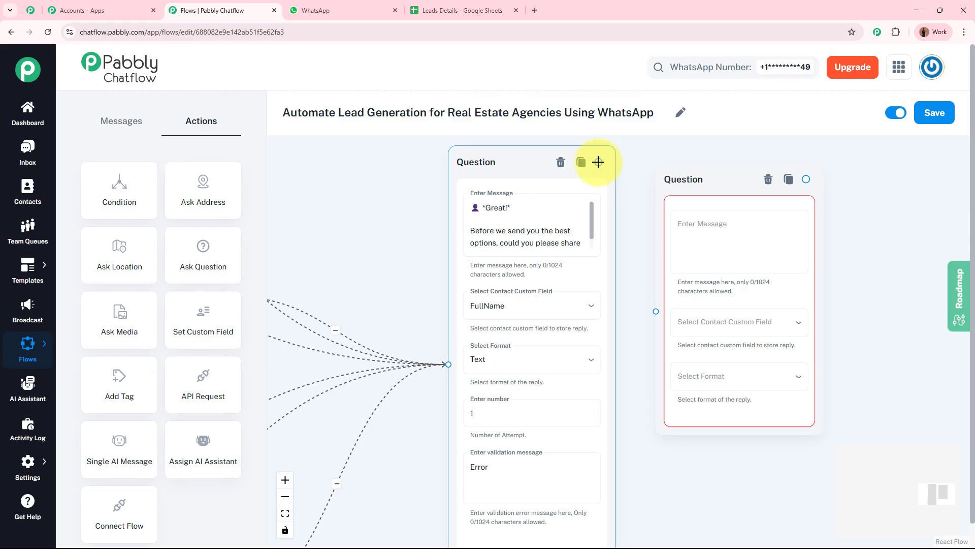
pyautogui.moveTo(598, 162); pyautogui.dragTo(656, 310)
pyautogui.click(749, 212)
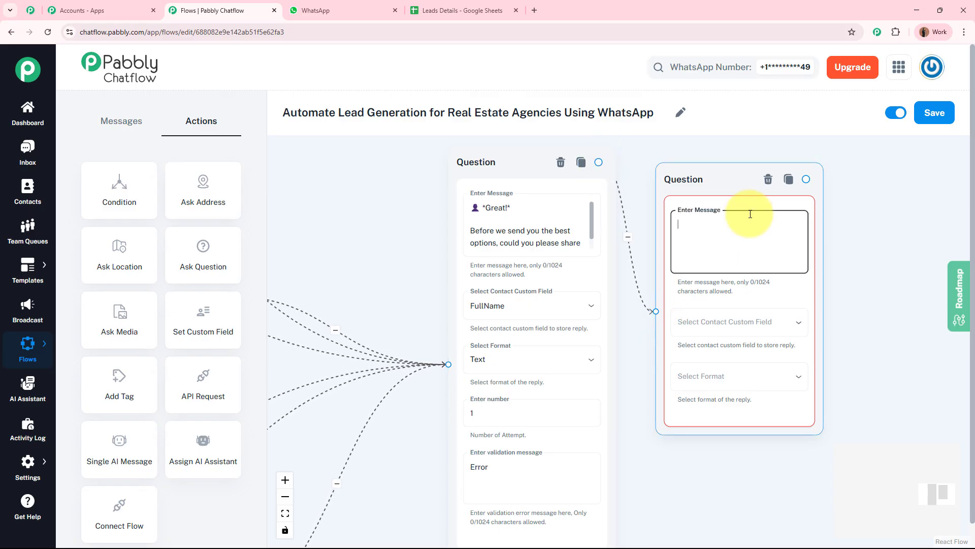
pyautogui.write('*Thanks, $FullName!*  Now, please share your *contact number* so our team can get in touch with you with the best listings.')
# Step: Compare the full-name question with the contact-number question and adjust its message
pyautogui.scroll(3, 721, 234)
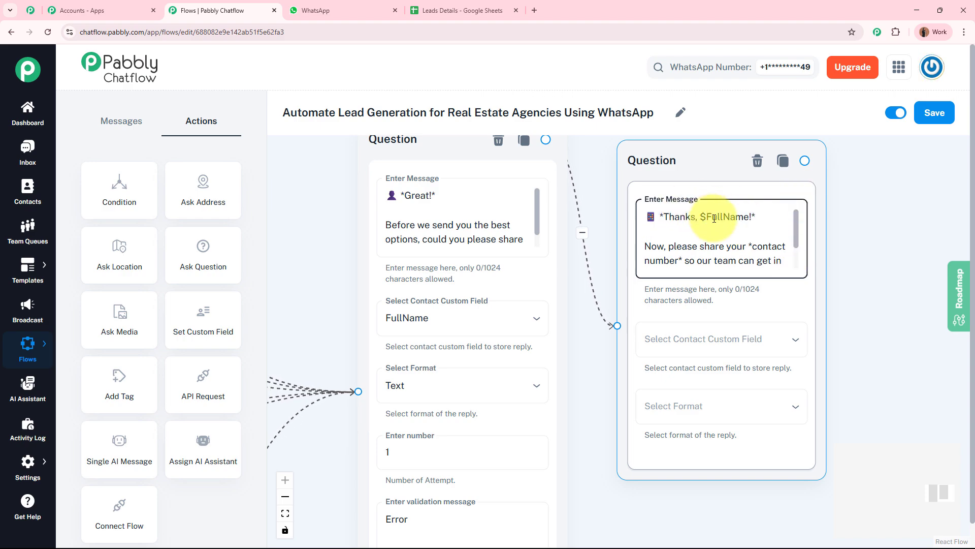
pyautogui.click(388, 282)
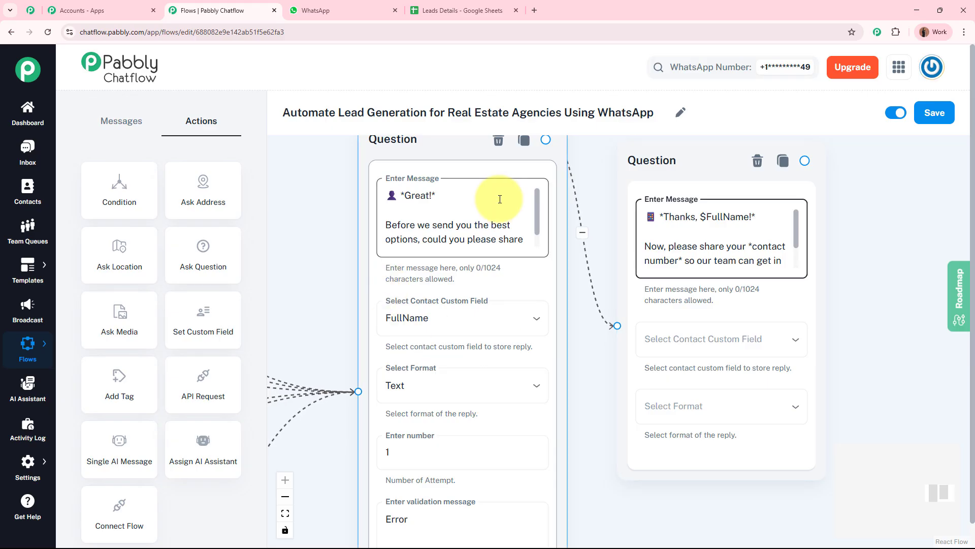
pyautogui.scroll(-1, 539, 228)
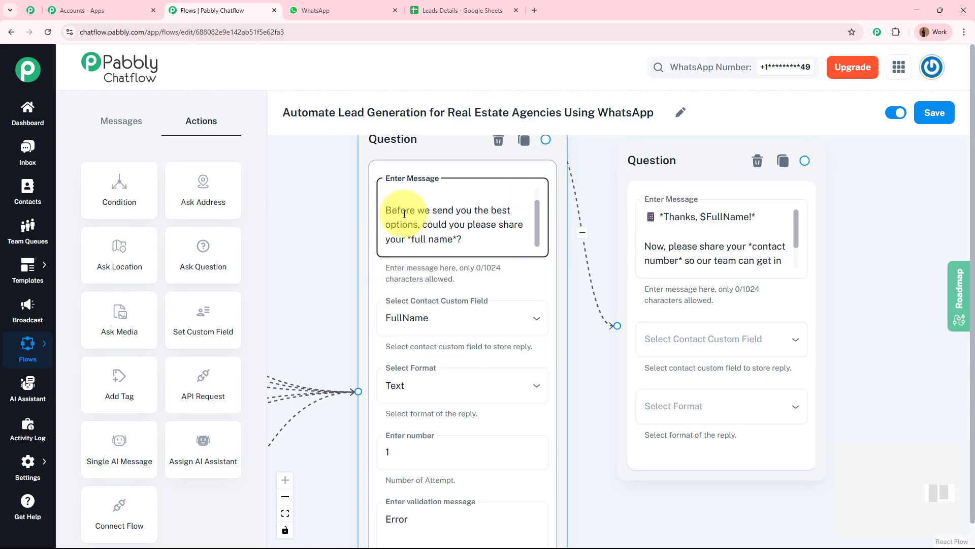
pyautogui.click(329, 284)
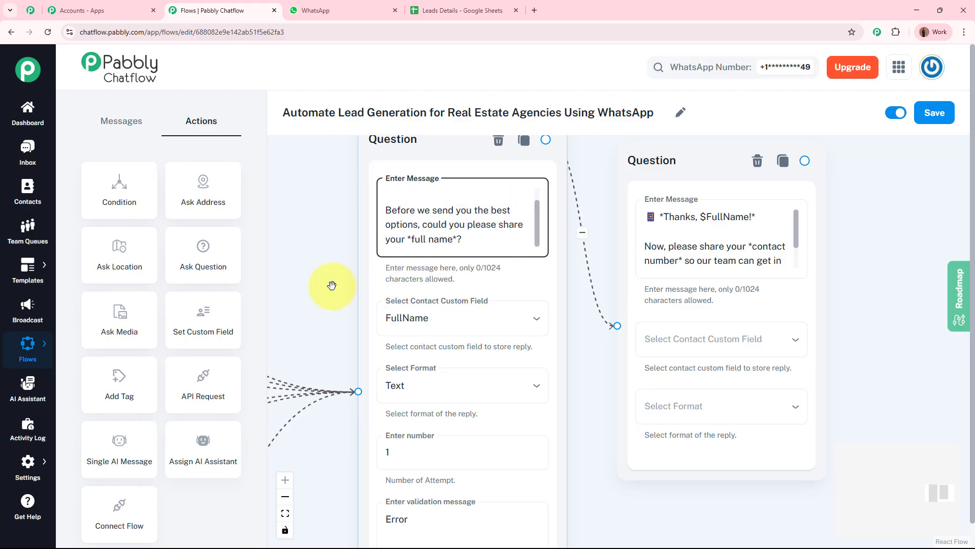
pyautogui.click(391, 337)
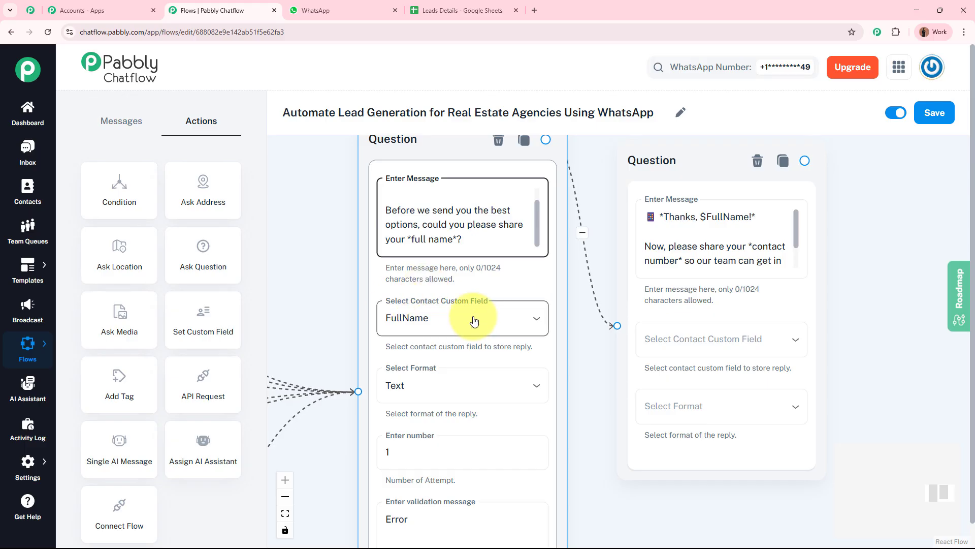
pyautogui.click(704, 231)
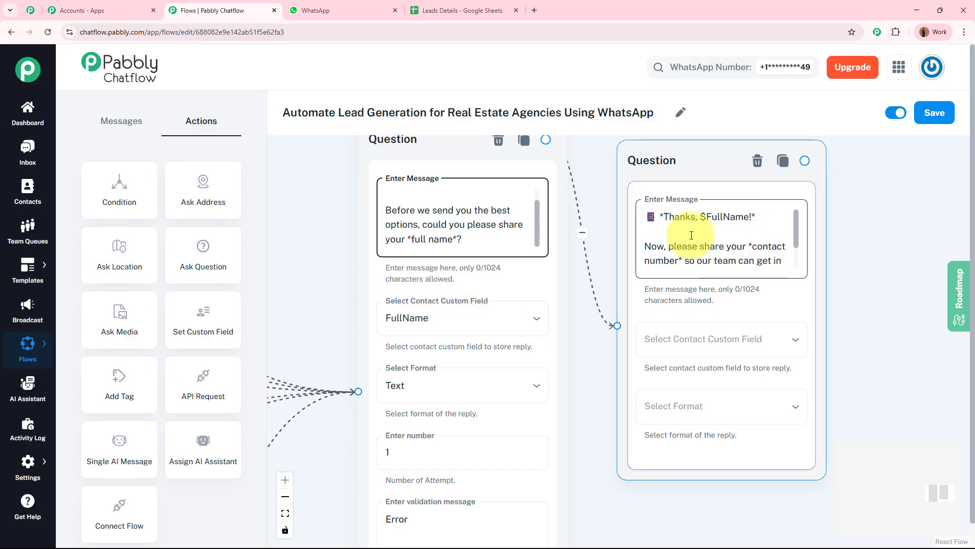
pyautogui.click(707, 217)
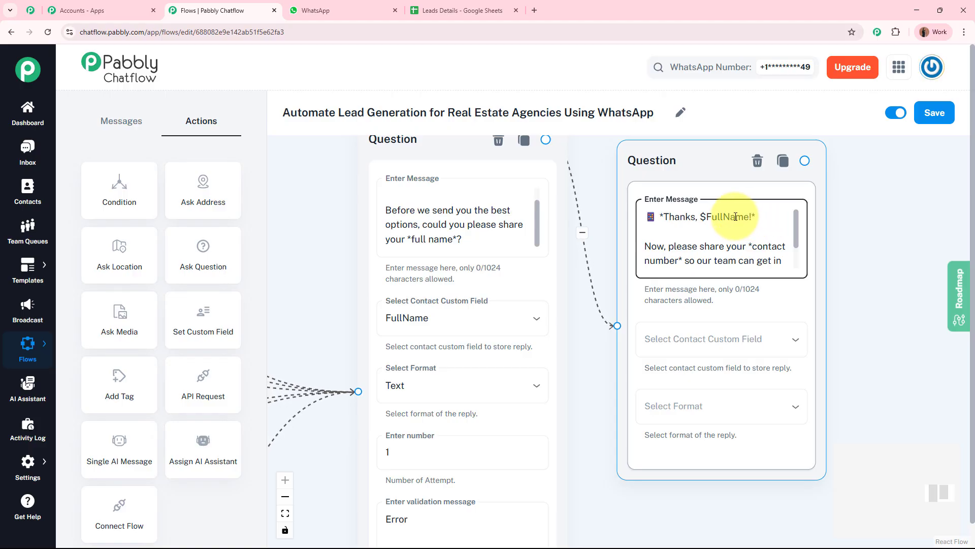
pyautogui.doubleClick(711, 217)
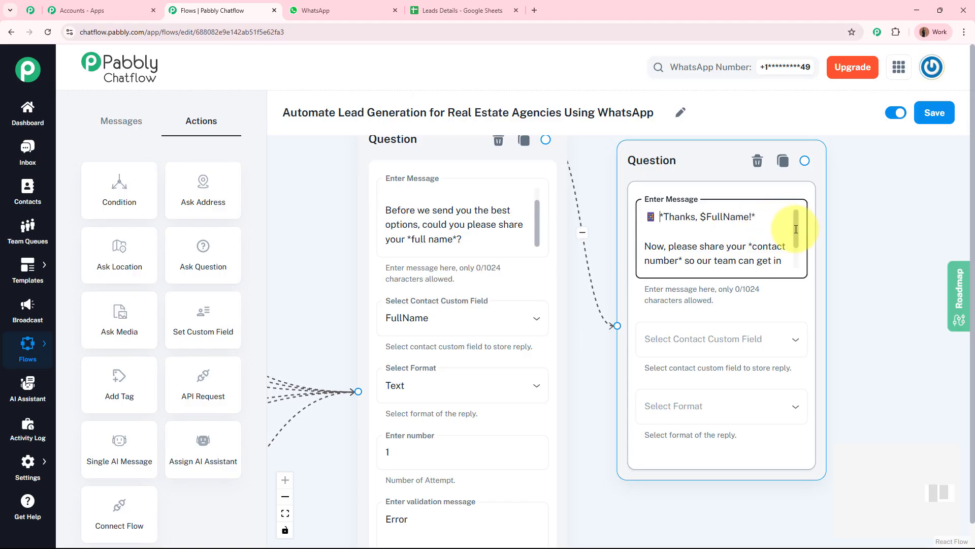
pyautogui.moveTo(797, 228); pyautogui.dragTo(799, 255)
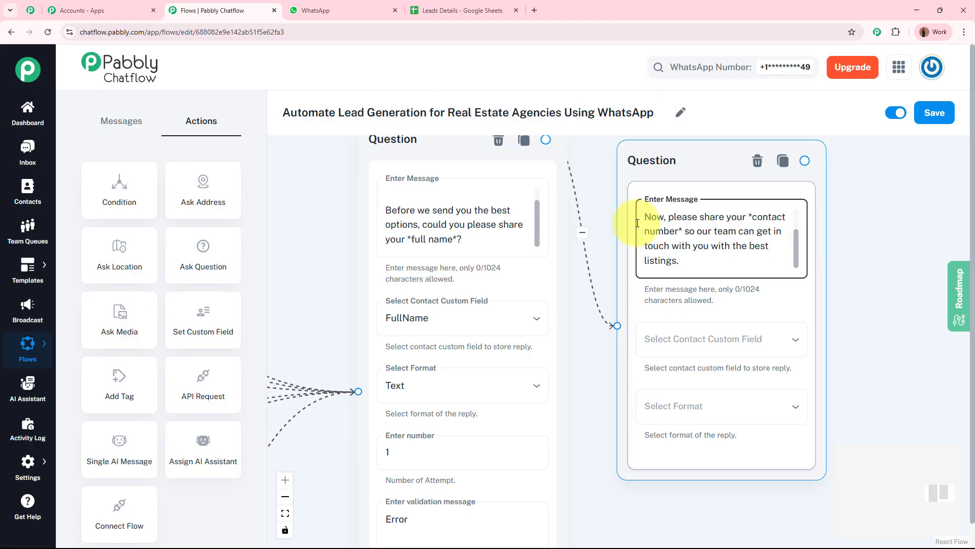
# Step: Store the contact-number reply in Mobile_Number with Any format, then tidy the canvas
pyautogui.click(733, 337)
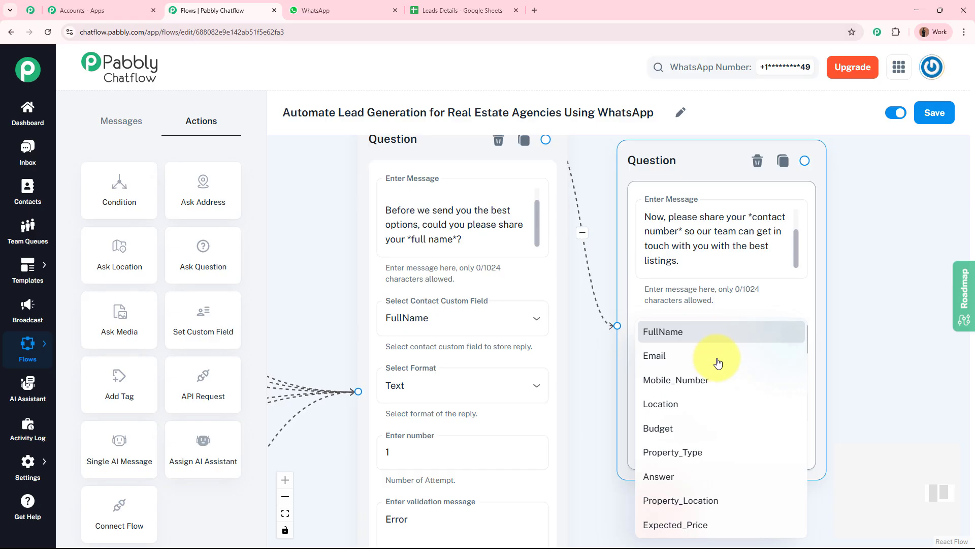
pyautogui.click(713, 378)
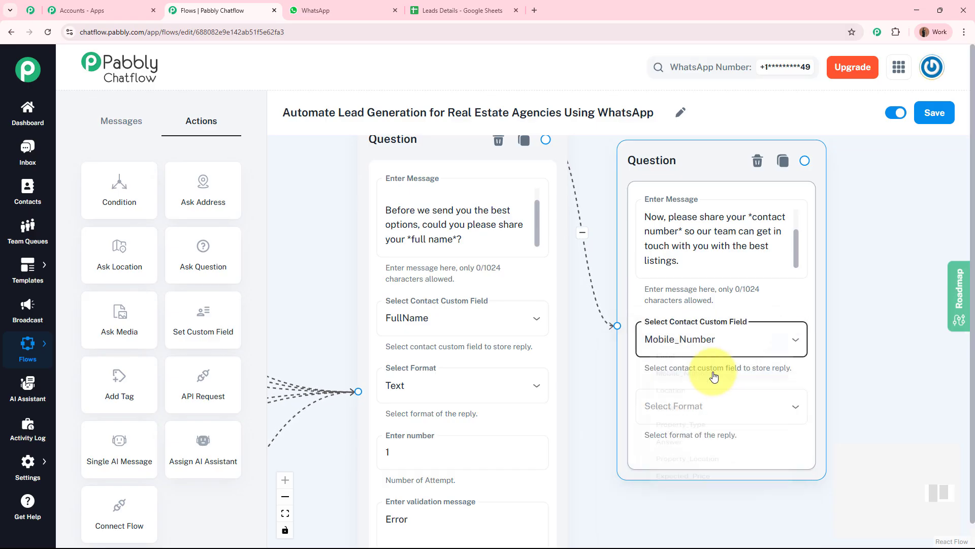
pyautogui.scroll(-3, 849, 356)
pyautogui.click(724, 340)
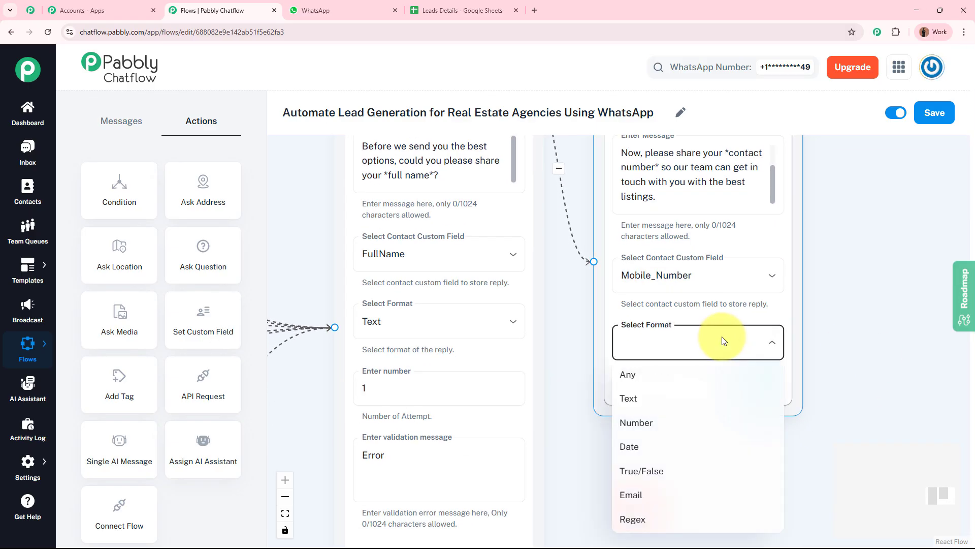
pyautogui.click(707, 373)
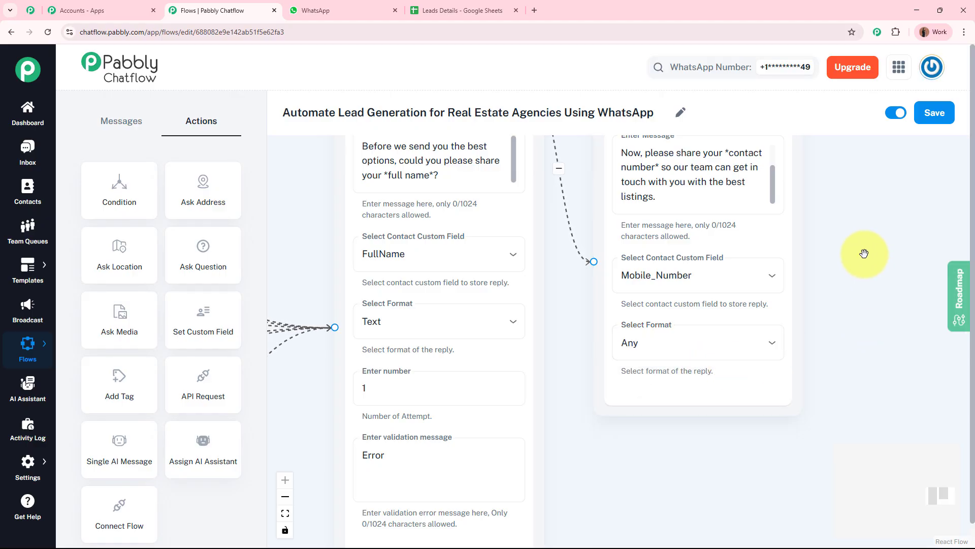
pyautogui.moveTo(863, 253); pyautogui.dragTo(825, 379)
pyautogui.moveTo(609, 219); pyautogui.dragTo(592, 192)
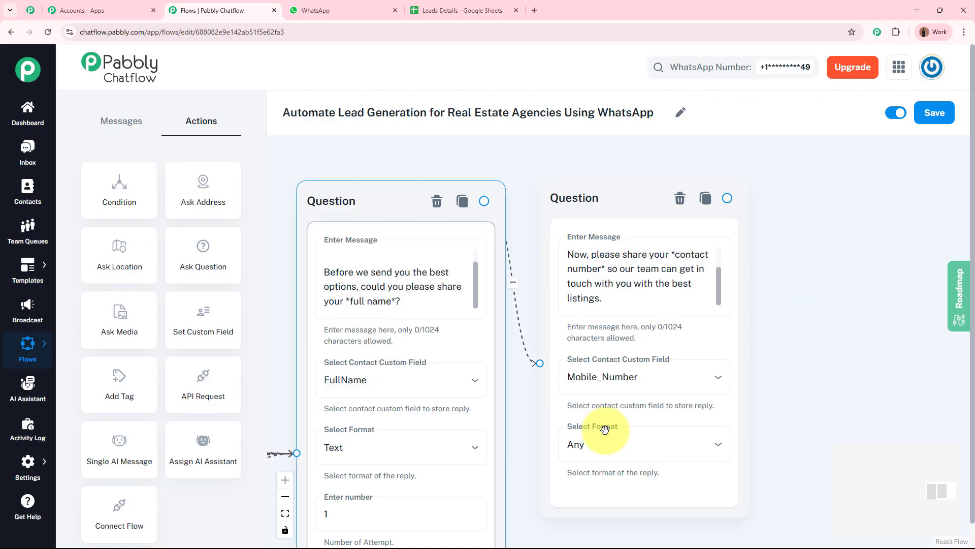
# Step: Show the Leads Details spreadsheet with its Name and mobile number columns
pyautogui.click(462, 11)
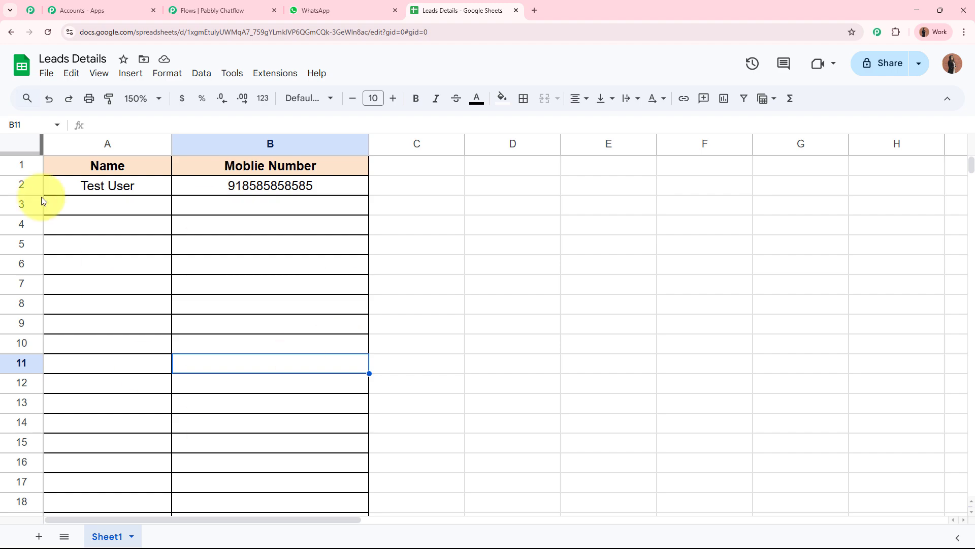
pyautogui.click(249, 11)
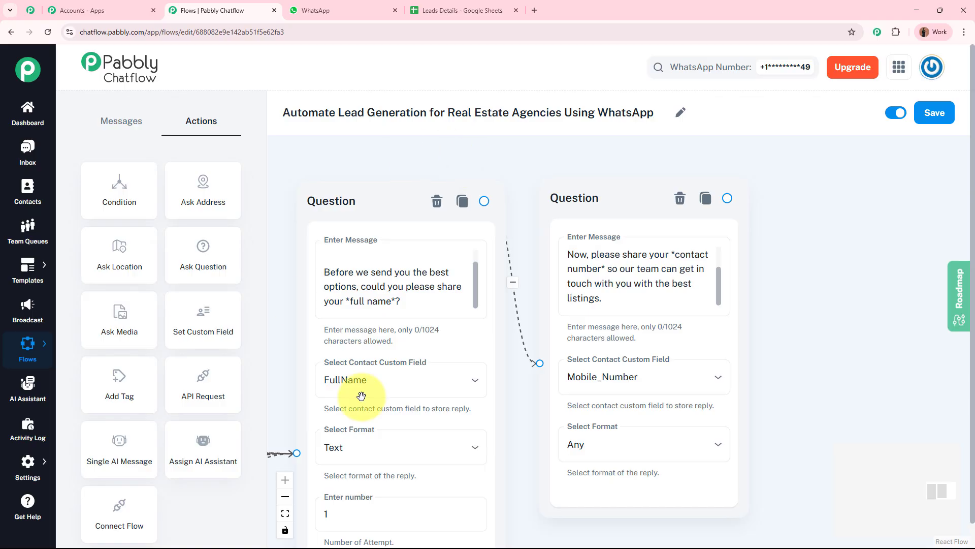
pyautogui.click(472, 10)
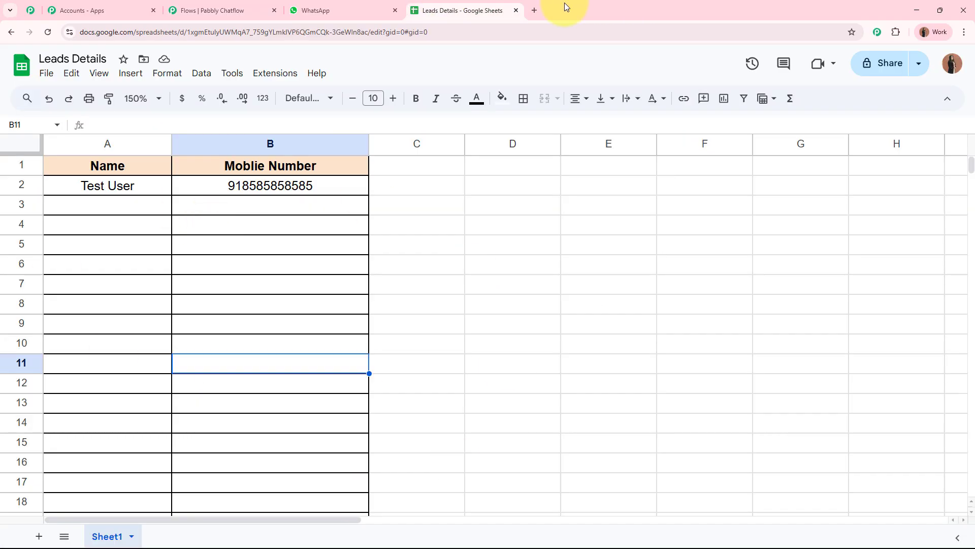
pyautogui.click(534, 11)
pyautogui.write('w')
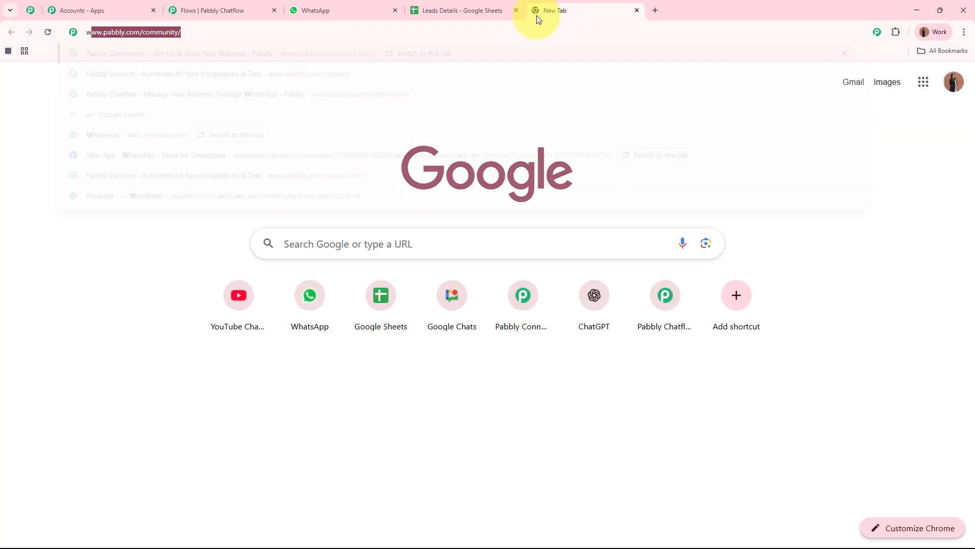
pyautogui.write('ww.pabbly.v')
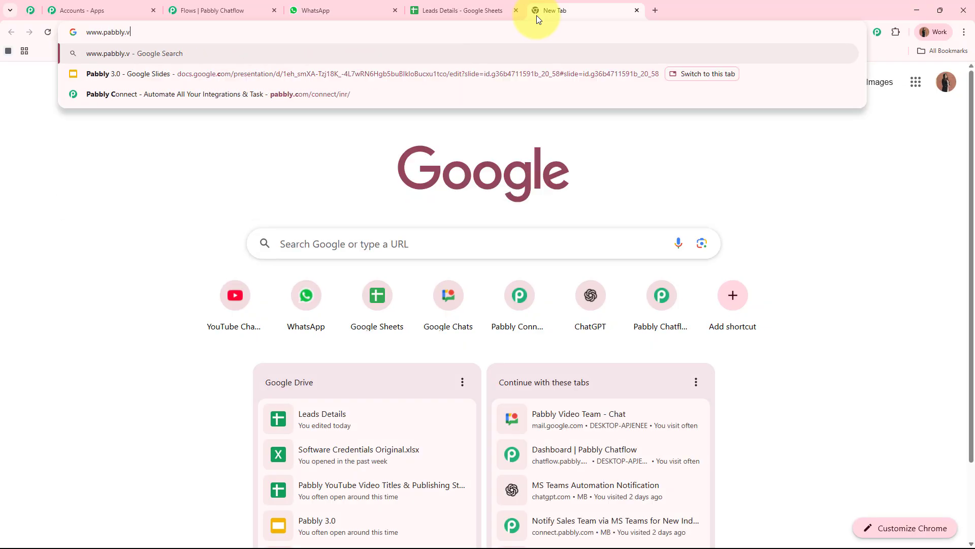
pyautogui.press('BackSpace')
pyautogui.write('com/con')
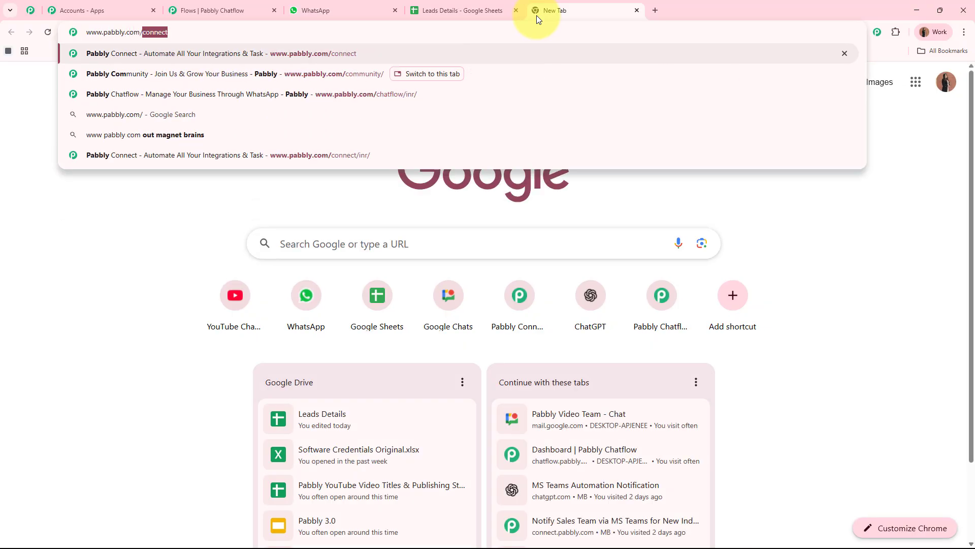
pyautogui.write('nect/')
pyautogui.press('Return')
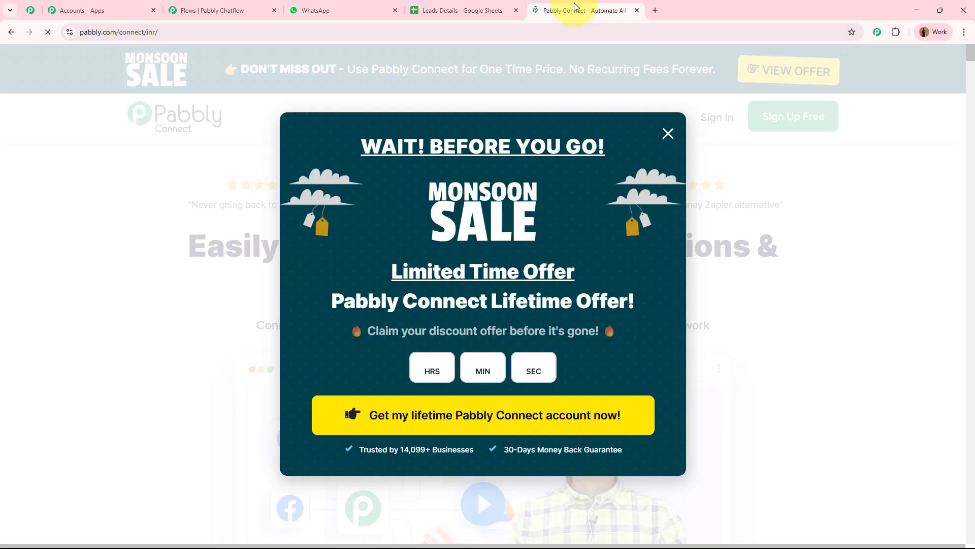
pyautogui.click(837, 209)
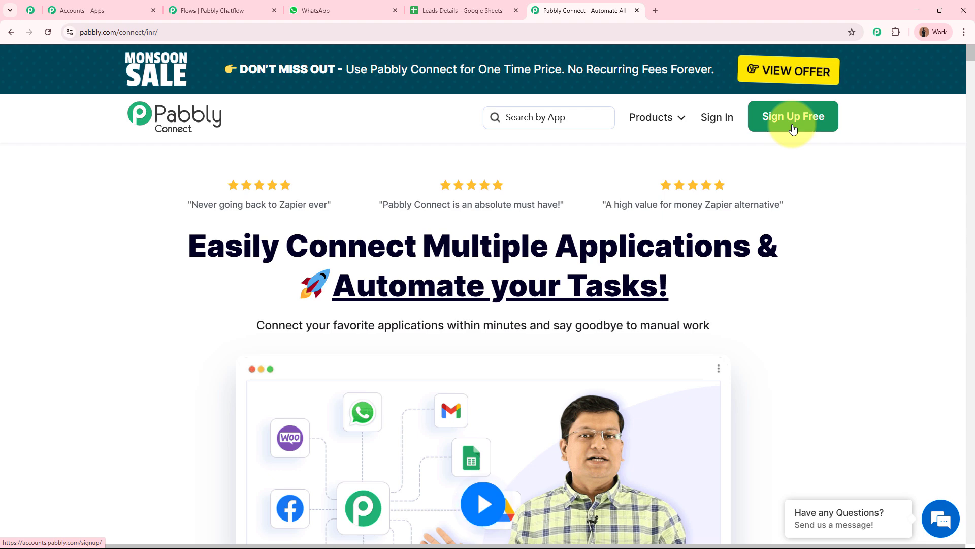
pyautogui.click(716, 117)
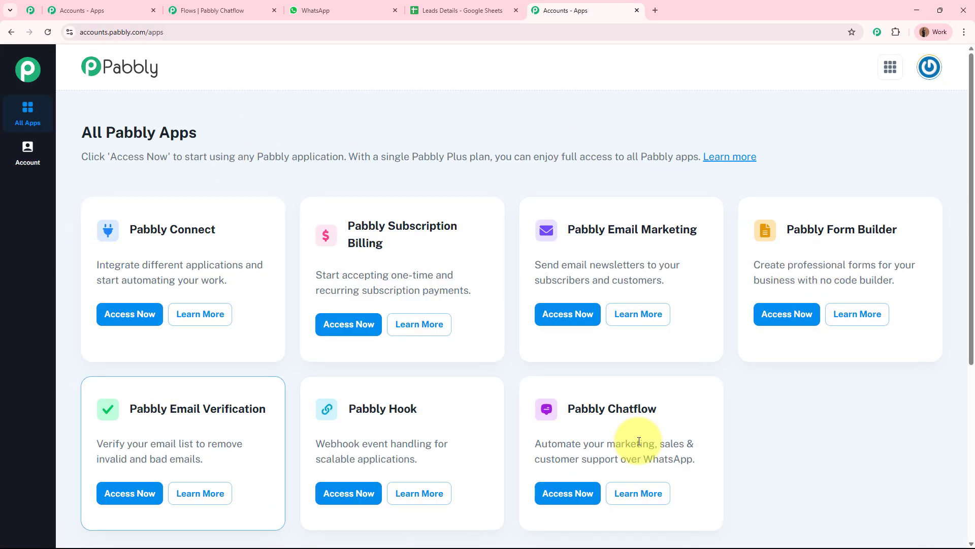
# Step: Launch Pabbly Connect from its Access Now card and close the leftover Accounts tab
pyautogui.moveTo(129, 231); pyautogui.dragTo(229, 233)
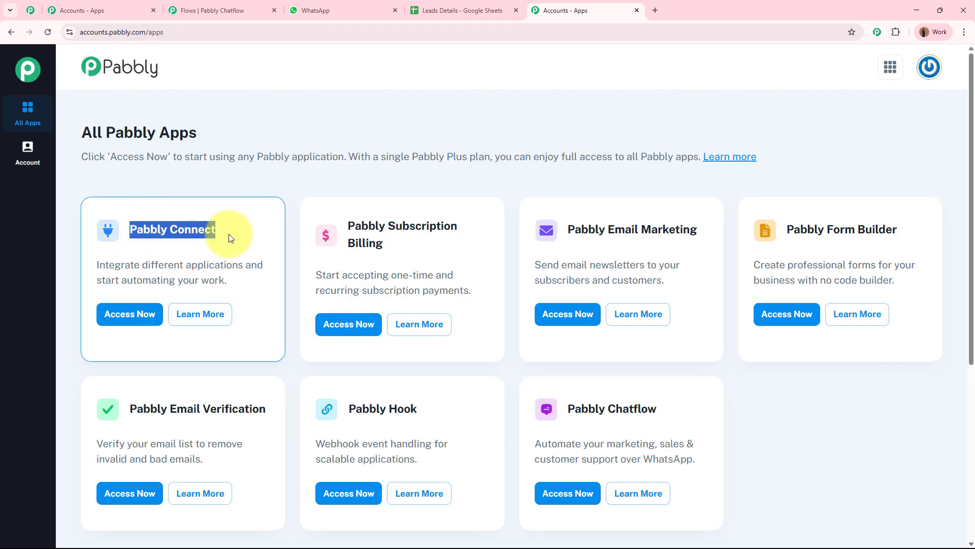
pyautogui.click(133, 314)
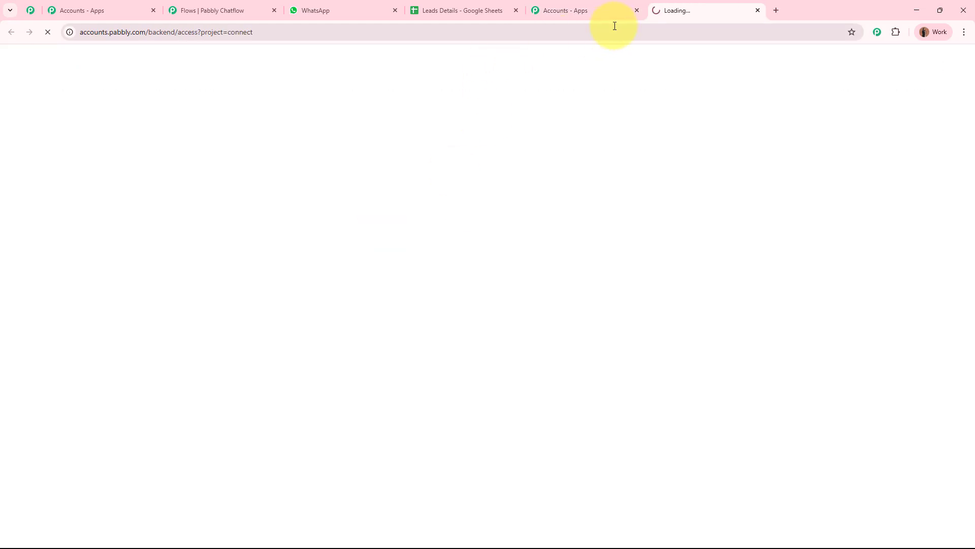
pyautogui.click(637, 10)
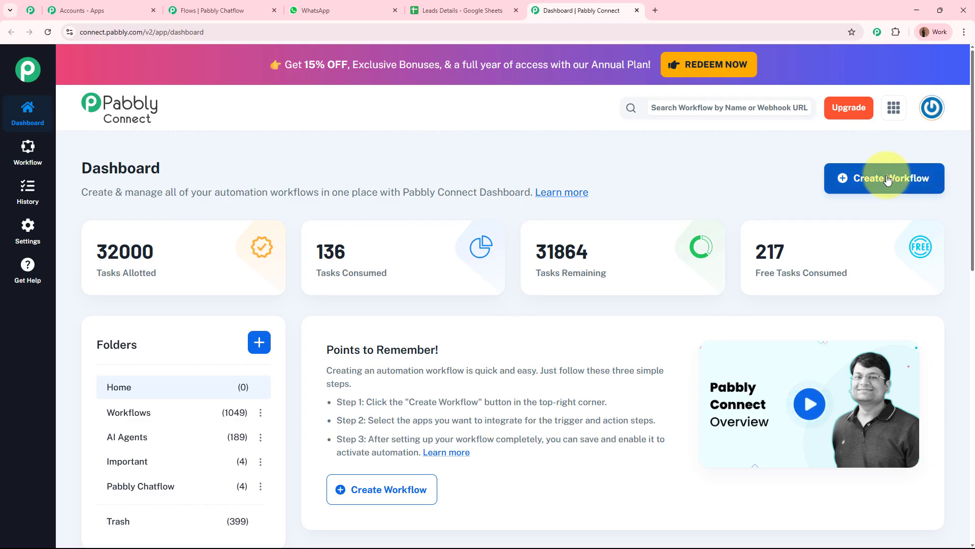
# Step: Create a classic workflow named 'WhatsApp to Google Sheets' in the Workflows folder
pyautogui.click(866, 181)
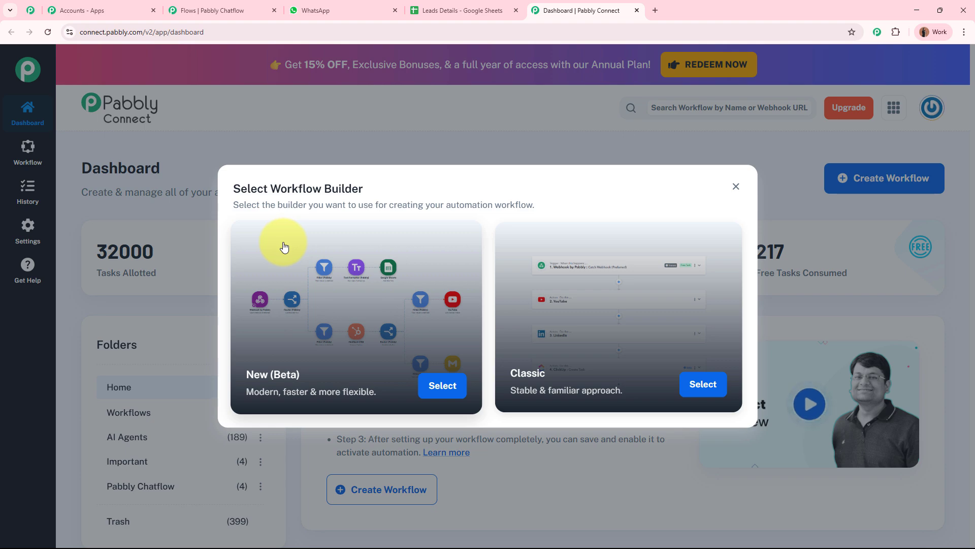
pyautogui.click(721, 382)
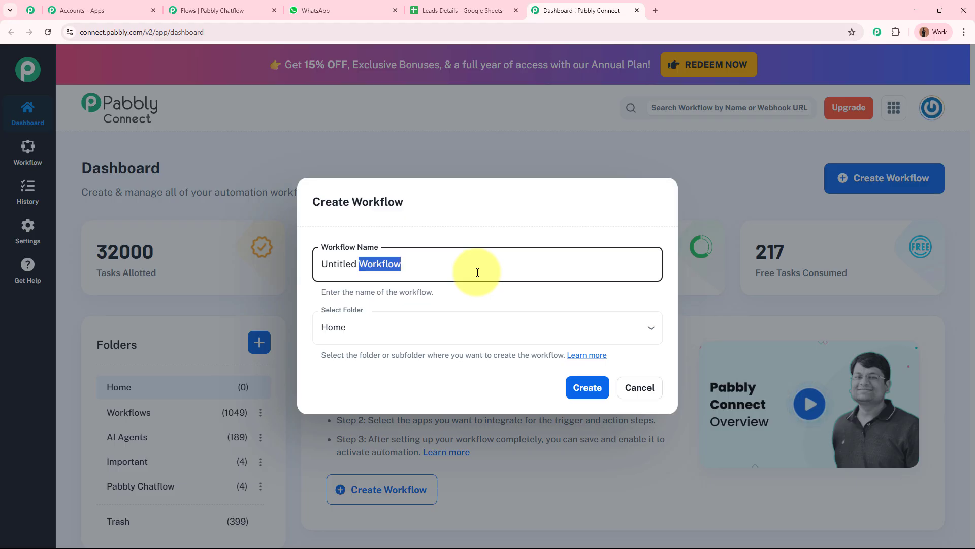
pyautogui.press('BackSpace')
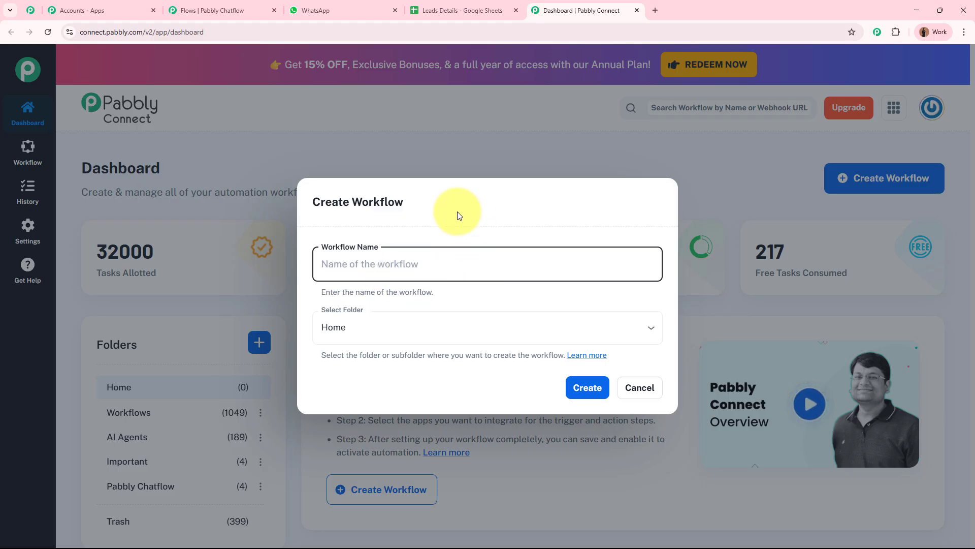
pyautogui.write('W')
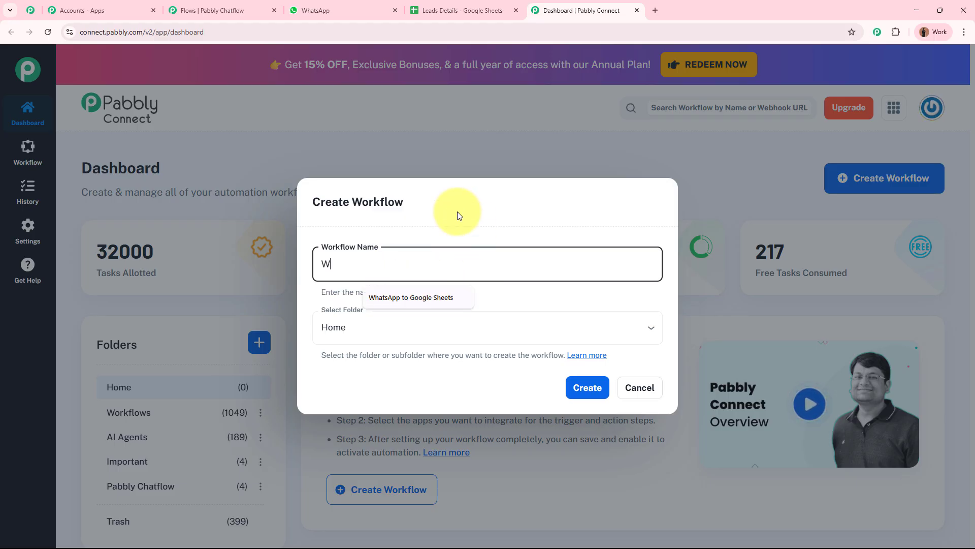
pyautogui.write('hatsApp to Google Sheets')
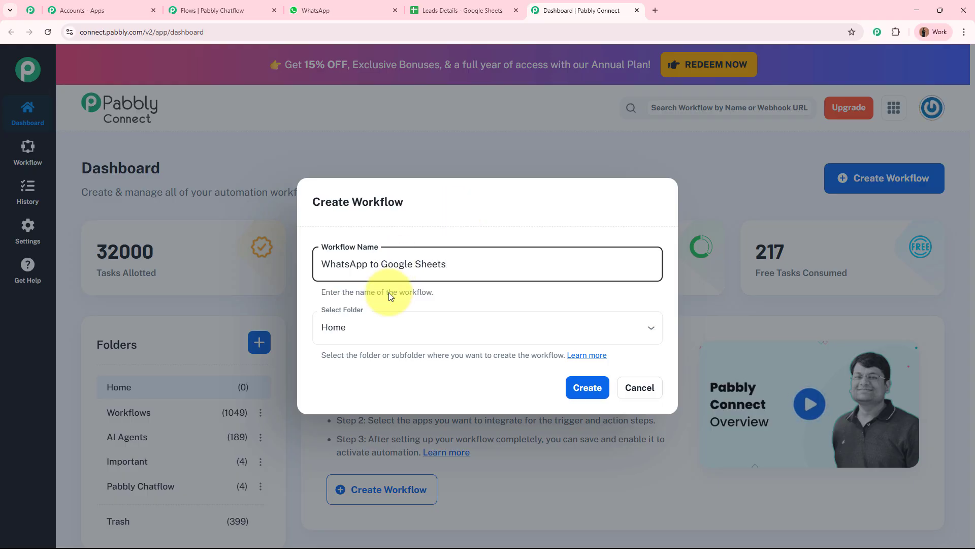
pyautogui.click(381, 320)
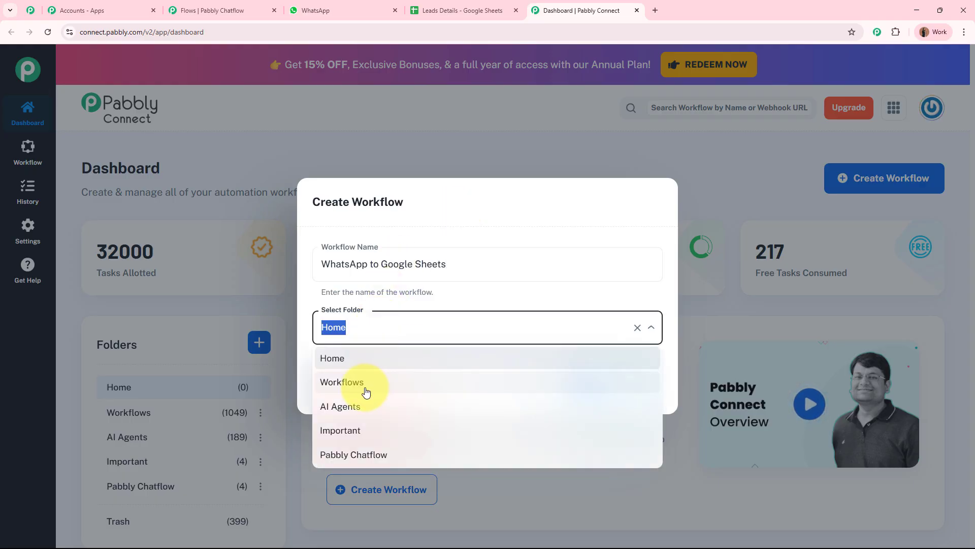
pyautogui.click(366, 389)
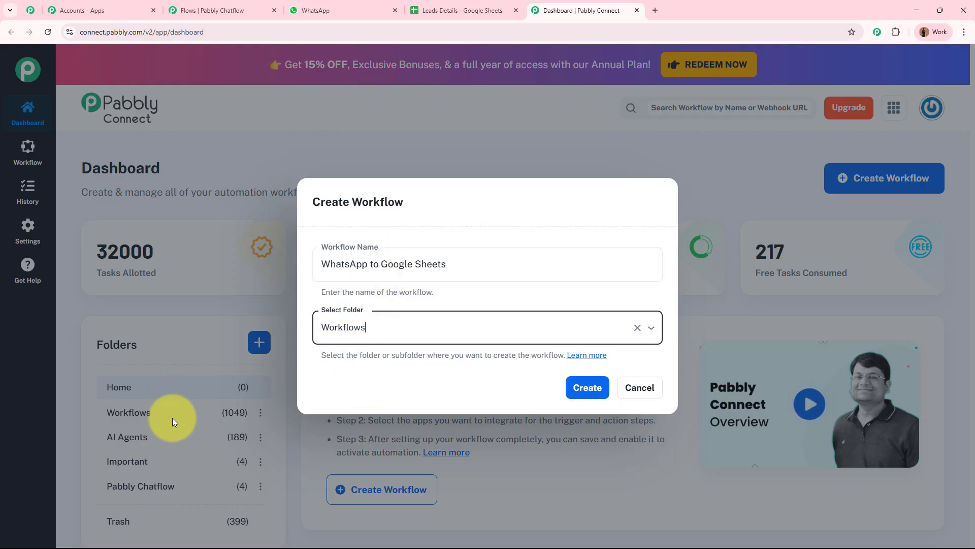
pyautogui.click(585, 397)
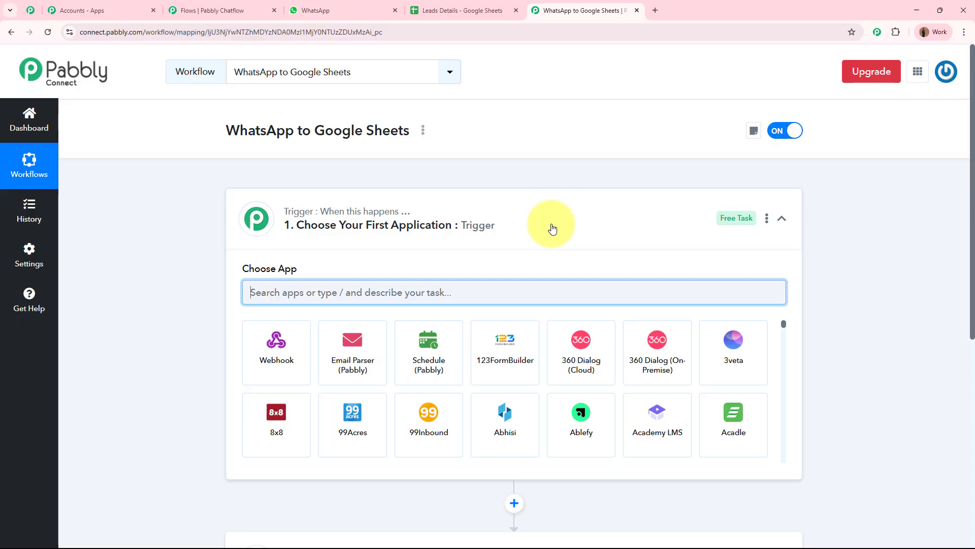
# Step: Search 'Pabb' and choose Pabbly Chatflow as the workflow's trigger app
pyautogui.click(552, 228)
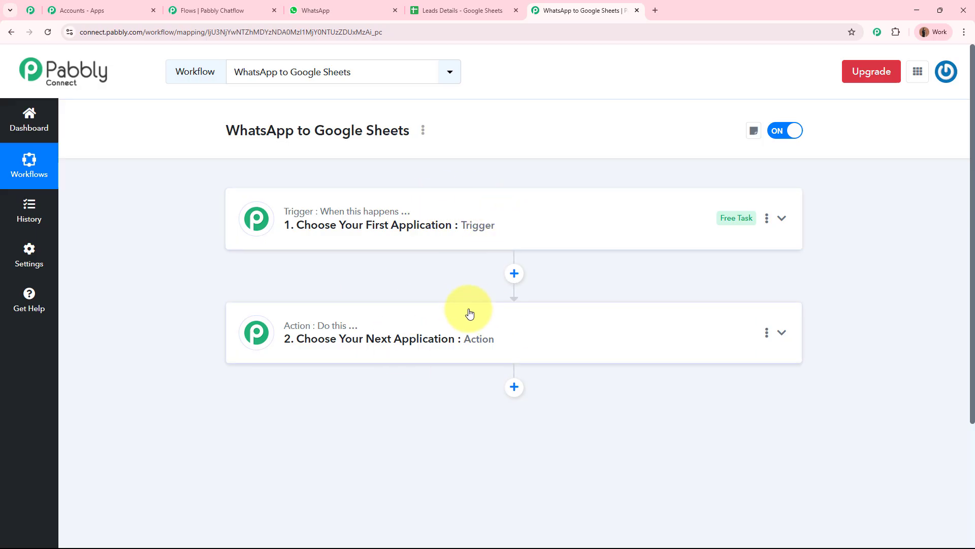
pyautogui.click(573, 218)
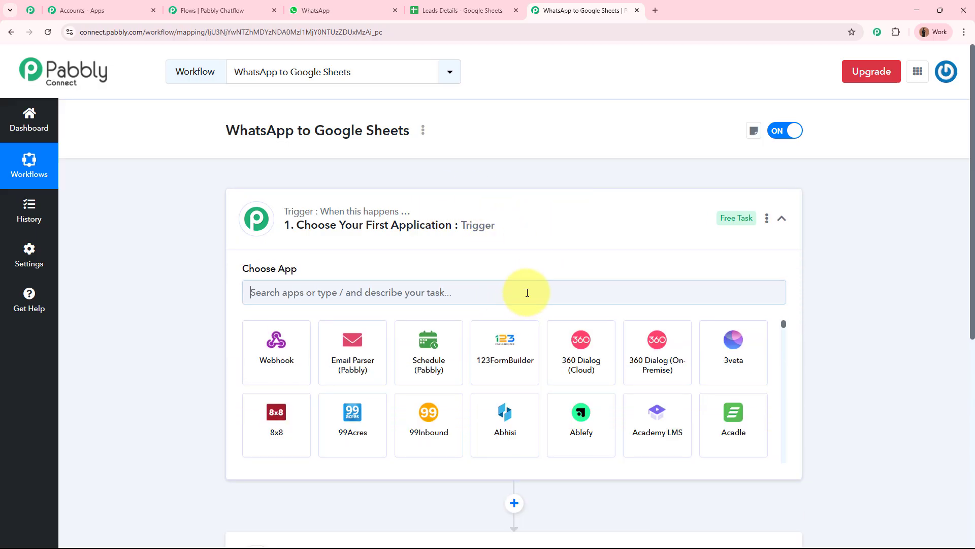
pyautogui.click(526, 292)
pyautogui.write('Pabbly')
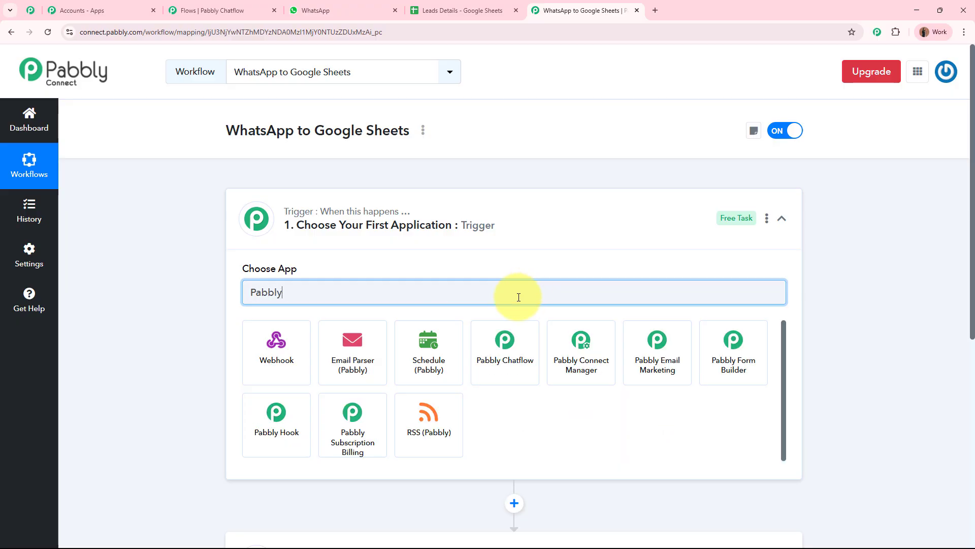
pyautogui.click(508, 358)
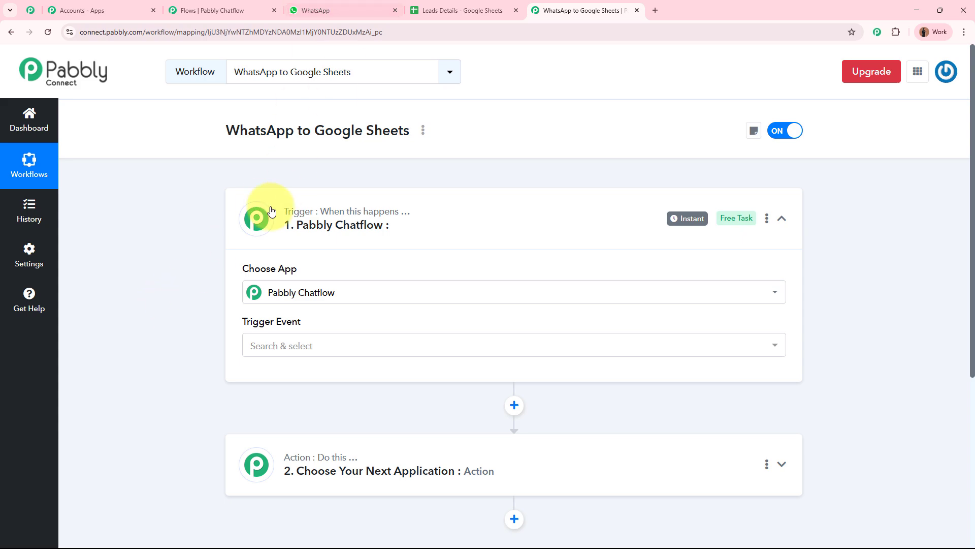
# Step: Set the Pabbly Chatflow trigger event to New Message Received
pyautogui.click(335, 11)
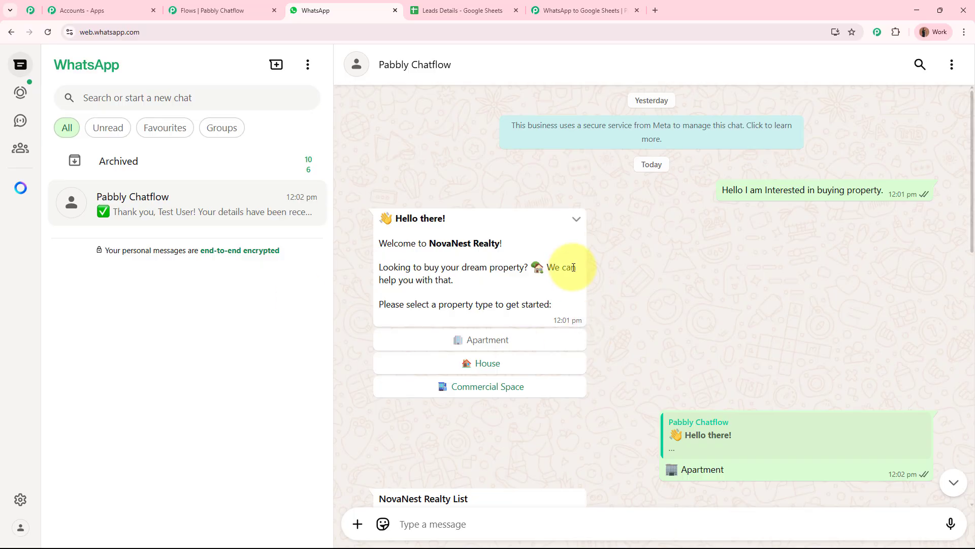
pyautogui.click(550, 6)
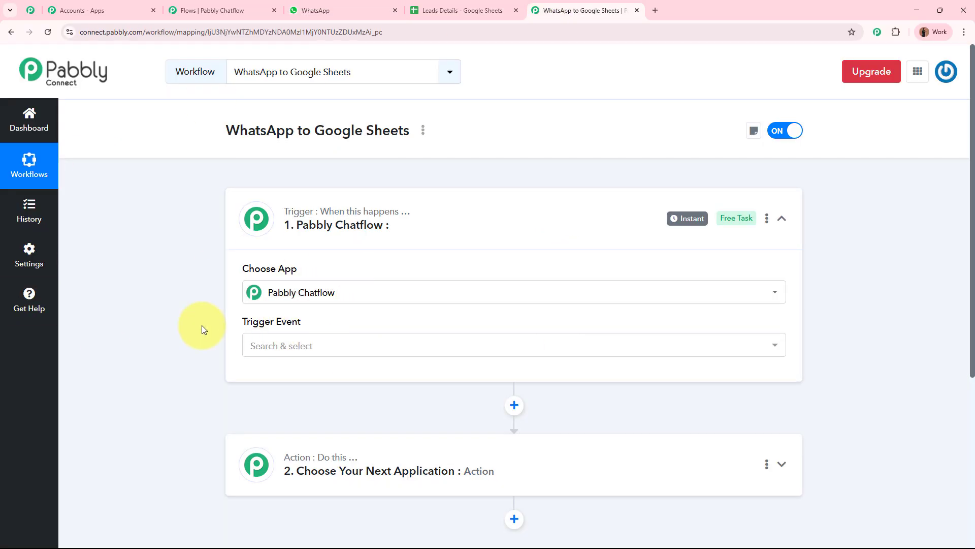
pyautogui.click(300, 349)
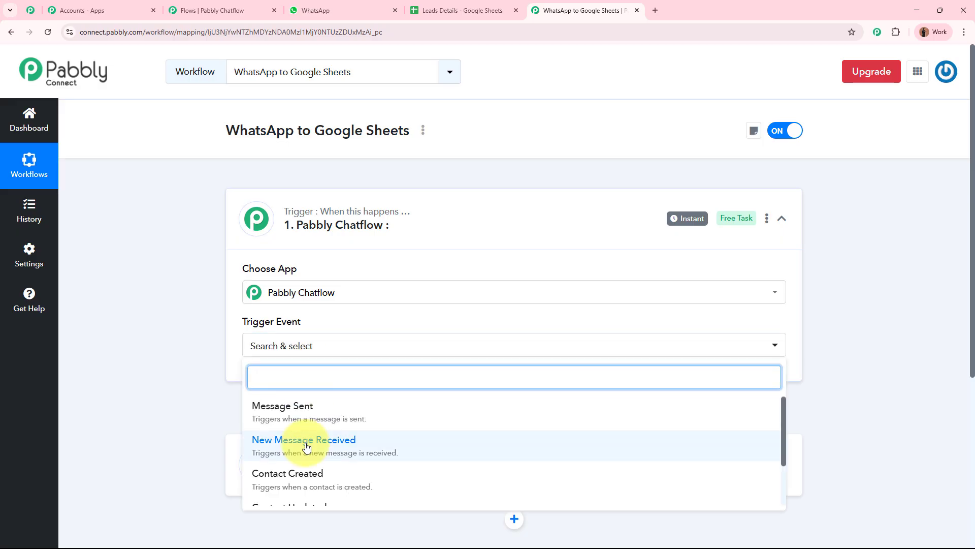
pyautogui.click(283, 442)
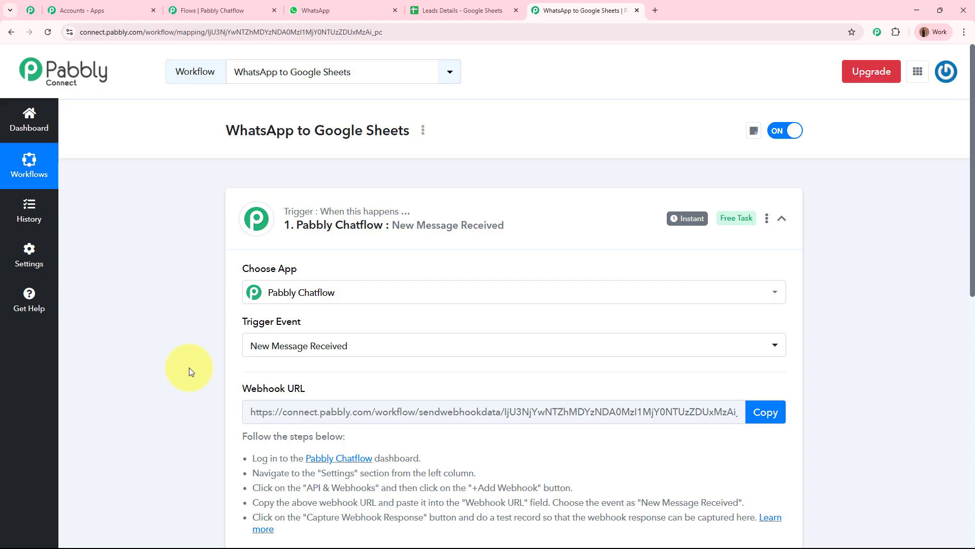
# Step: Copy the trigger's webhook URL and go back to the Chatflow flow editor
pyautogui.scroll(-2, 189, 367)
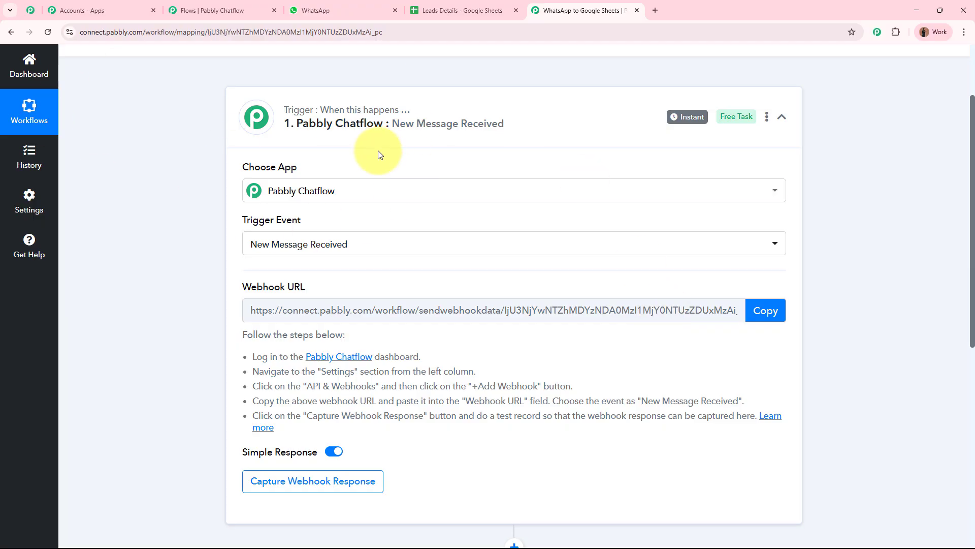
pyautogui.moveTo(243, 333); pyautogui.dragTo(443, 414)
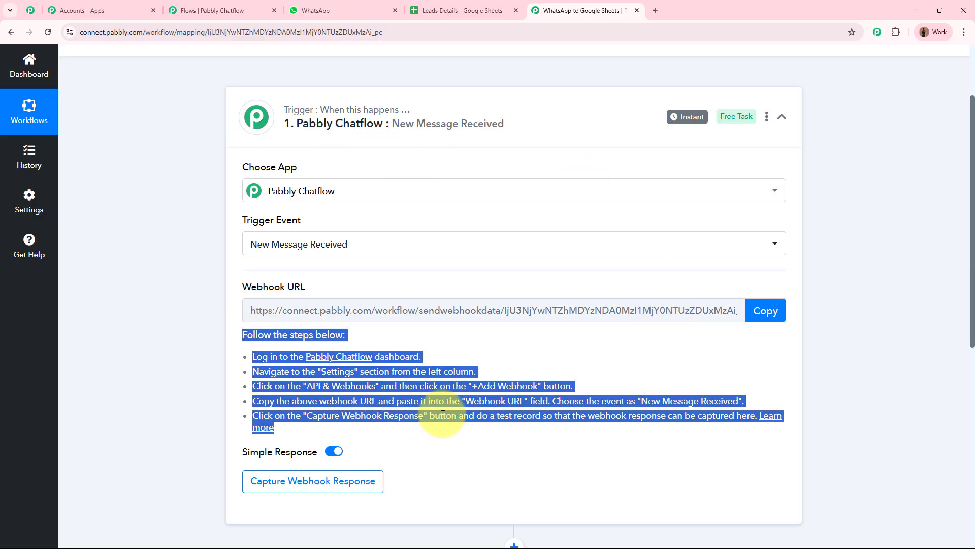
pyautogui.click(443, 414)
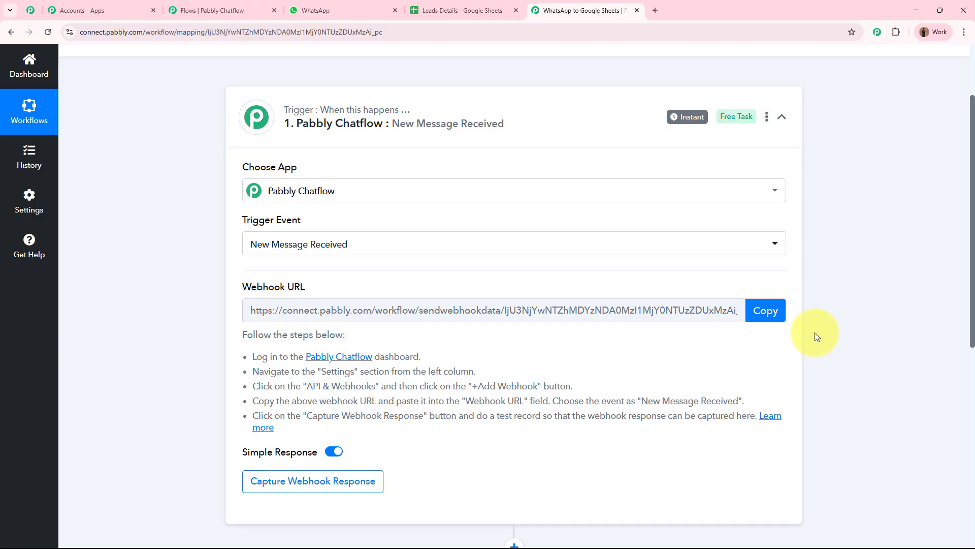
pyautogui.click(781, 315)
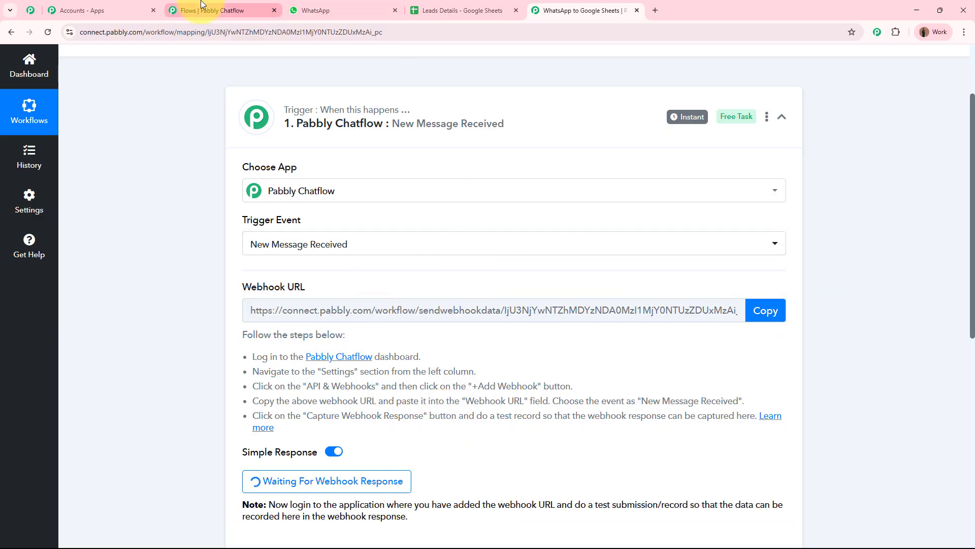
pyautogui.click(193, 11)
# Step: Add an API Request step beside the contact-number question and connect them
pyautogui.click(802, 412)
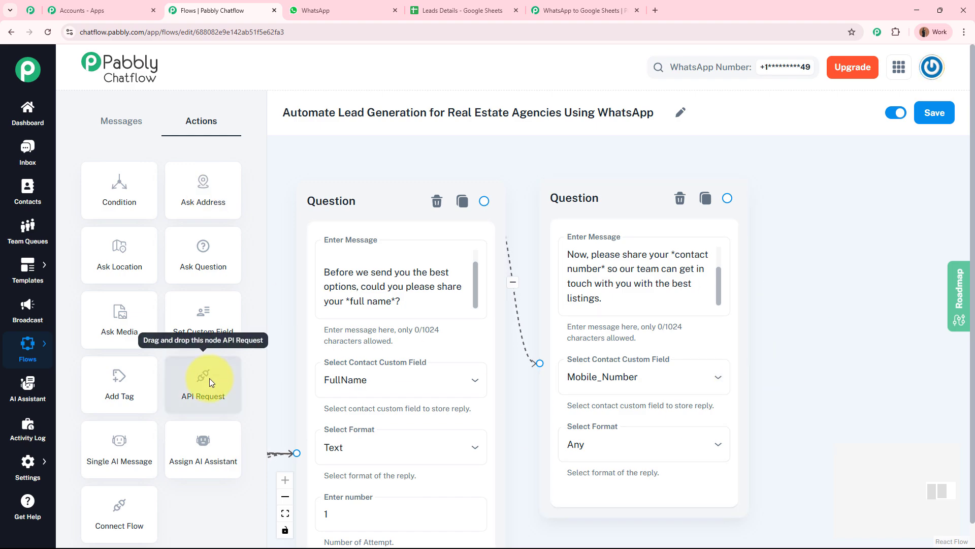
pyautogui.moveTo(202, 388); pyautogui.dragTo(818, 315)
pyautogui.moveTo(818, 247); pyautogui.dragTo(599, 211)
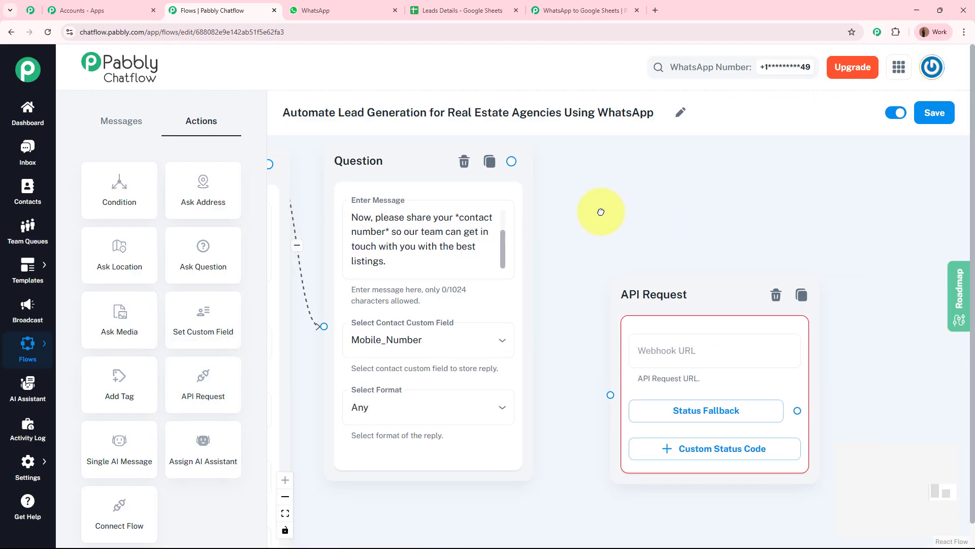
pyautogui.moveTo(632, 296); pyautogui.dragTo(644, 202)
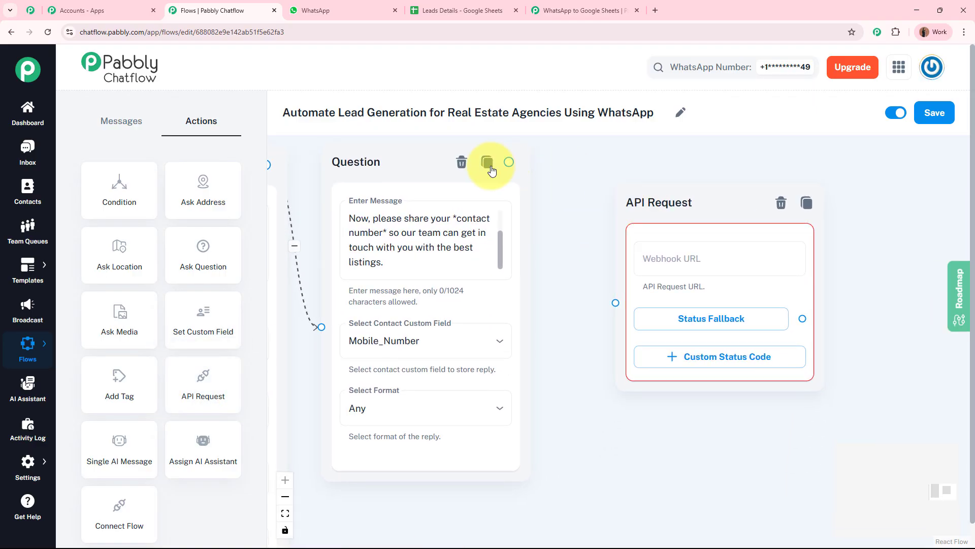
pyautogui.moveTo(510, 161); pyautogui.dragTo(616, 304)
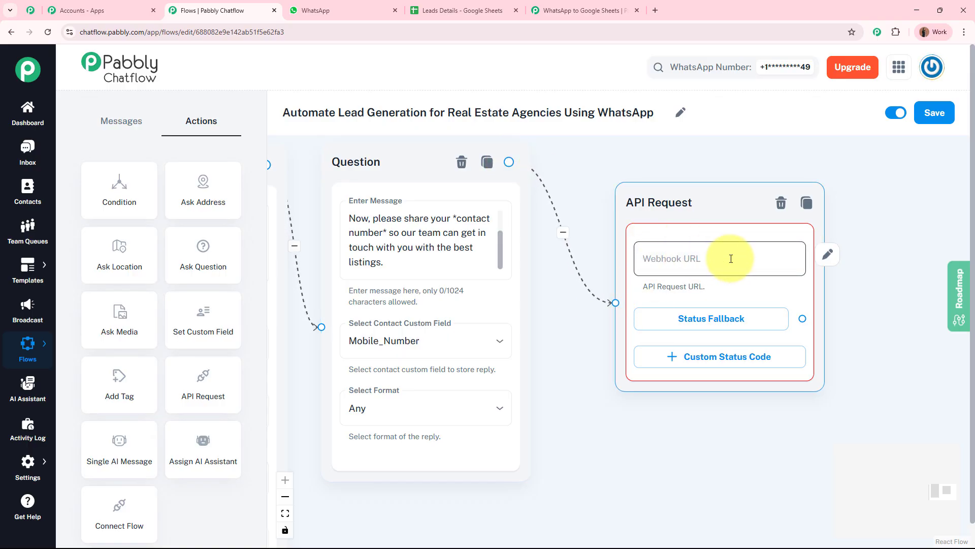
# Step: Set the API Request method to POST and paste the Pabbly Connect webhook URL
pyautogui.click(826, 256)
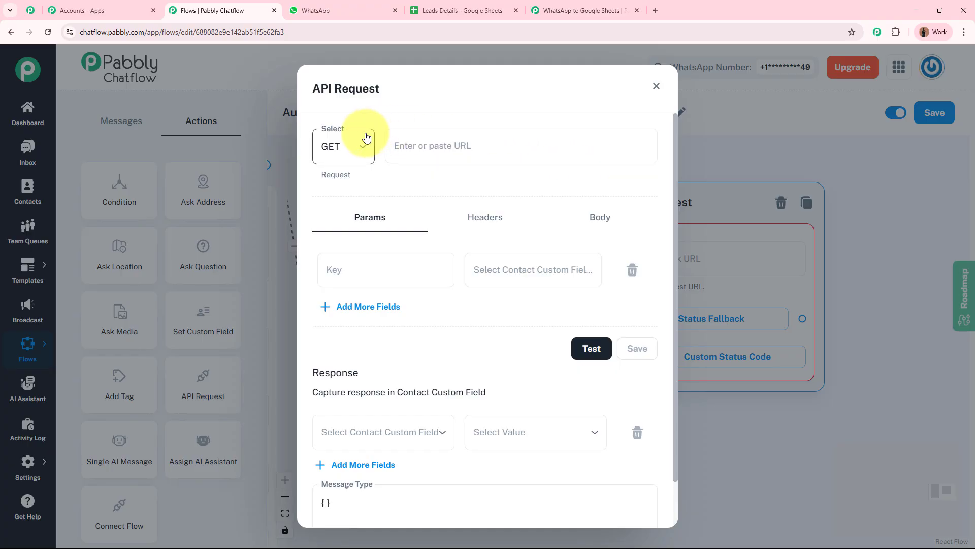
pyautogui.click(358, 155)
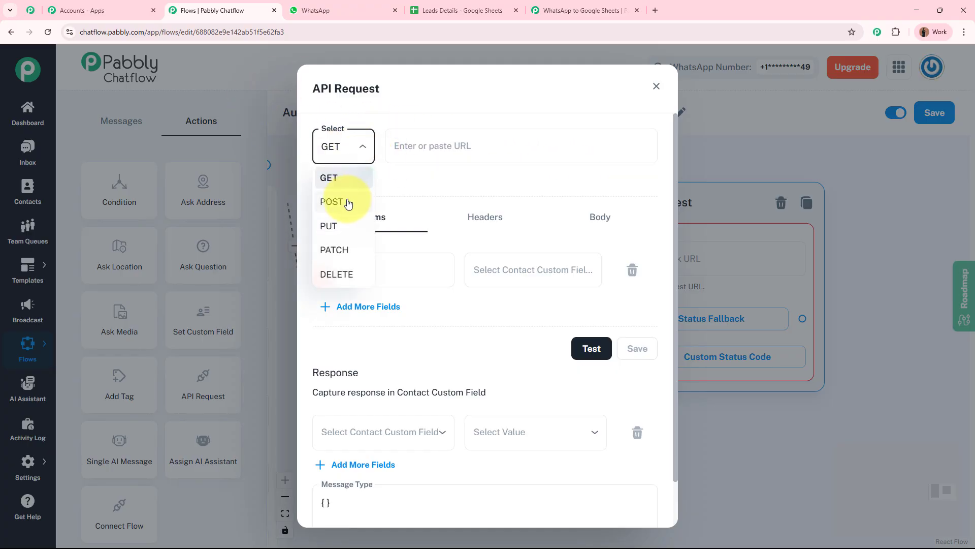
pyautogui.click(348, 201)
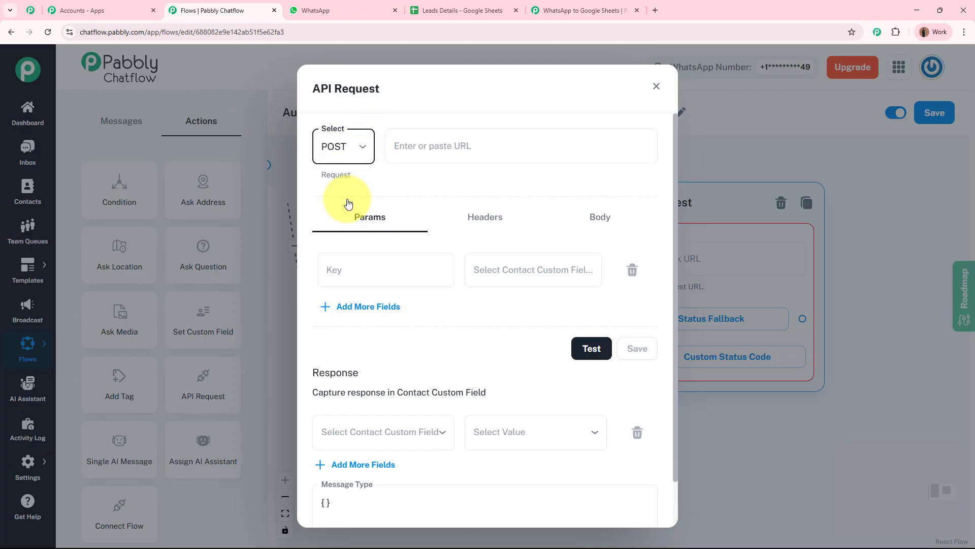
pyautogui.click(574, 10)
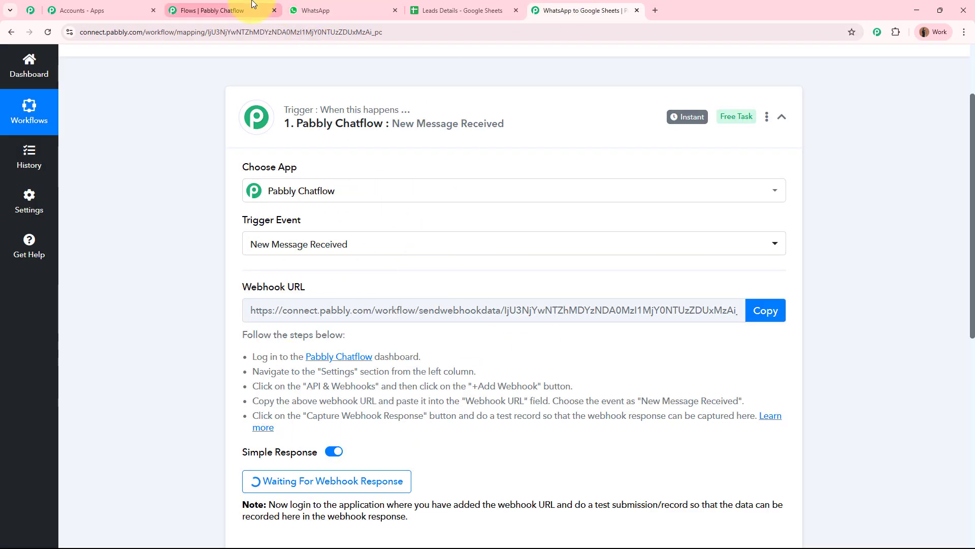
pyautogui.click(218, 10)
pyautogui.click(450, 141)
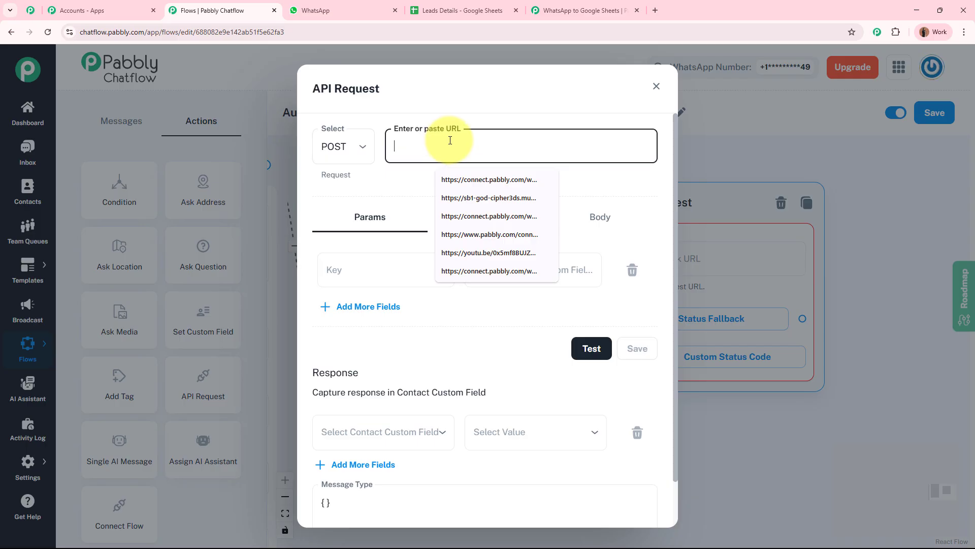
pyautogui.hotkey('ctrl', 'v')
pyautogui.click(487, 186)
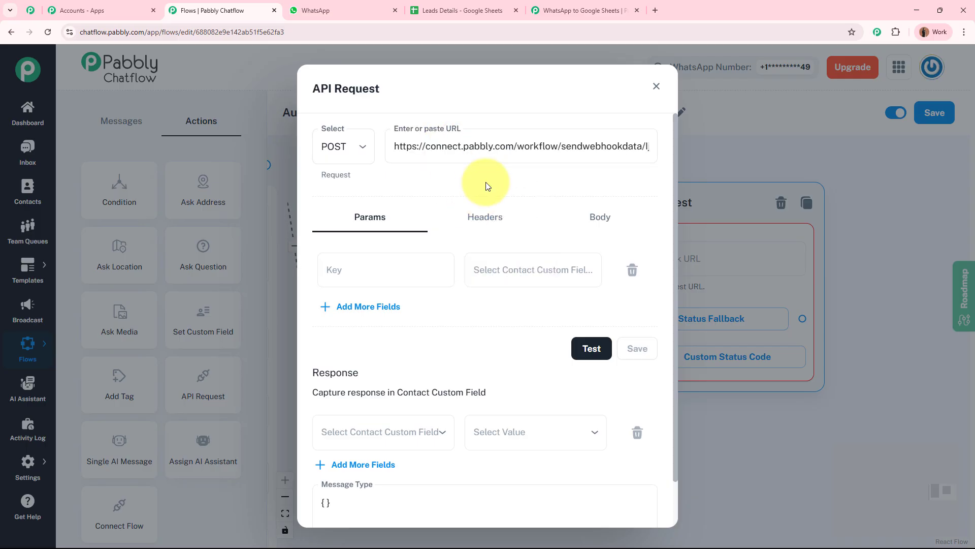
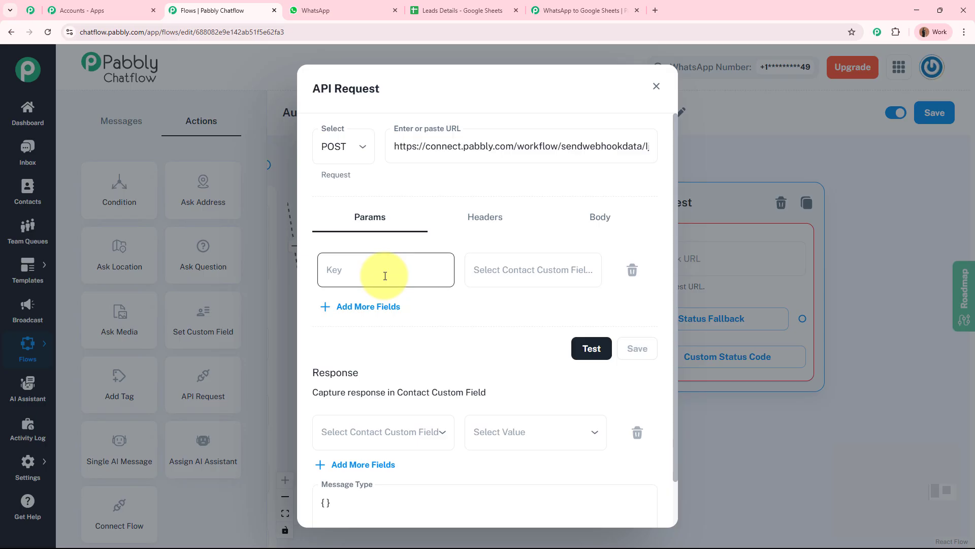
# Step: Map the first API Request param value to $FullName and start its FullName key
pyautogui.click(571, 270)
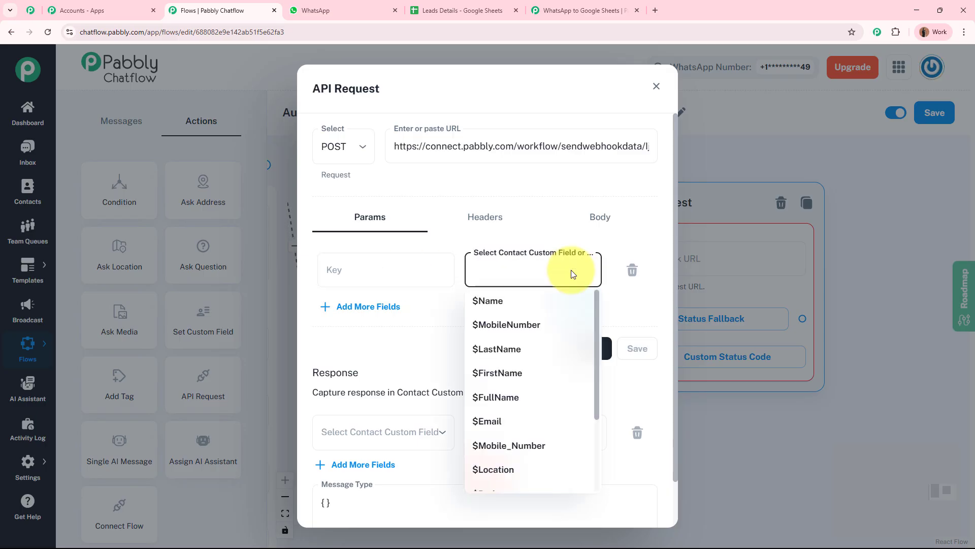
pyautogui.click(525, 399)
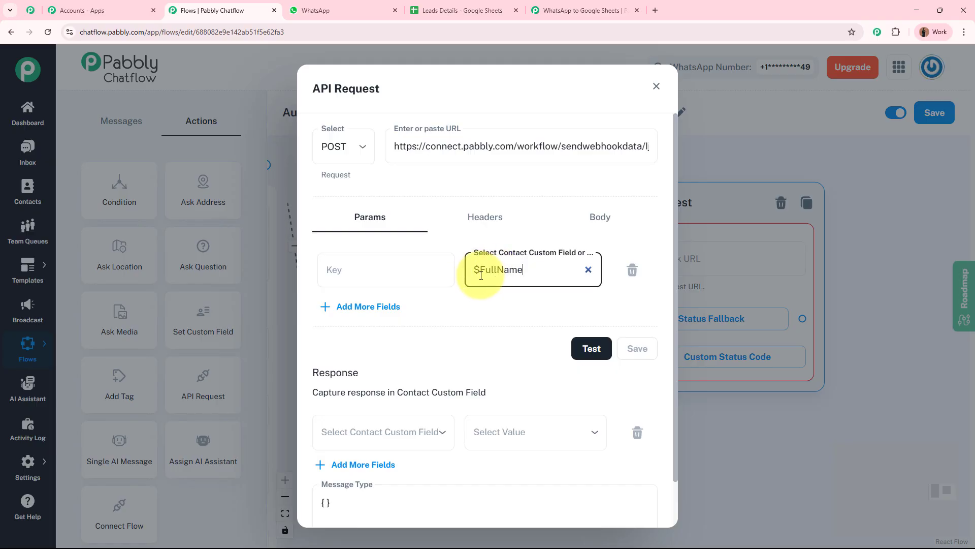
pyautogui.moveTo(481, 275); pyautogui.dragTo(547, 275)
pyautogui.click(370, 269)
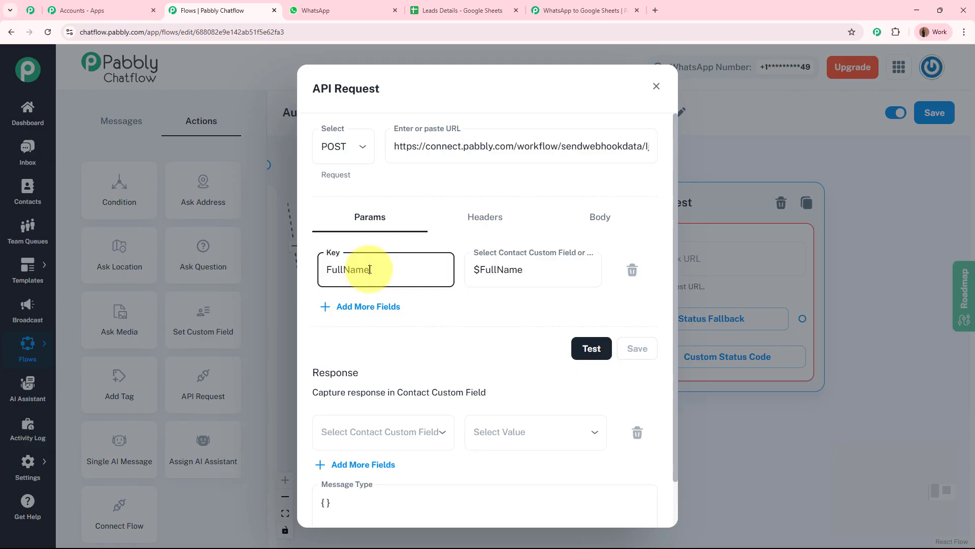
# Step: Add a second param row with key Mobile_Number mapped to $Mobile_Number
pyautogui.click(361, 307)
pyautogui.click(517, 312)
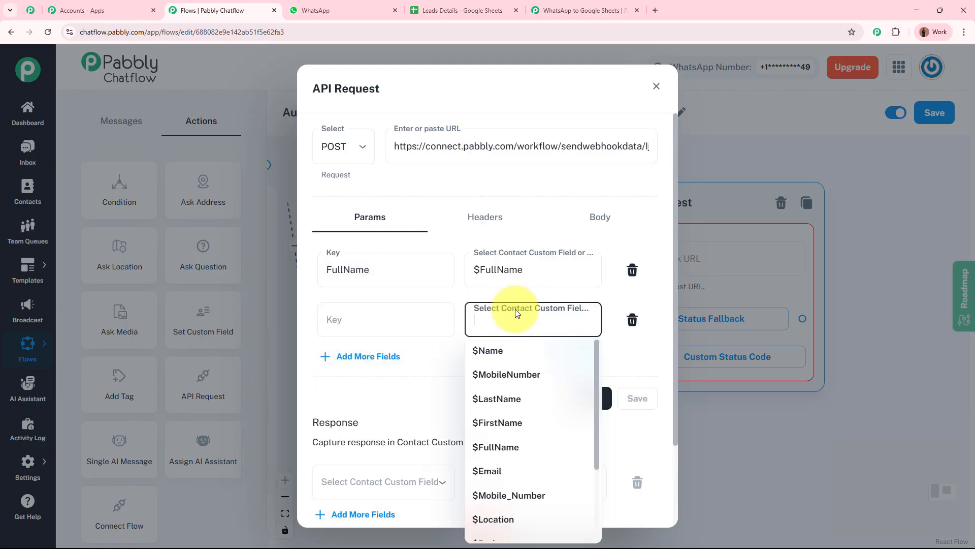
pyautogui.click(512, 495)
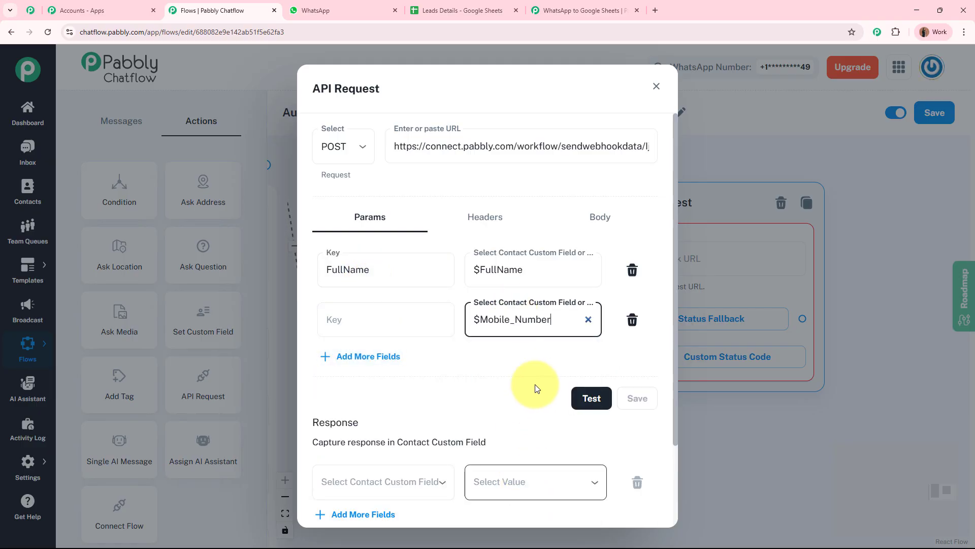
pyautogui.moveTo(481, 319); pyautogui.dragTo(557, 318)
pyautogui.hotkey('ctrl', 'c')
pyautogui.click(414, 322)
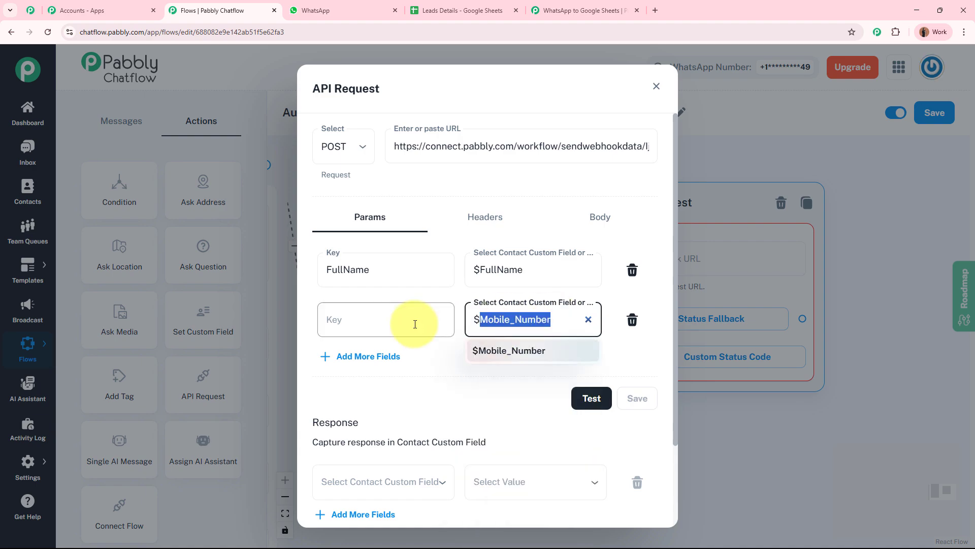
pyautogui.hotkey('ctrl', 'v')
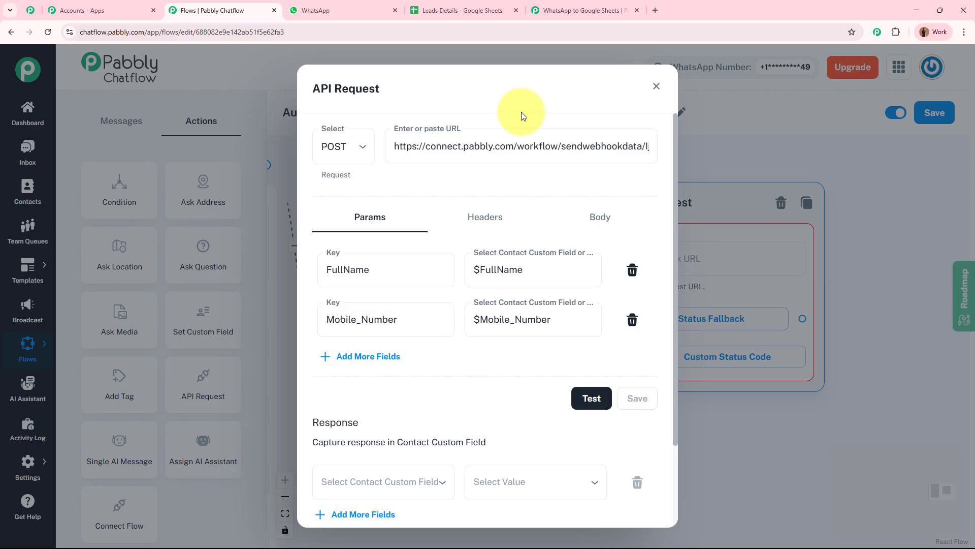
# Step: Test the API request to get Status 200, then view the captured response in Pabbly Connect
pyautogui.click(584, 400)
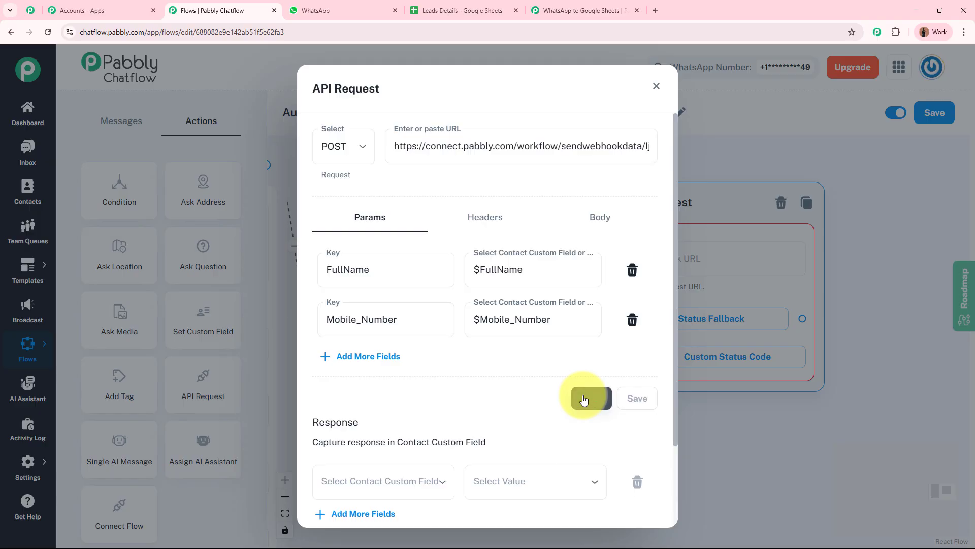
pyautogui.moveTo(619, 420); pyautogui.dragTo(653, 421)
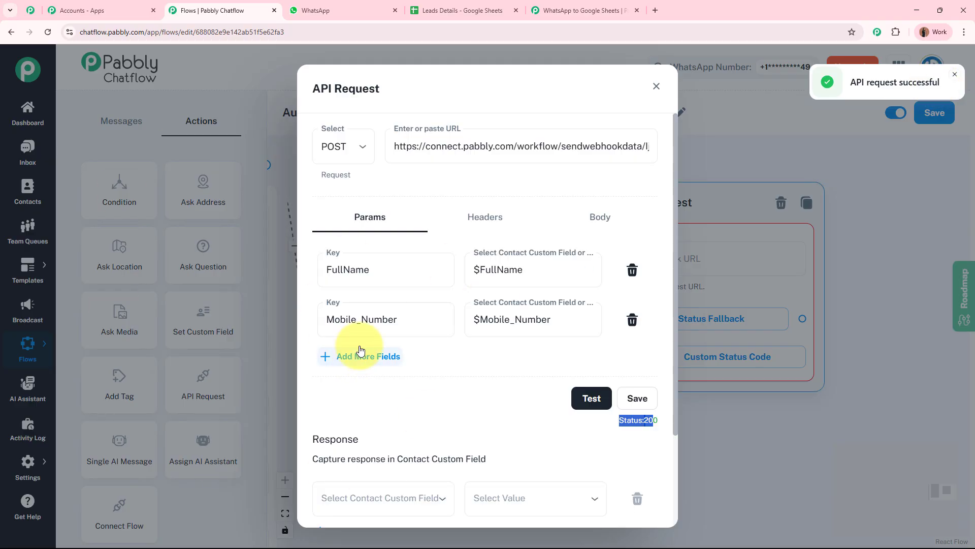
pyautogui.click(601, 5)
pyautogui.scroll(-5, 136, 378)
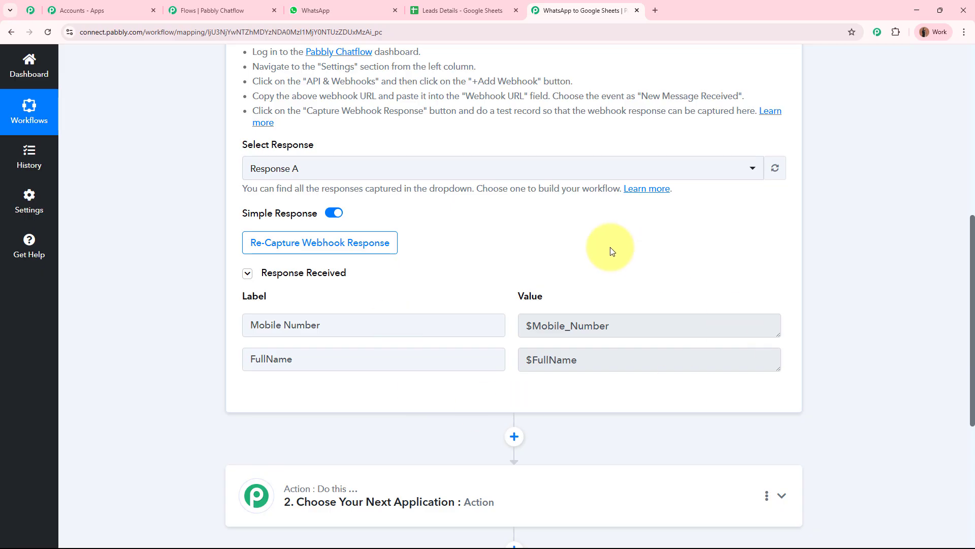
# Step: Review the captured Mobile Number and FullName labels and values in the trigger response
pyautogui.tripleClick(337, 324)
pyautogui.tripleClick(588, 322)
pyautogui.tripleClick(274, 355)
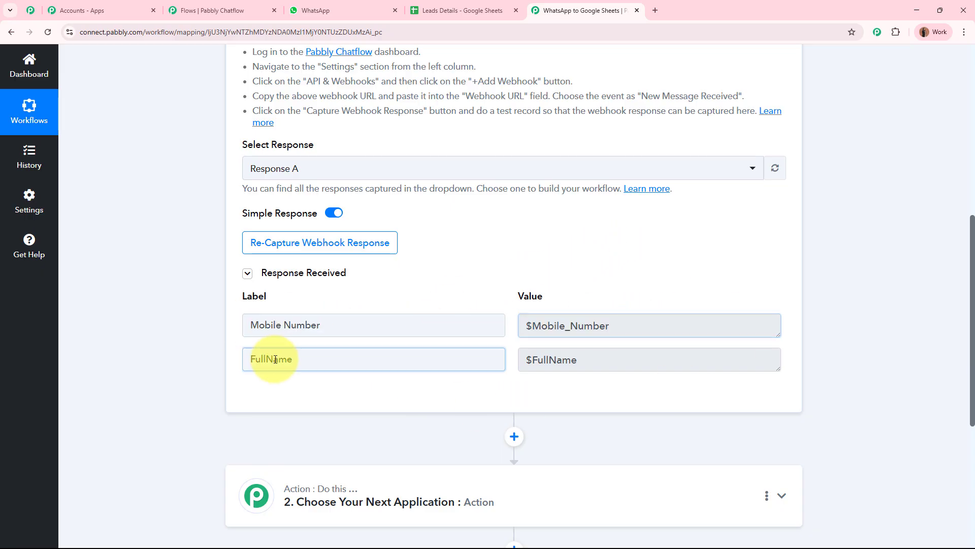
pyautogui.tripleClick(631, 363)
pyautogui.click(862, 348)
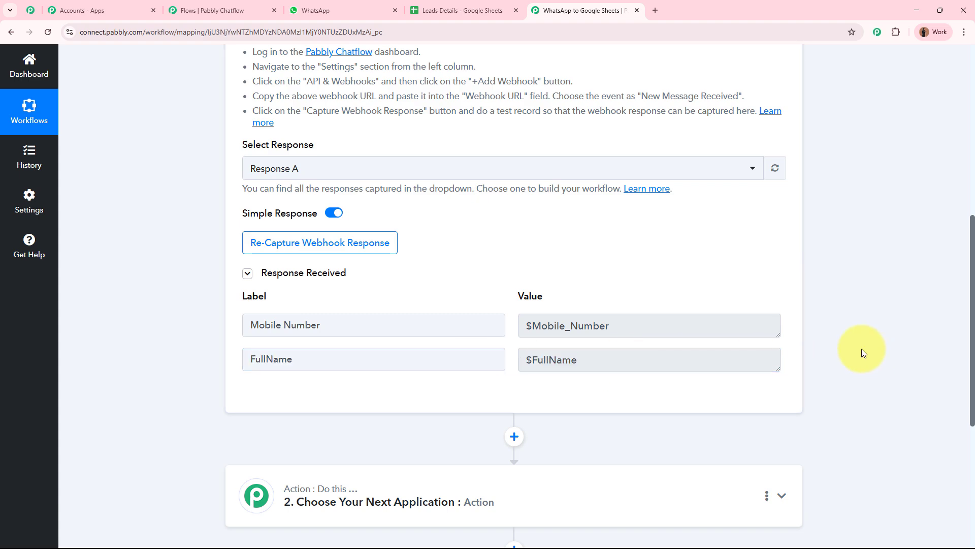
pyautogui.scroll(8, 860, 352)
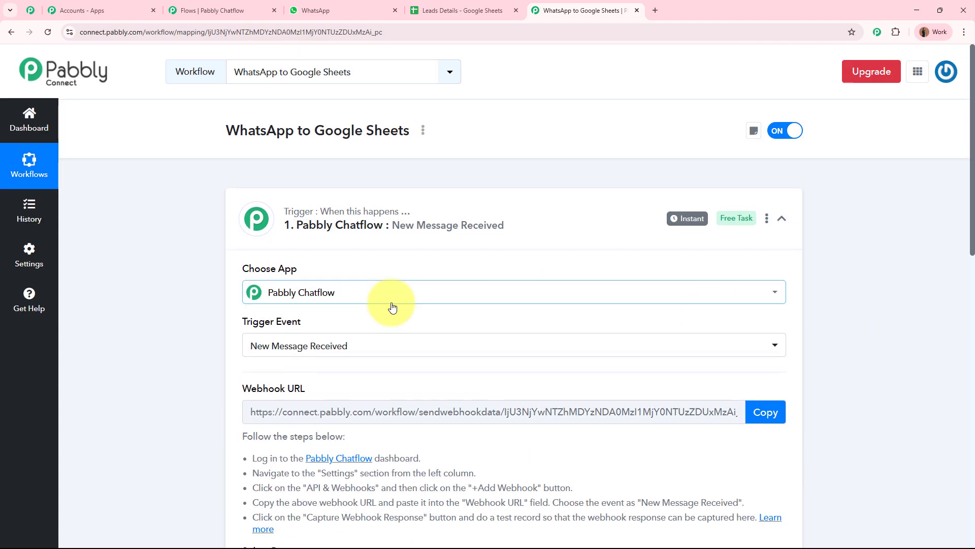
# Step: Collapse the Pabbly Connect trigger step and save the API Request settings in Chatflow
pyautogui.click(571, 235)
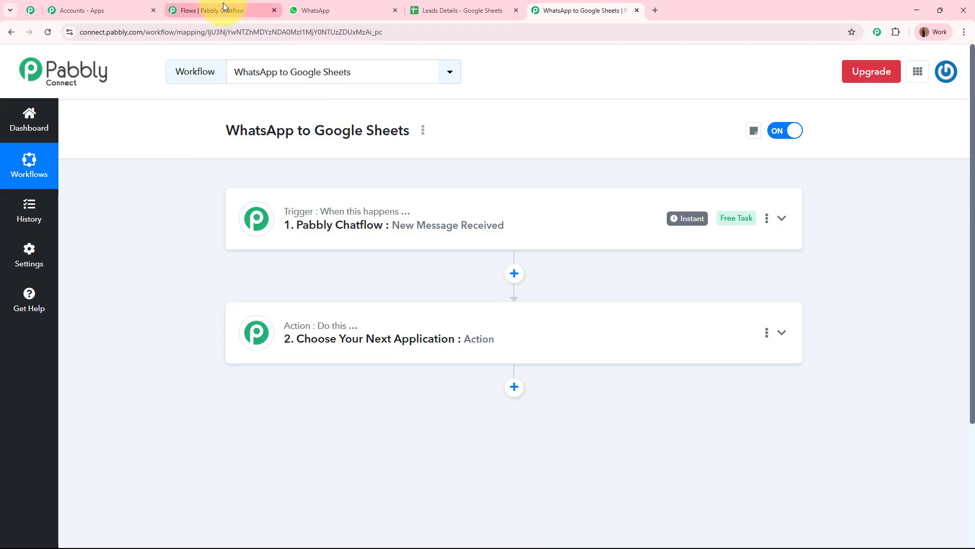
pyautogui.click(206, 10)
pyautogui.click(629, 403)
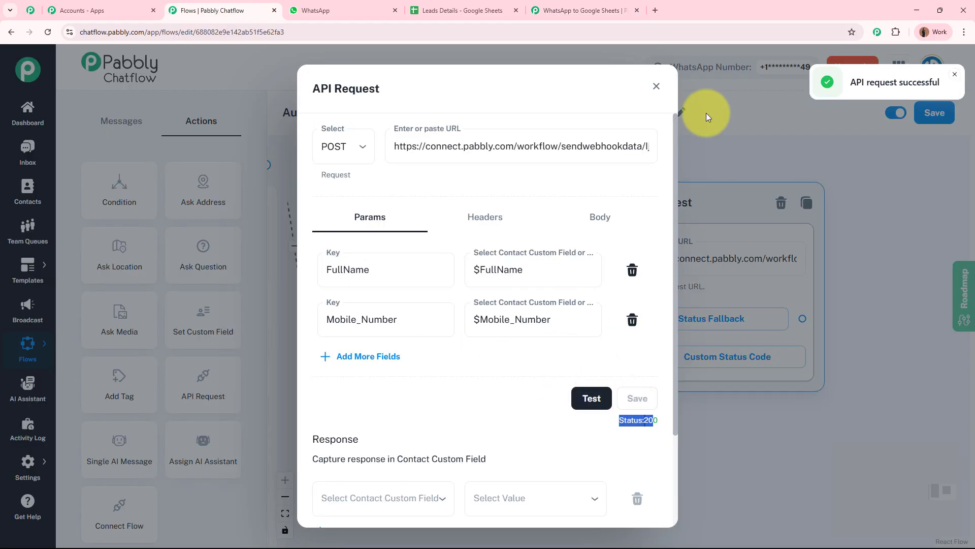
# Step: Close the API Request dialog and drop an Add Tag step beside the API Request card
pyautogui.click(657, 87)
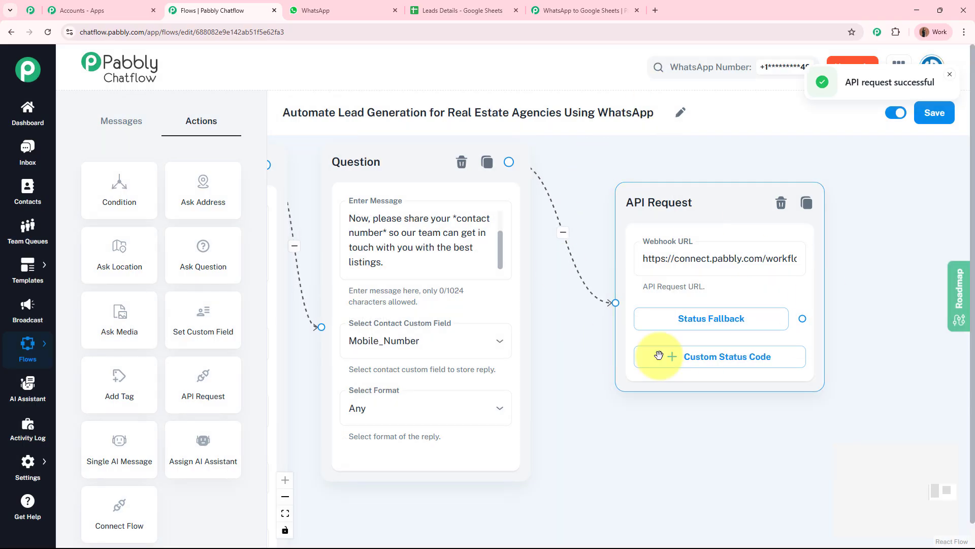
pyautogui.click(595, 182)
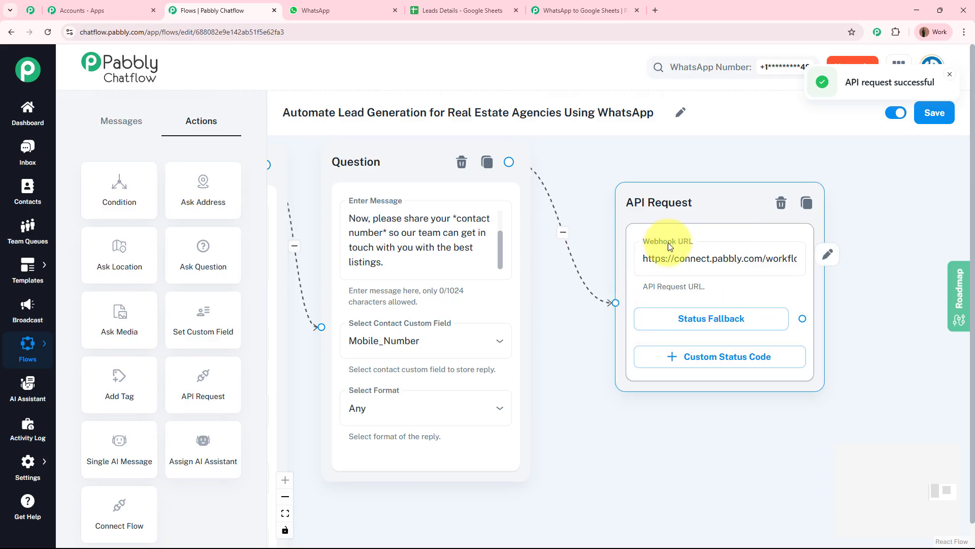
pyautogui.moveTo(577, 364); pyautogui.dragTo(450, 389)
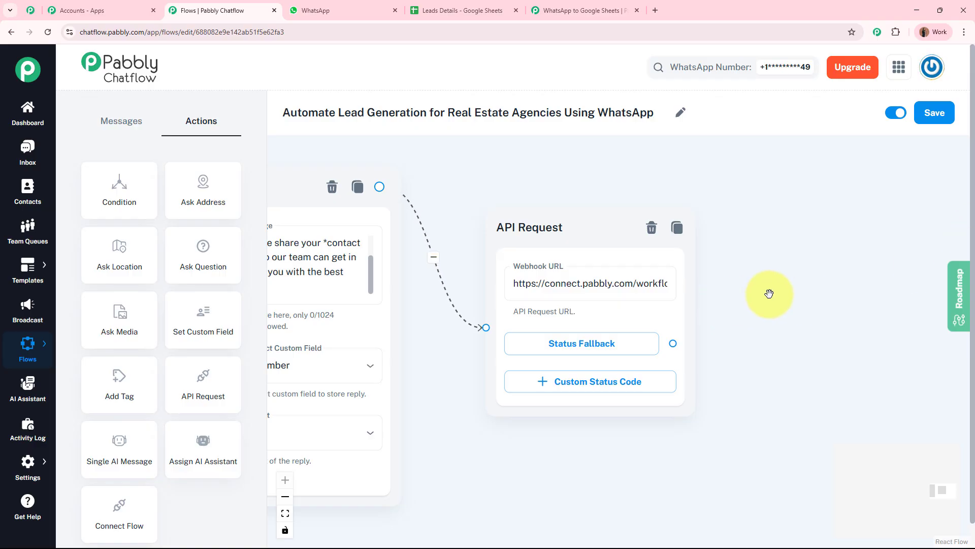
pyautogui.moveTo(769, 294); pyautogui.dragTo(614, 292)
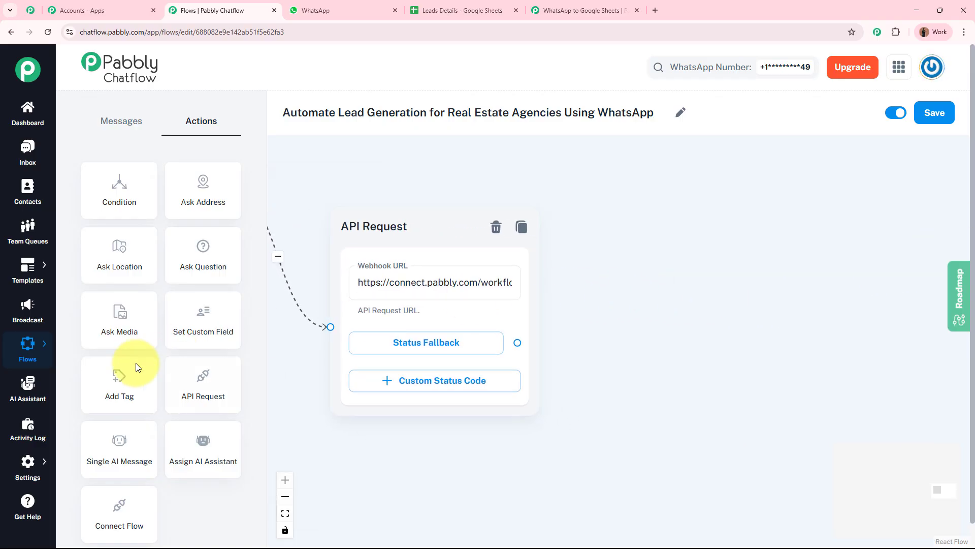
pyautogui.moveTo(121, 376); pyautogui.dragTo(647, 207)
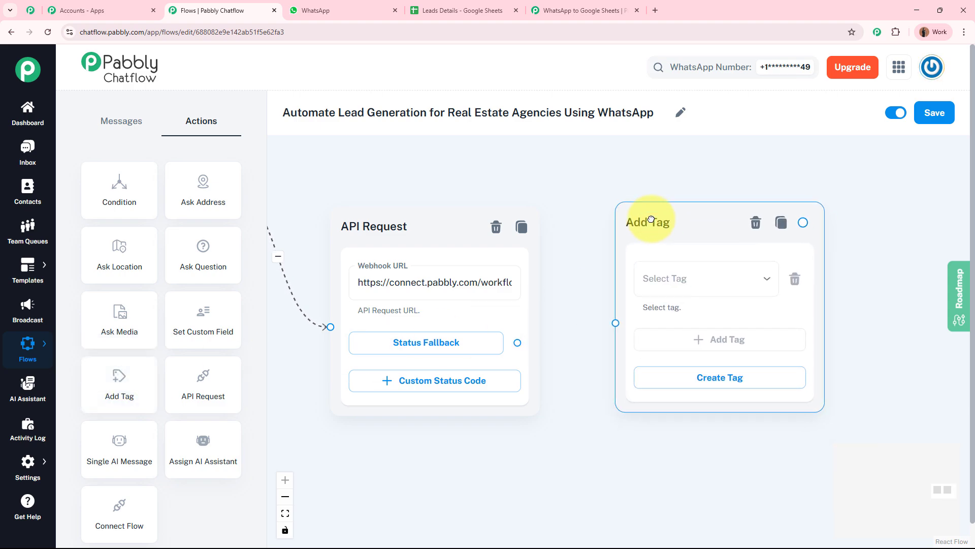
# Step: Connect the API Request's Status Fallback to Add Tag and apply the PropertyLead tag
pyautogui.click(521, 311)
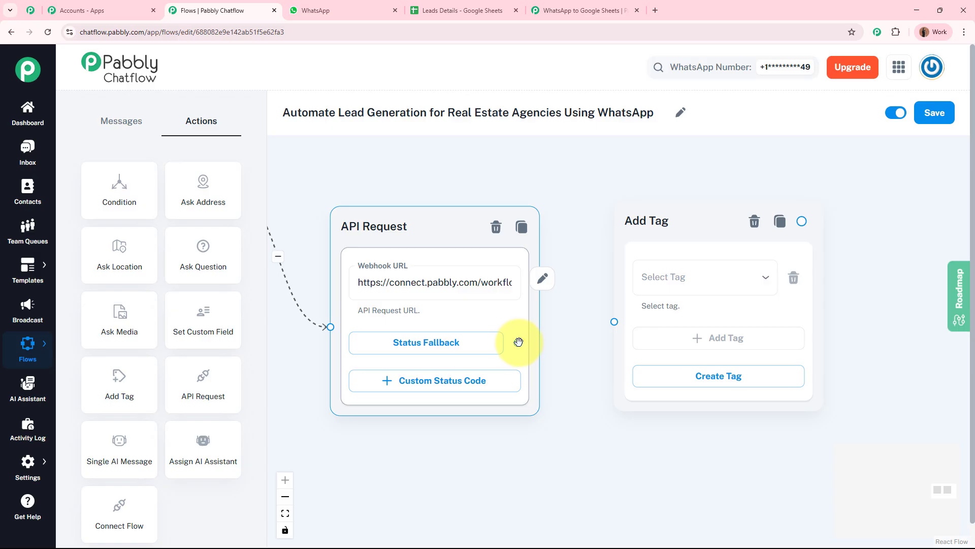
pyautogui.moveTo(519, 342); pyautogui.dragTo(614, 322)
pyautogui.moveTo(577, 285); pyautogui.dragTo(433, 276)
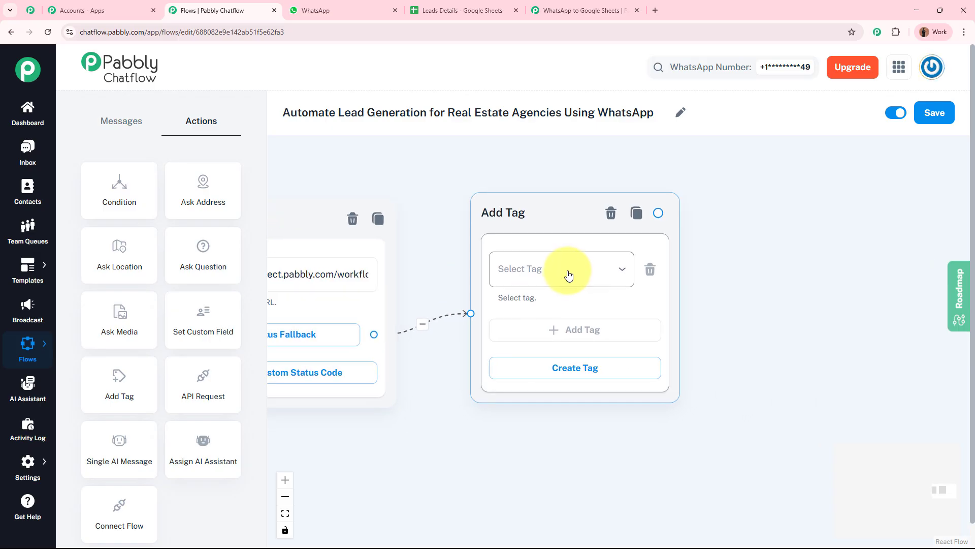
pyautogui.click(569, 275)
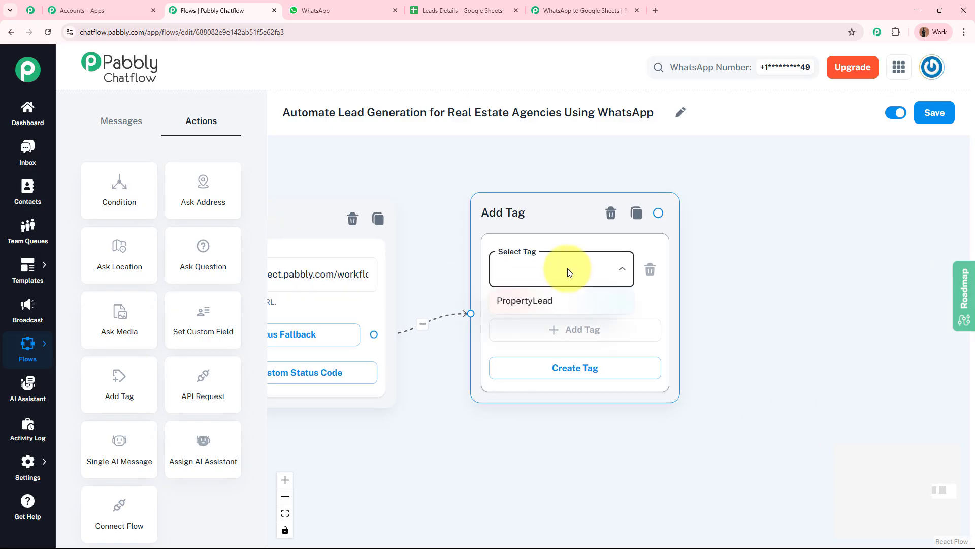
pyautogui.click(558, 305)
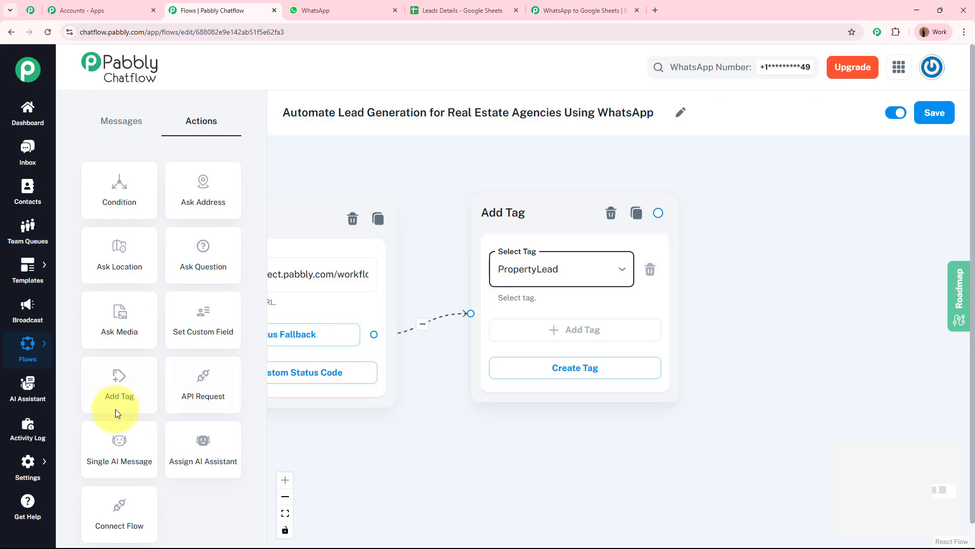
pyautogui.moveTo(26, 459)
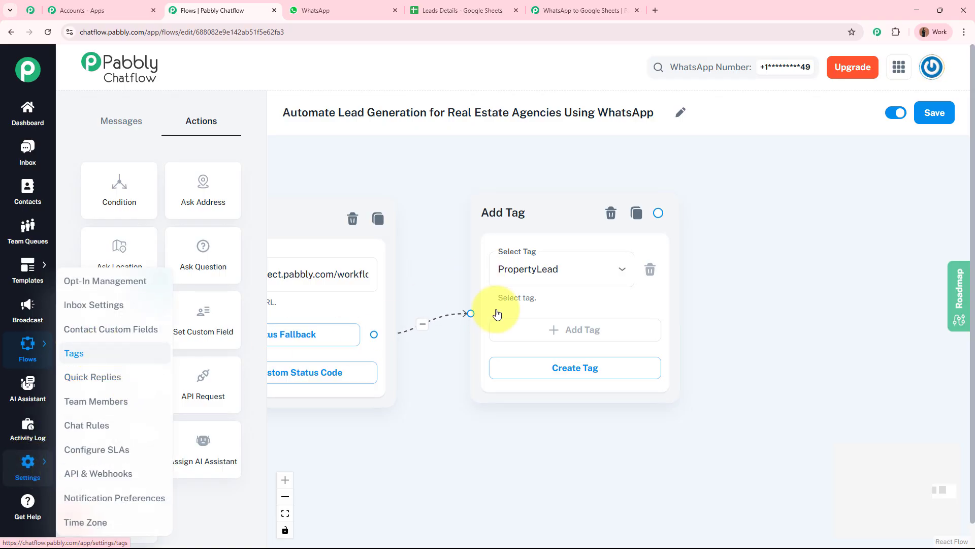
pyautogui.click(598, 272)
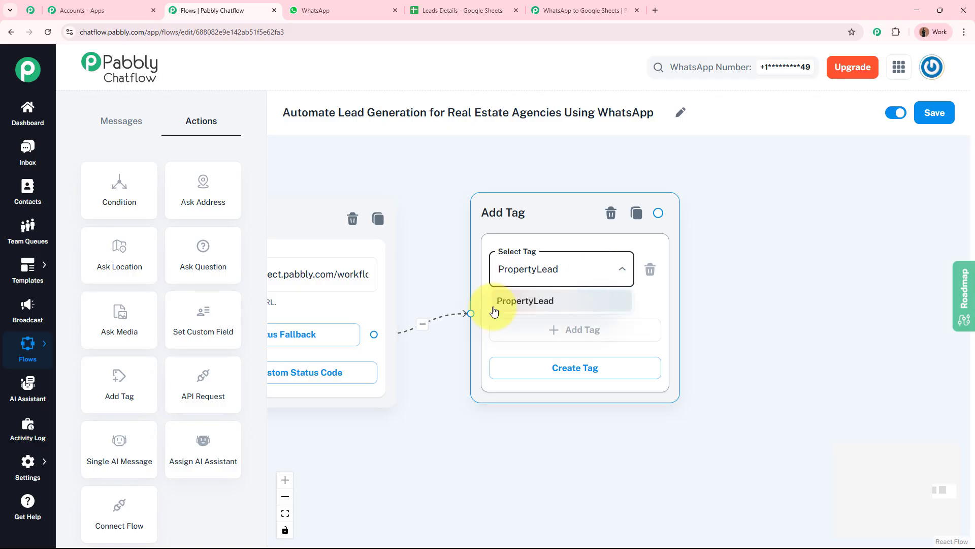
pyautogui.click(764, 350)
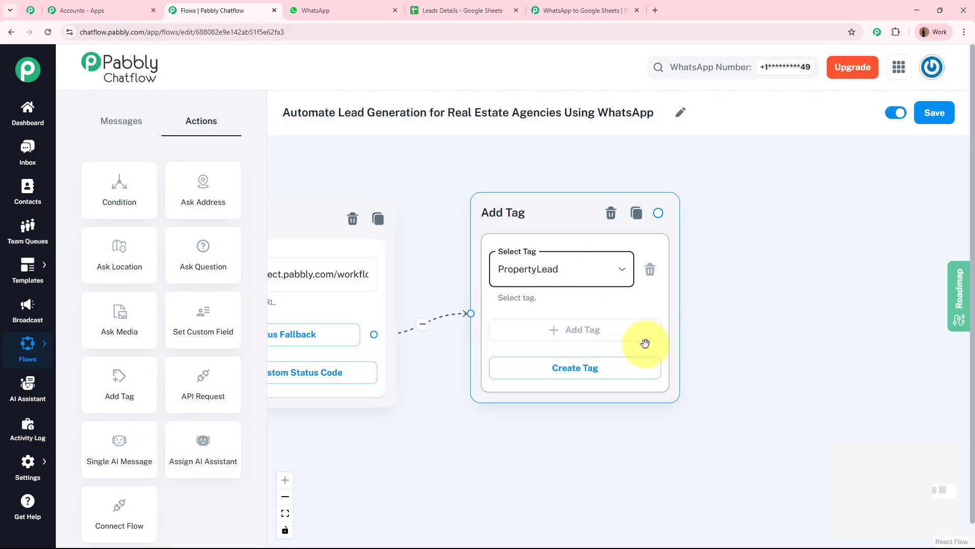
pyautogui.click(767, 339)
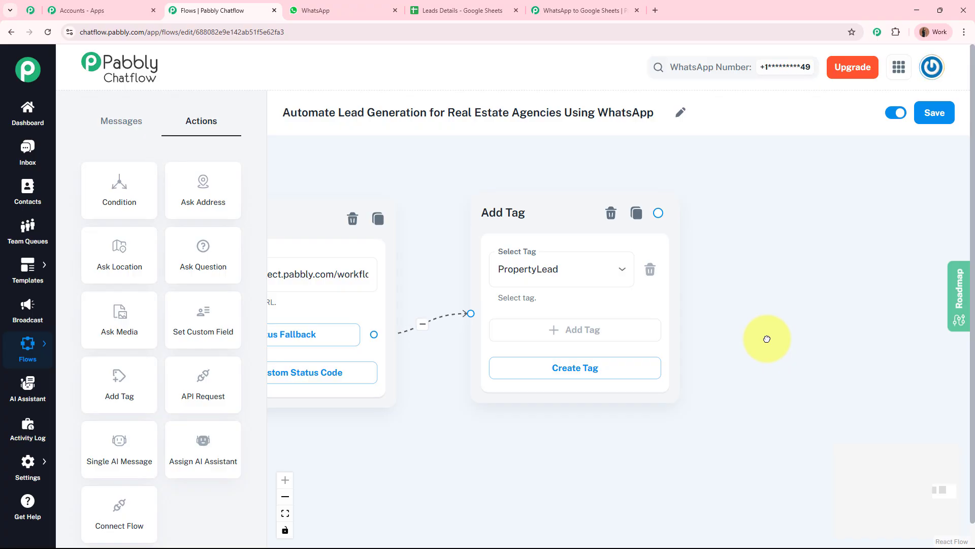
# Step: Copy the final thank-you message from the WhatsApp test chat
pyautogui.click(318, 10)
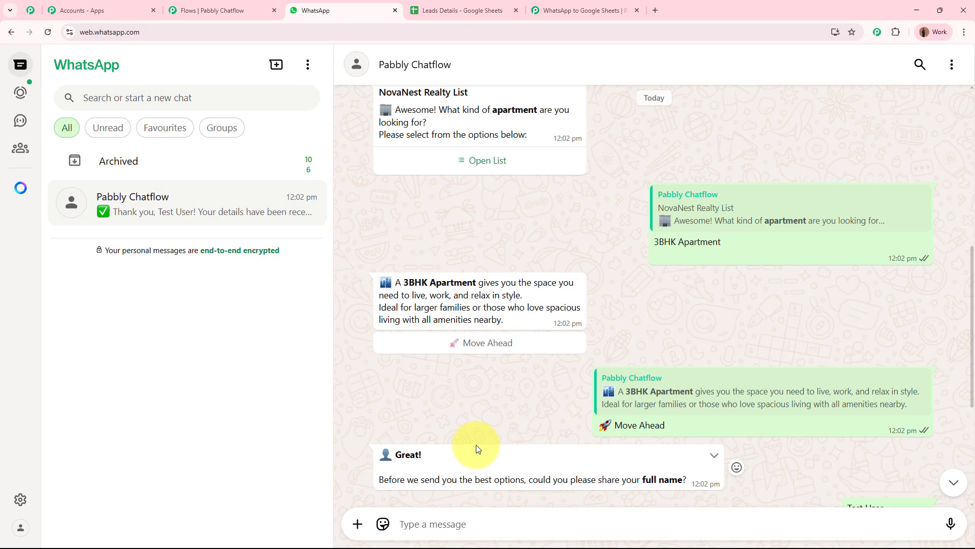
pyautogui.scroll(-5, 477, 449)
pyautogui.moveTo(400, 386); pyautogui.dragTo(535, 501)
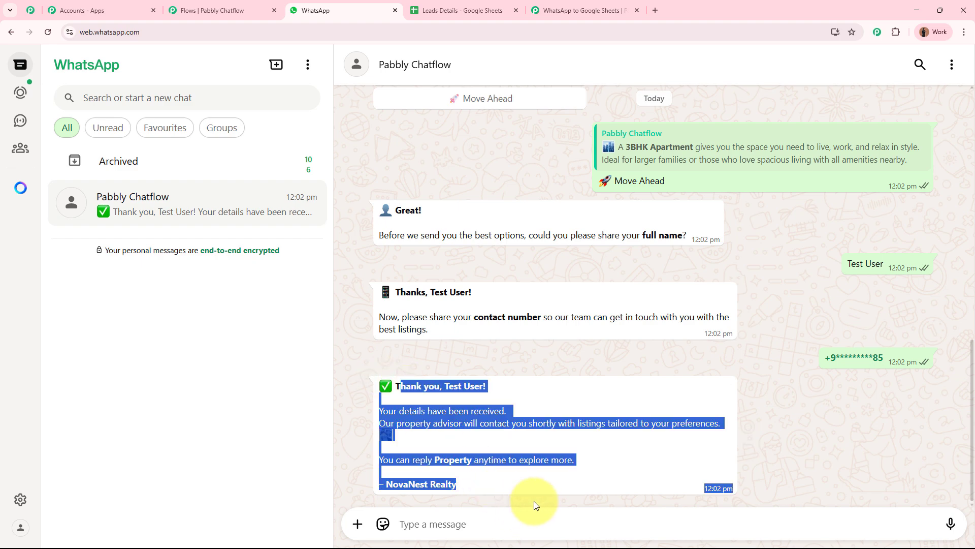
pyautogui.click(587, 462)
# Step: Link a Text Button after Add Tag and paste the $FullName thank-you message signed NovaNest Realty
pyautogui.click(227, 10)
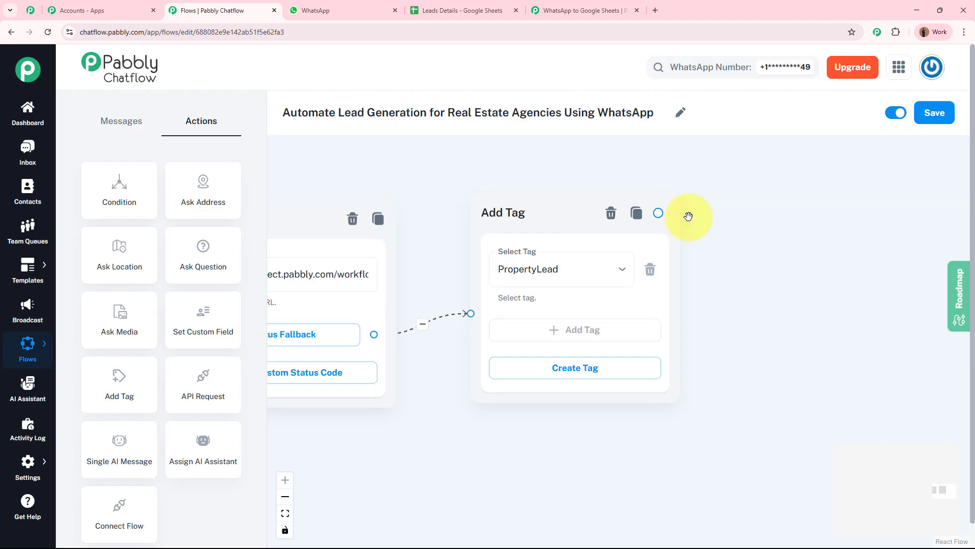
pyautogui.moveTo(692, 276); pyautogui.dragTo(458, 335)
pyautogui.moveTo(424, 270); pyautogui.dragTo(682, 201)
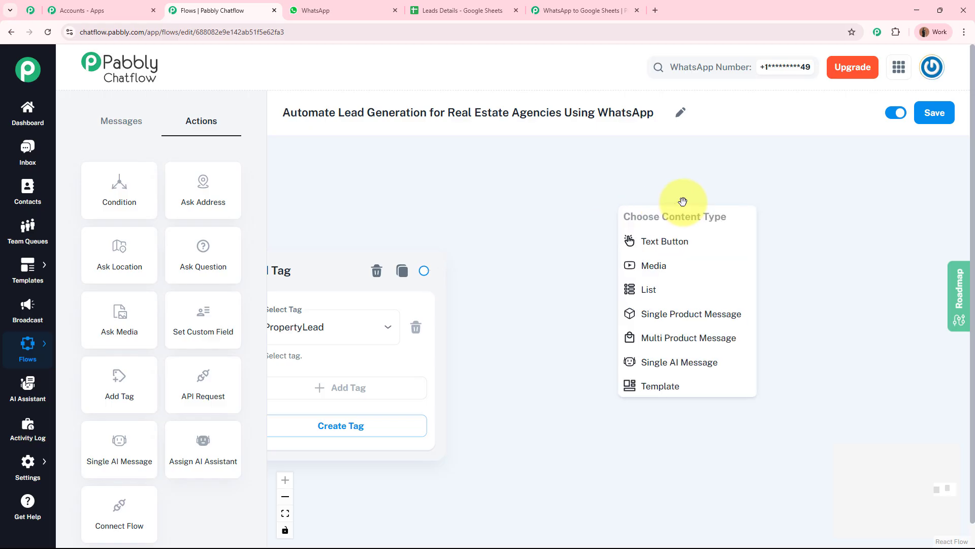
pyautogui.click(700, 239)
pyautogui.click(603, 287)
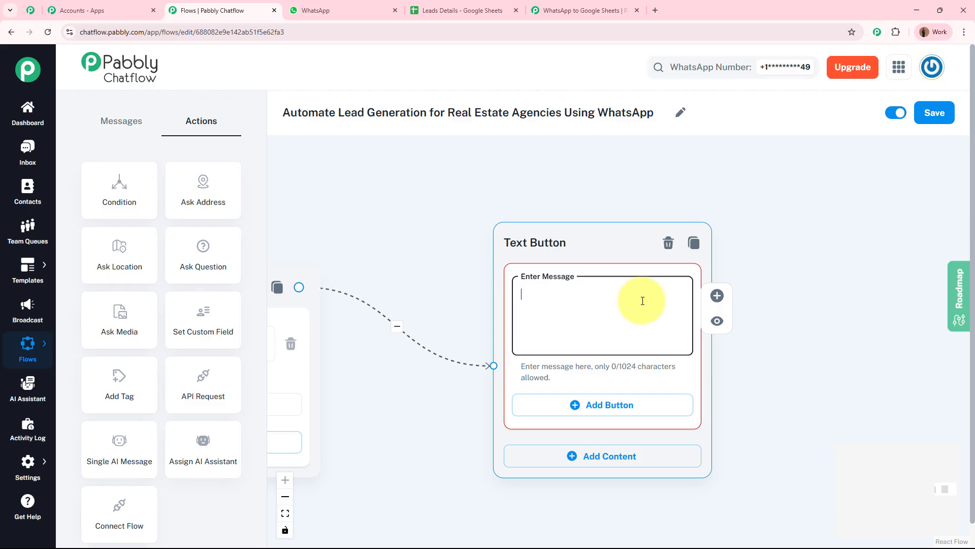
pyautogui.hotkey('ctrl', 'v')
pyautogui.scroll(3, 640, 299)
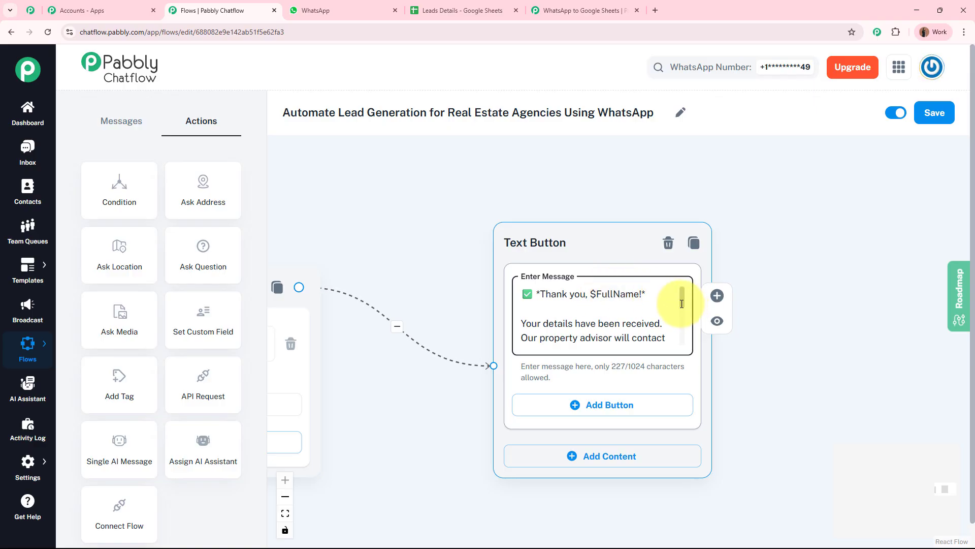
pyautogui.moveTo(681, 304)
pyautogui.mouseDown()
pyautogui.moveTo(683, 346)
pyautogui.moveTo(681, 294)
pyautogui.mouseUp()
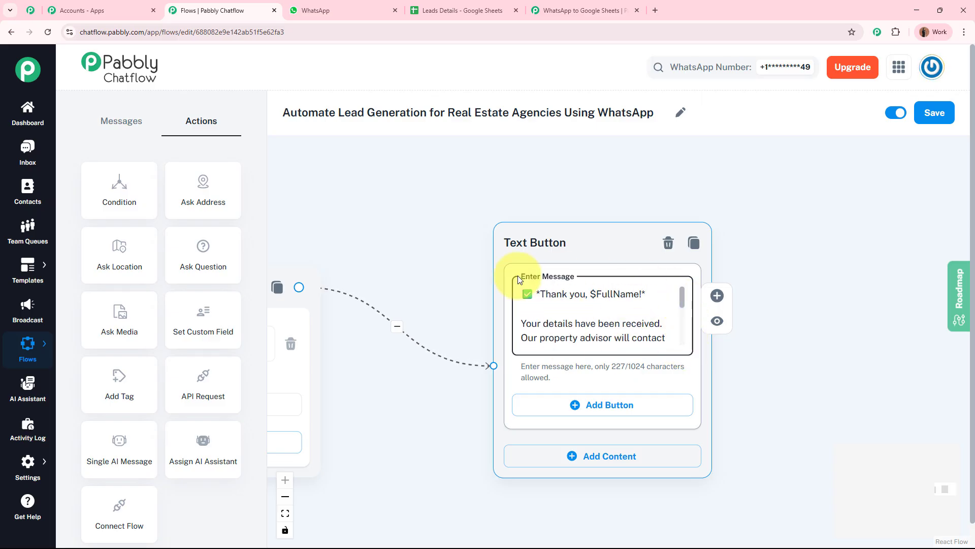
# Step: Reposition the thank-you step, zoom out over the whole flow, and save it
pyautogui.click(853, 384)
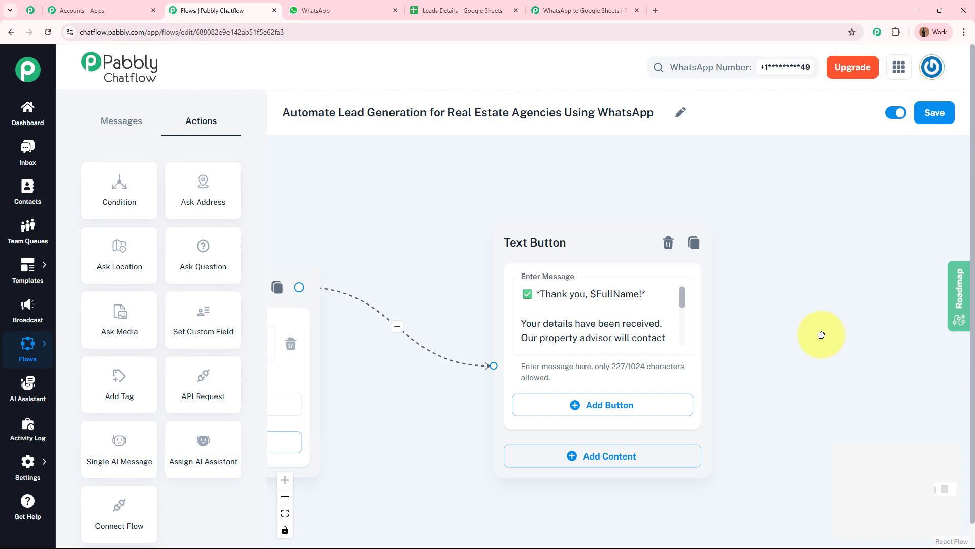
pyautogui.scroll(-5, 822, 335)
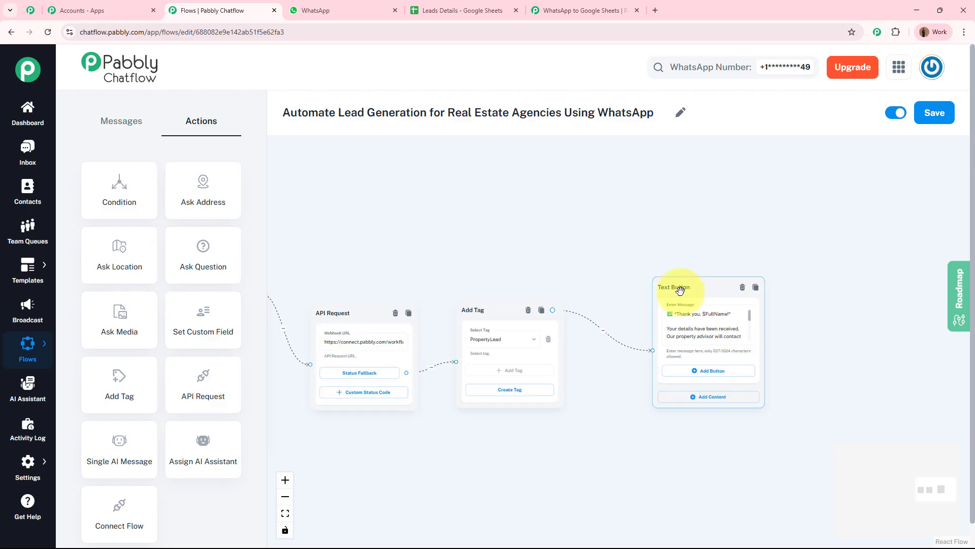
pyautogui.click(653, 308)
pyautogui.moveTo(653, 309); pyautogui.dragTo(629, 307)
pyautogui.moveTo(587, 267); pyautogui.dragTo(747, 245)
pyautogui.scroll(-6, 747, 246)
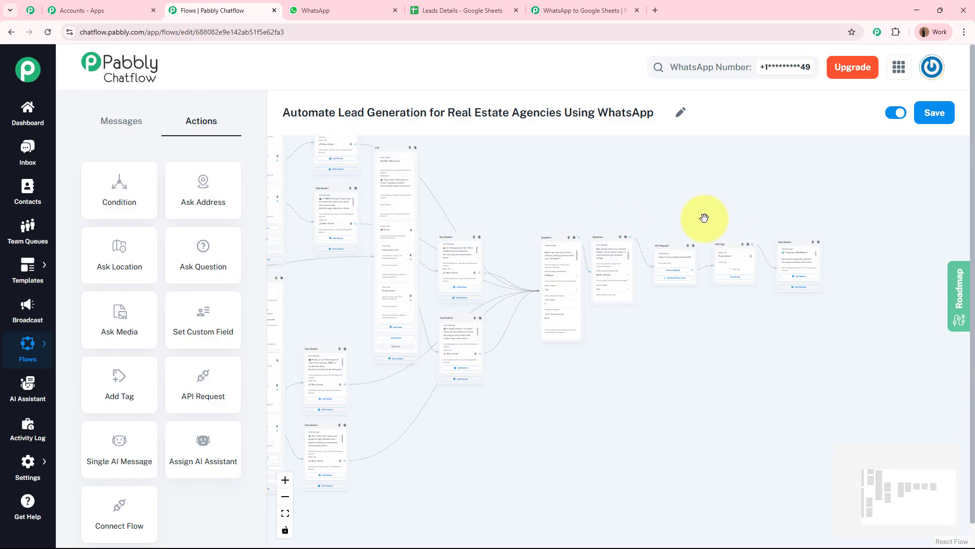
pyautogui.scroll(-3, 732, 214)
pyautogui.moveTo(746, 220); pyautogui.dragTo(748, 274)
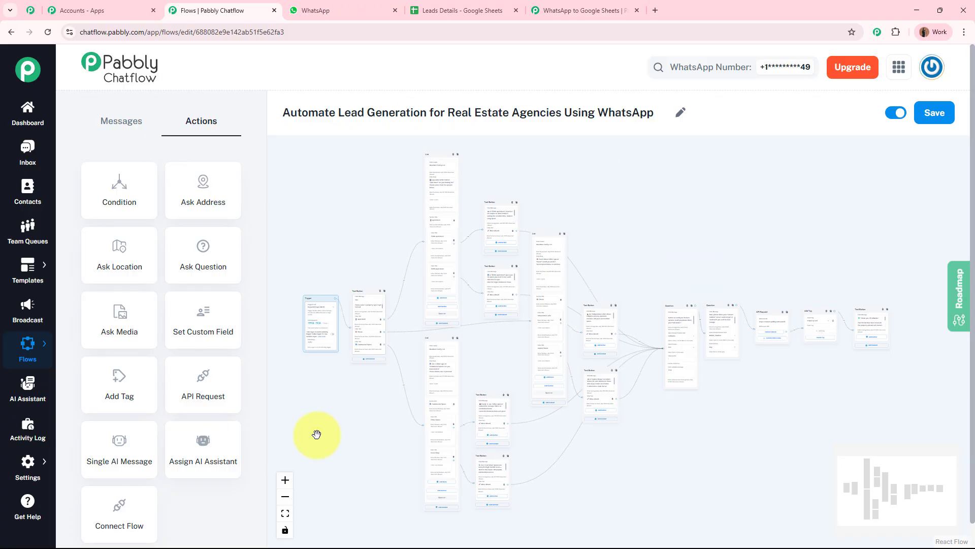
pyautogui.click(941, 118)
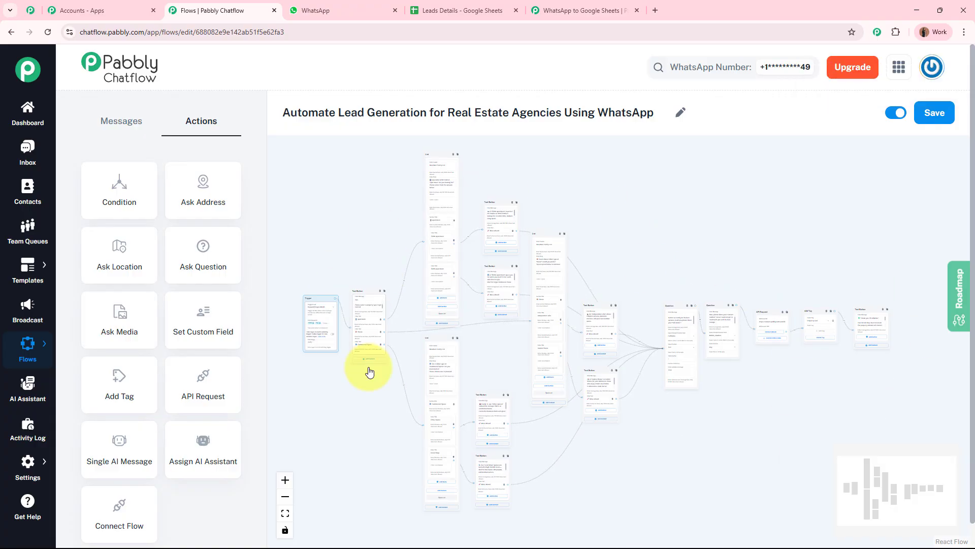
pyautogui.click(584, 7)
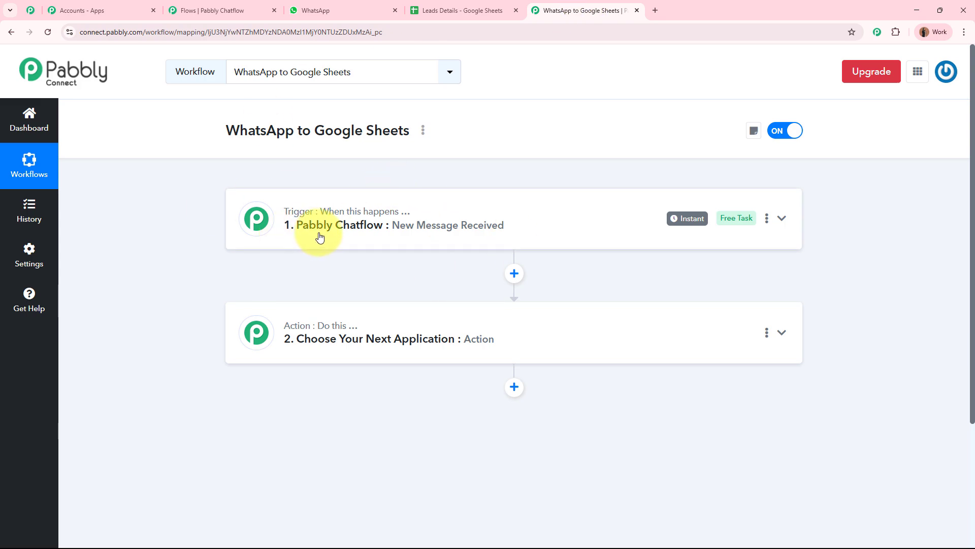
# Step: Set the action app to Google Sheets with the Add New Row event and begin connecting an account
pyautogui.click(573, 344)
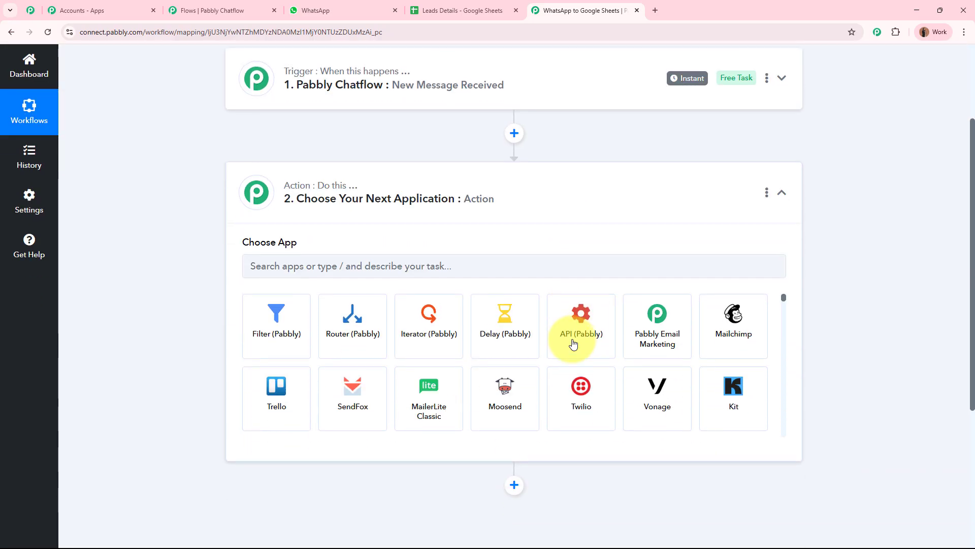
pyautogui.click(470, 10)
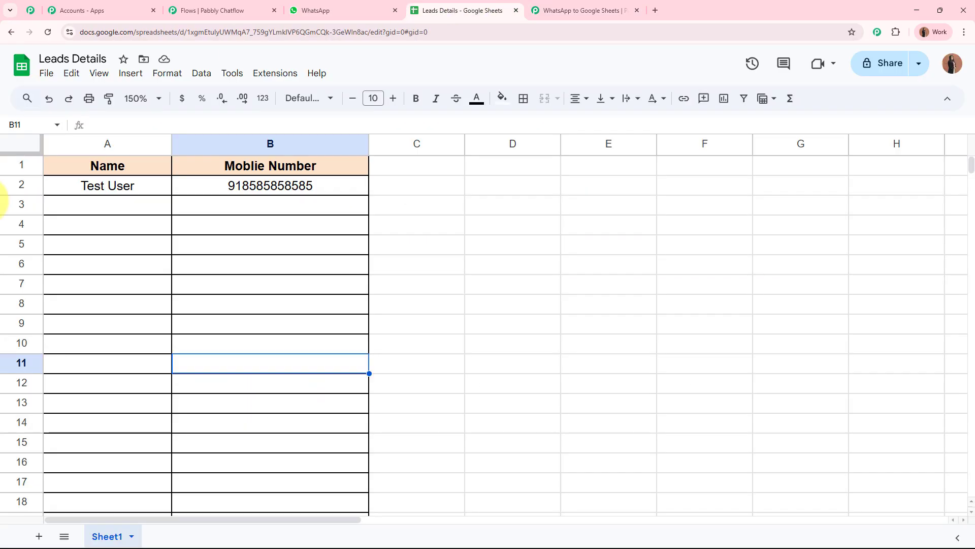
pyautogui.click(553, 5)
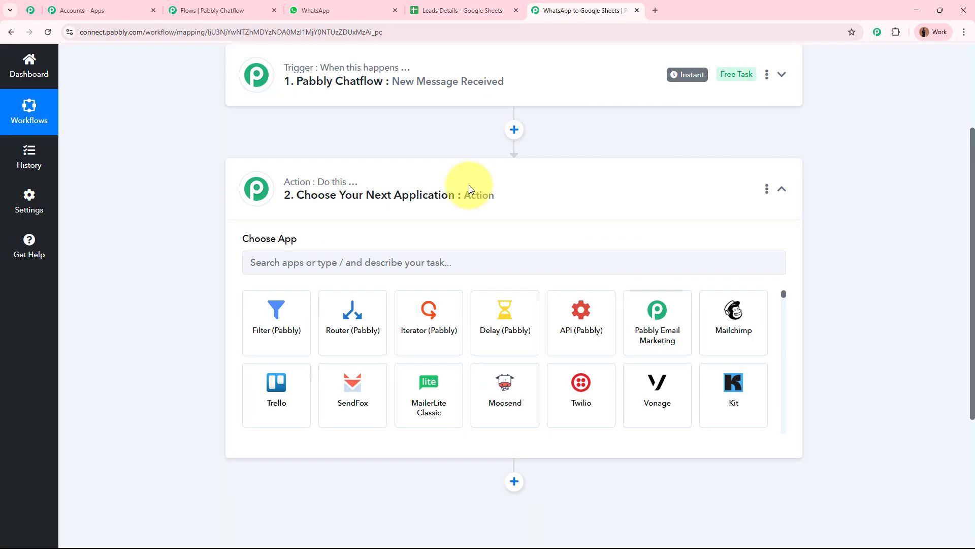
pyautogui.click(446, 262)
pyautogui.write('Google')
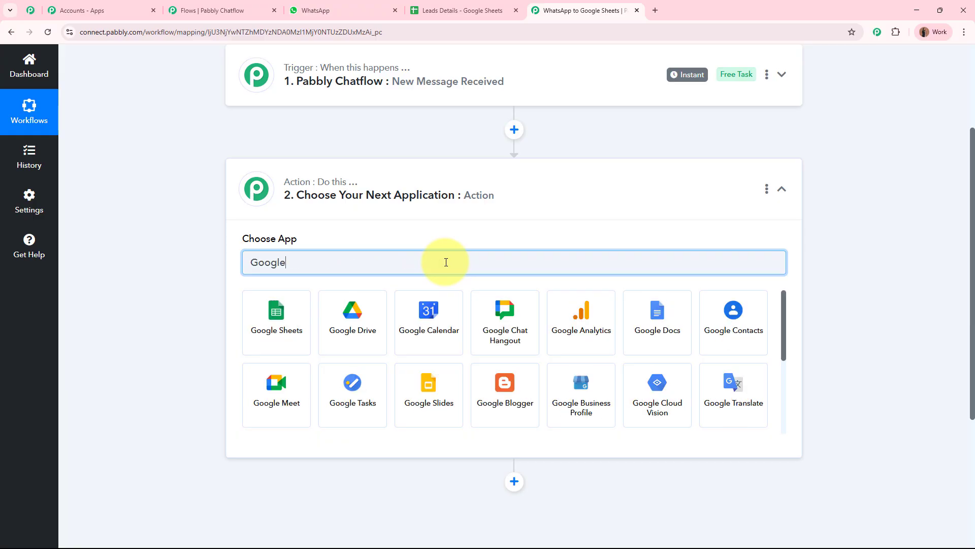
pyautogui.click(269, 336)
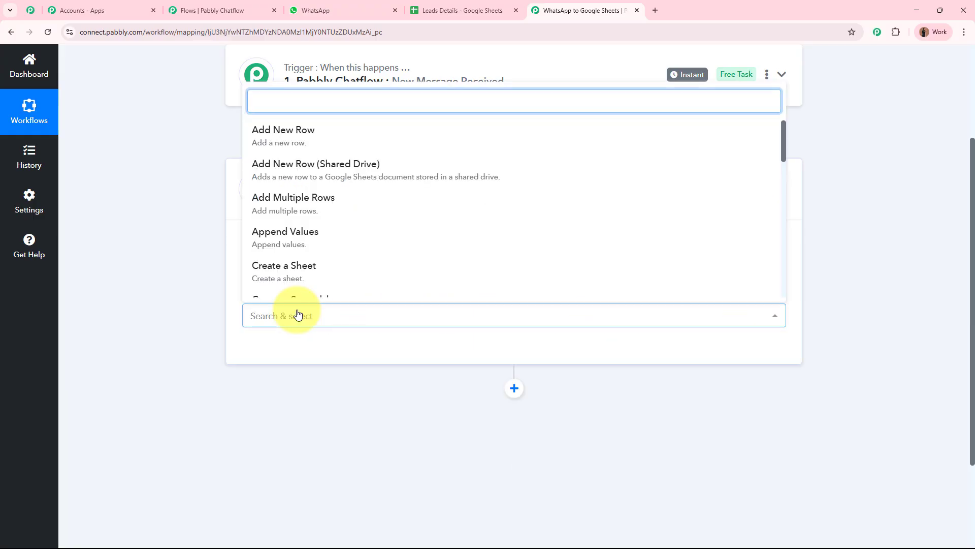
pyautogui.click(356, 138)
pyautogui.click(266, 355)
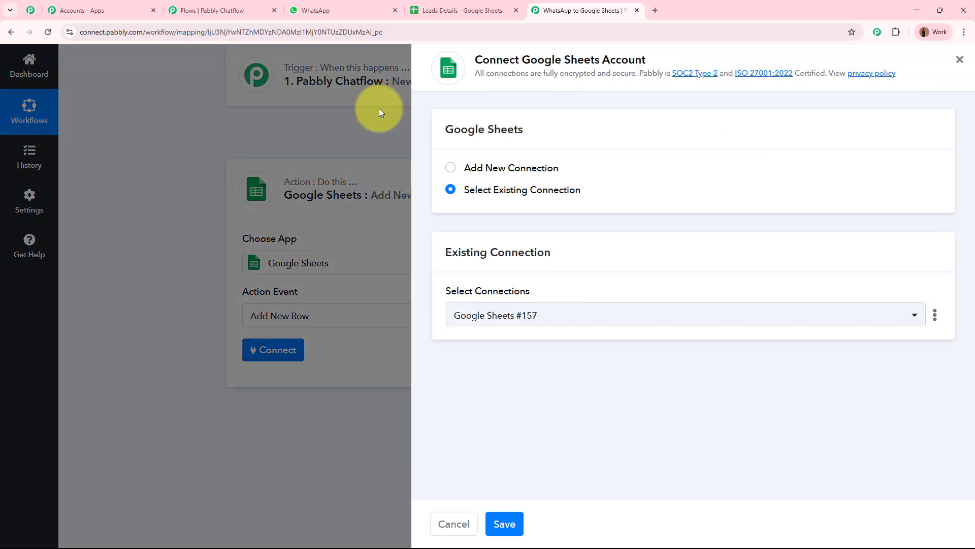
# Step: Create a new Google Sheets connection by signing in with the work Google account and allowing access
pyautogui.click(452, 170)
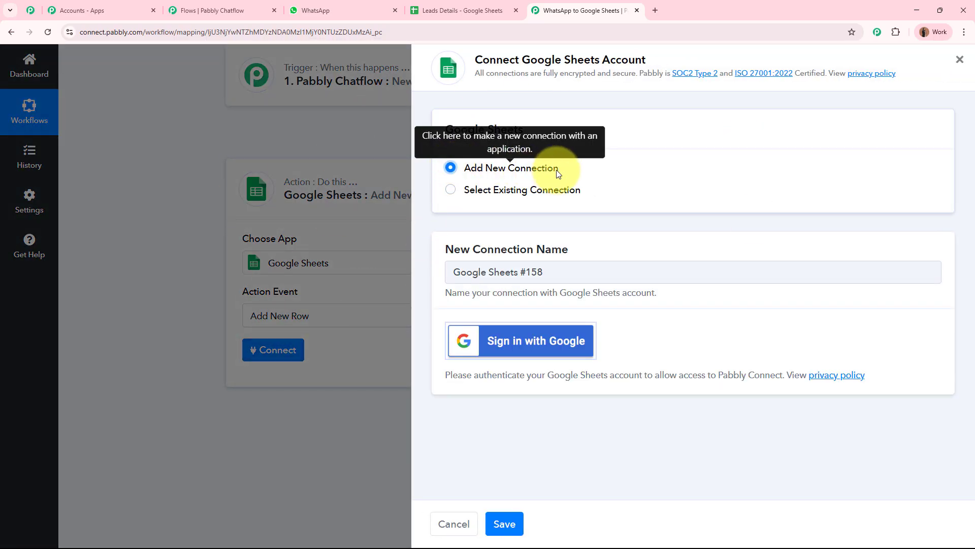
pyautogui.click(574, 353)
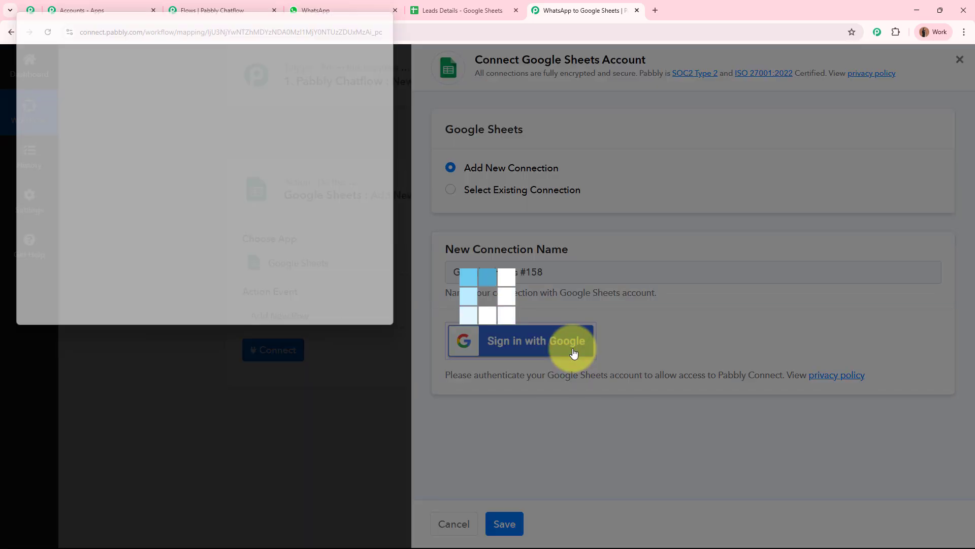
pyautogui.moveTo(14, 135); pyautogui.dragTo(131, 178)
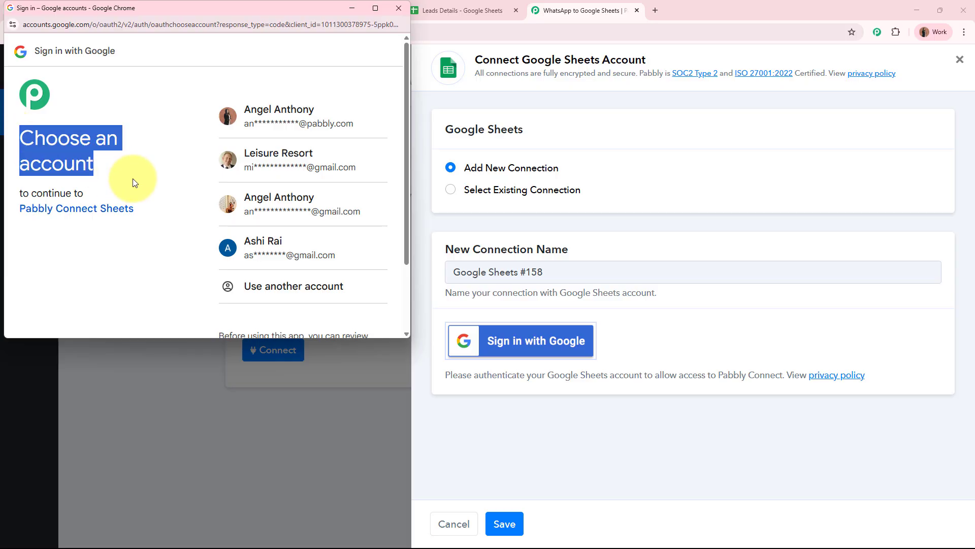
pyautogui.click(143, 167)
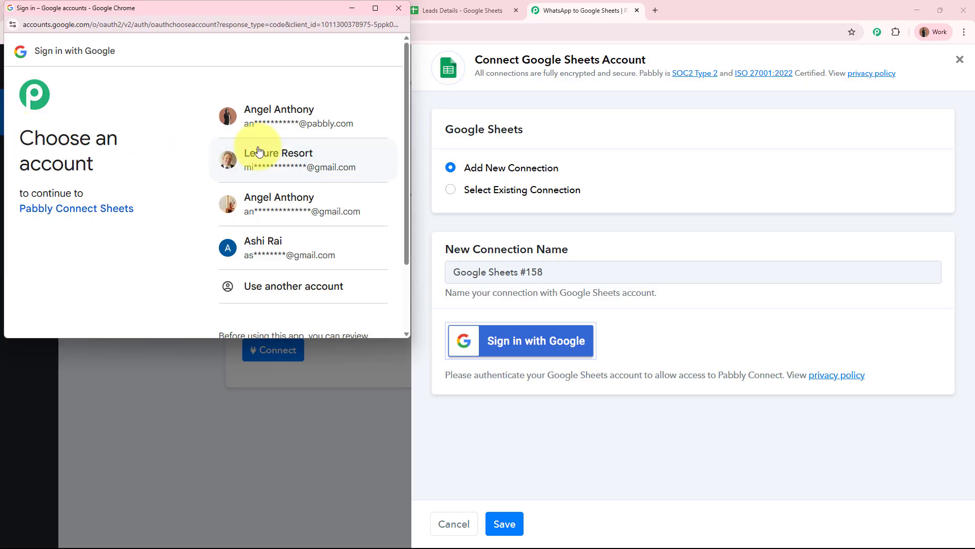
pyautogui.click(326, 122)
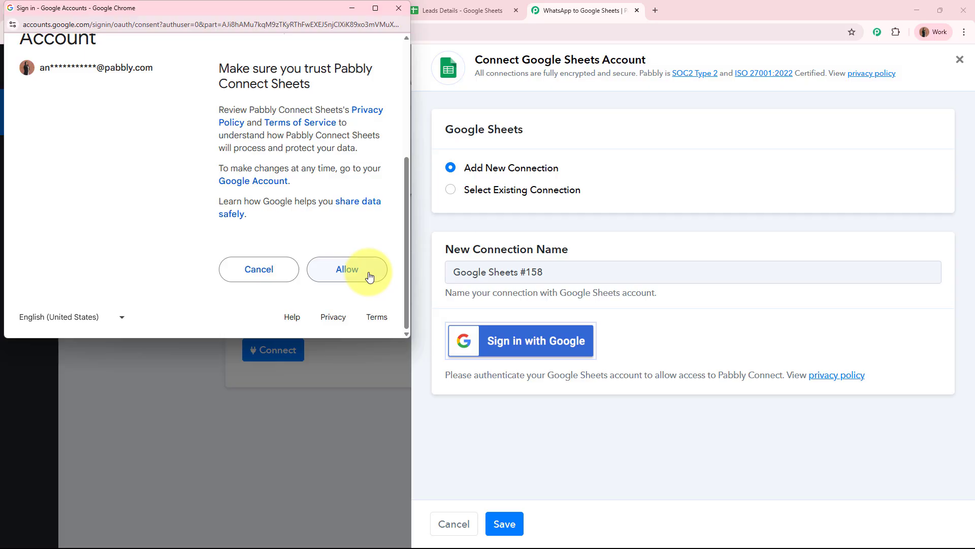
pyautogui.click(370, 276)
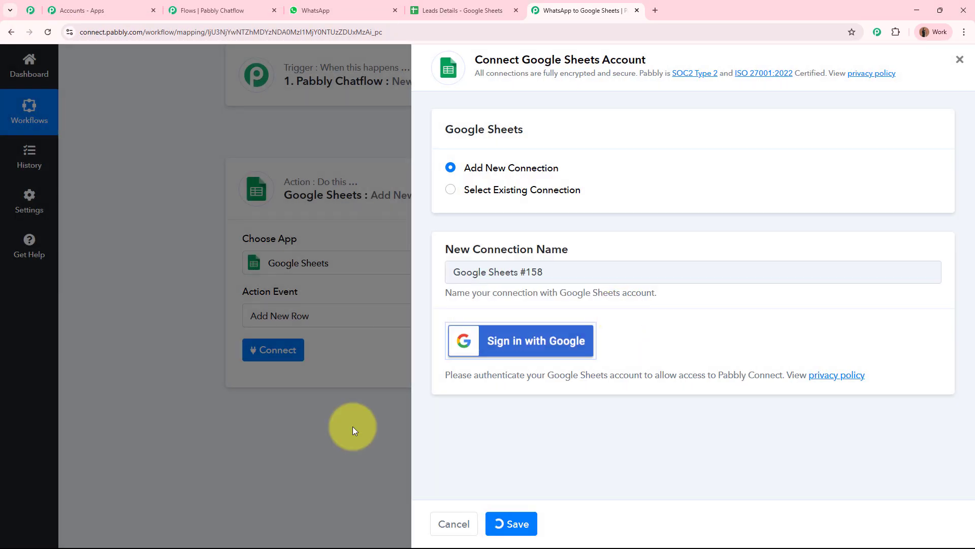
# Step: Choose the Leads Details spreadsheet with Sheet1 and open data choices for the Name field
pyautogui.scroll(-4, 129, 289)
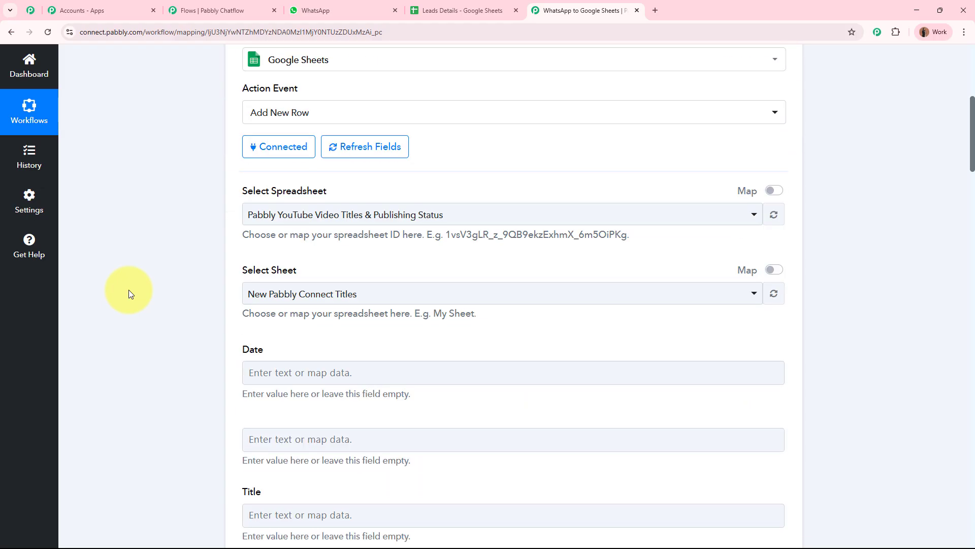
pyautogui.click(459, 11)
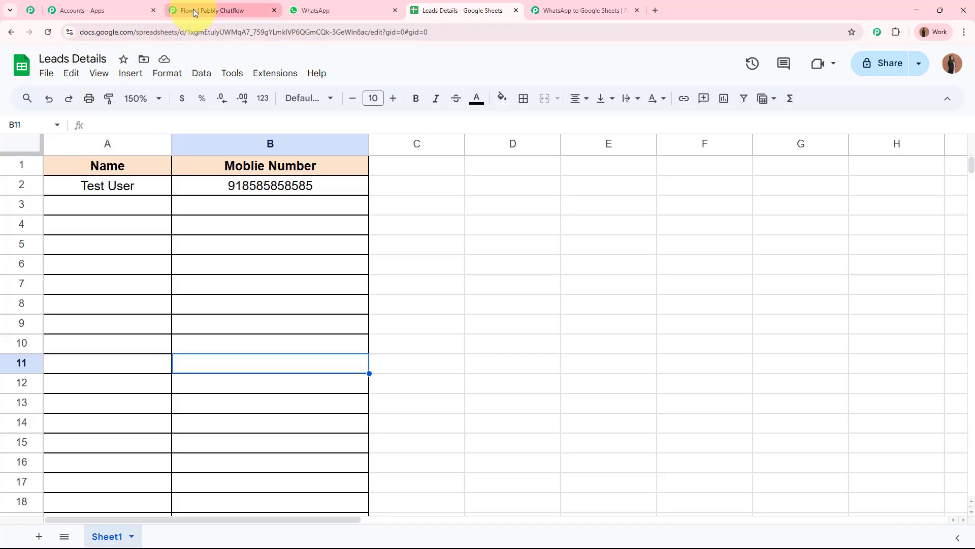
pyautogui.click(193, 9)
pyautogui.click(539, 10)
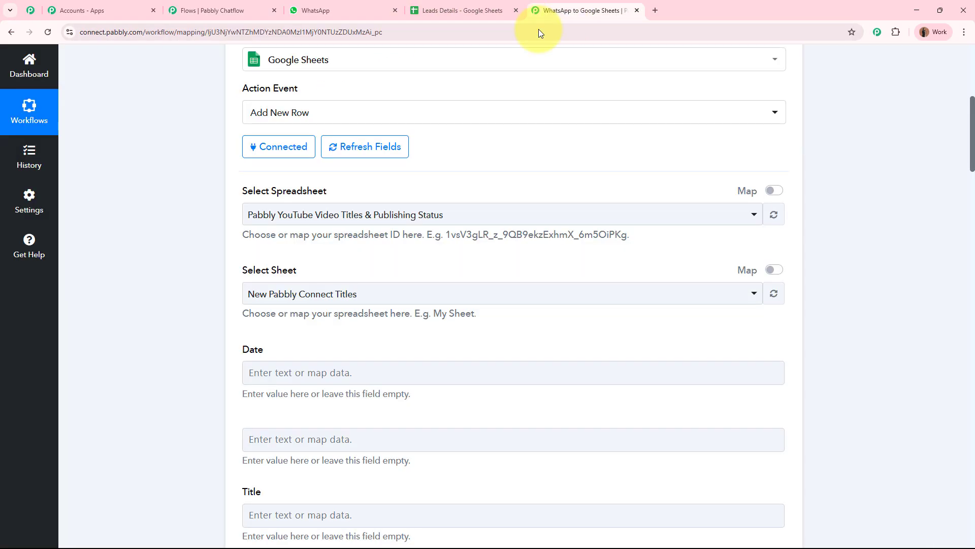
pyautogui.click(394, 209)
pyautogui.click(348, 296)
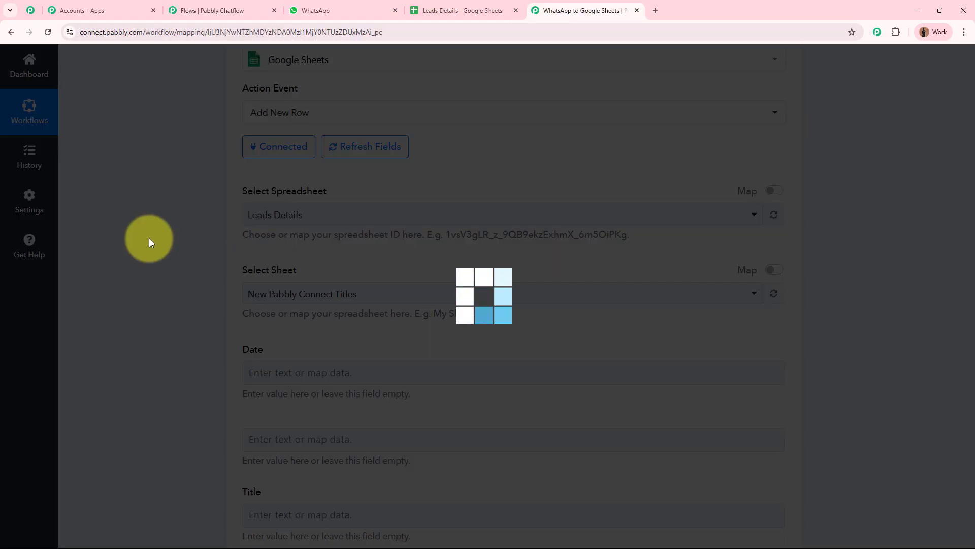
pyautogui.click(419, 4)
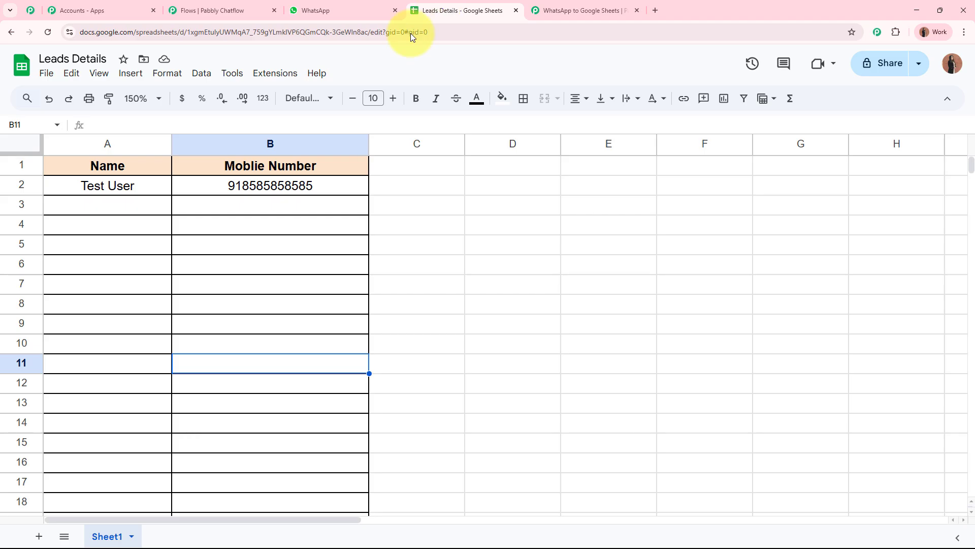
pyautogui.click(550, 4)
pyautogui.scroll(-4, 312, 311)
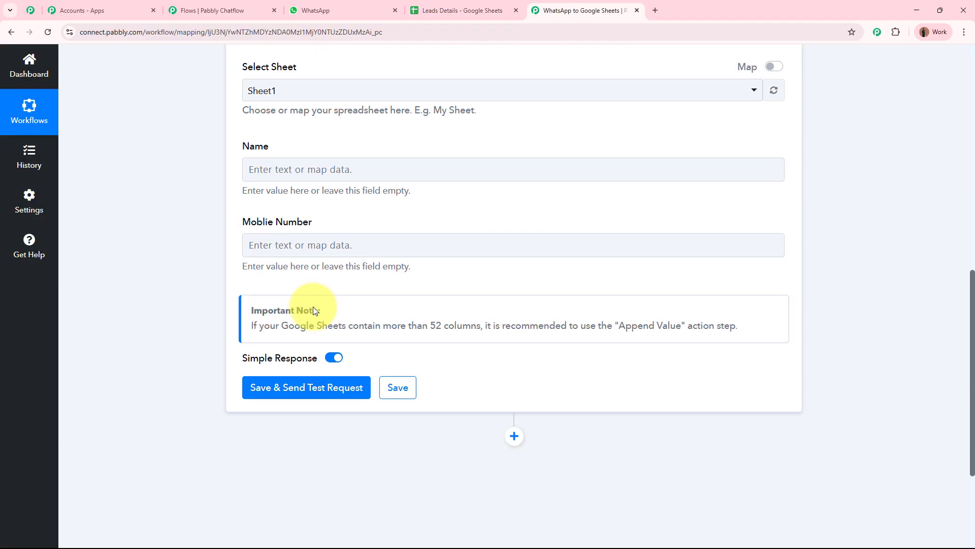
pyautogui.scroll(2, 312, 307)
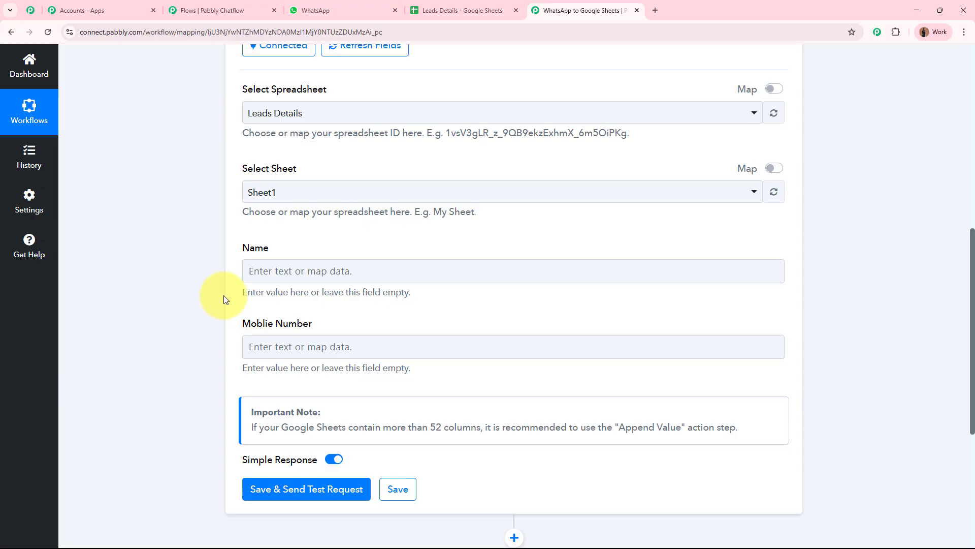
pyautogui.click(294, 270)
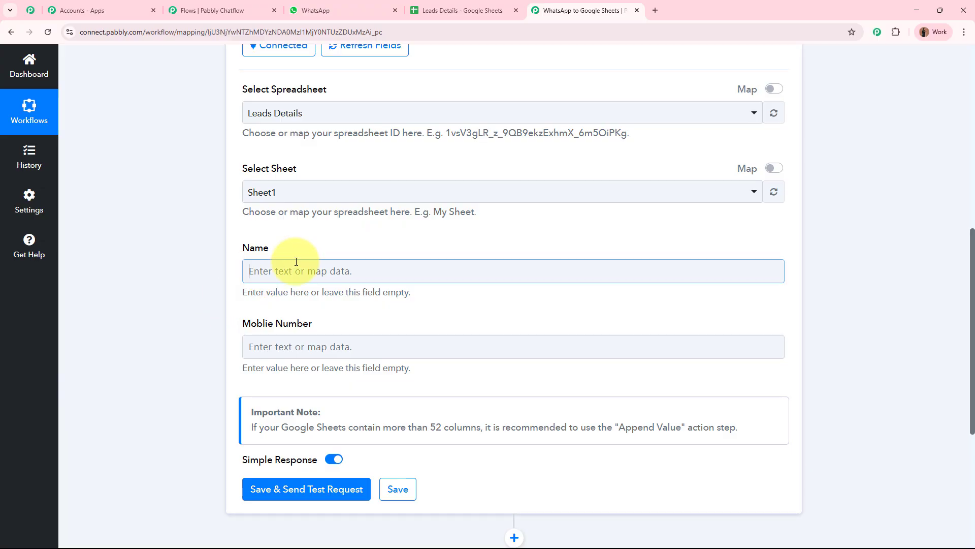
# Step: Map the Chatflow trigger's FullName into the Name column of the Google Sheets step
pyautogui.click(208, 297)
pyautogui.scroll(8, 208, 299)
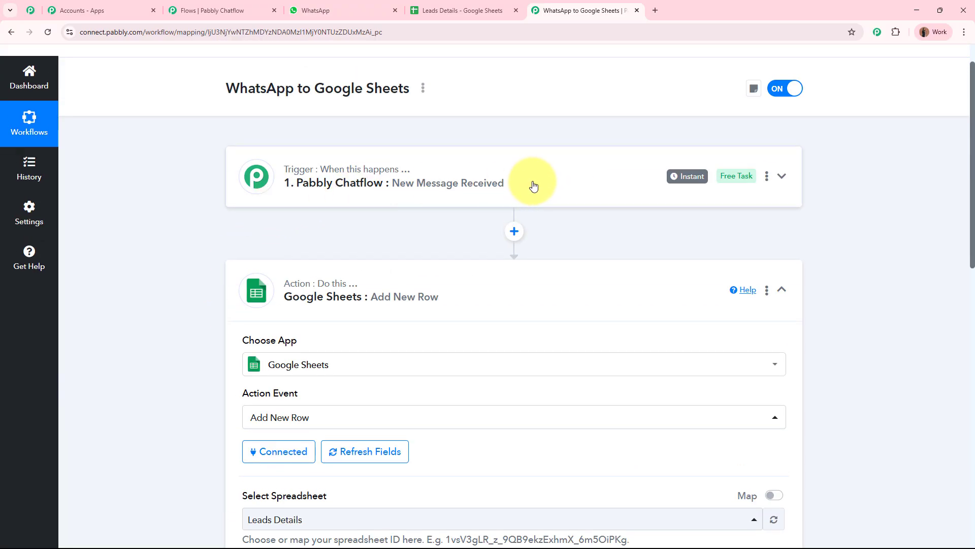
pyautogui.scroll(-4, 534, 185)
pyautogui.scroll(-4, 533, 184)
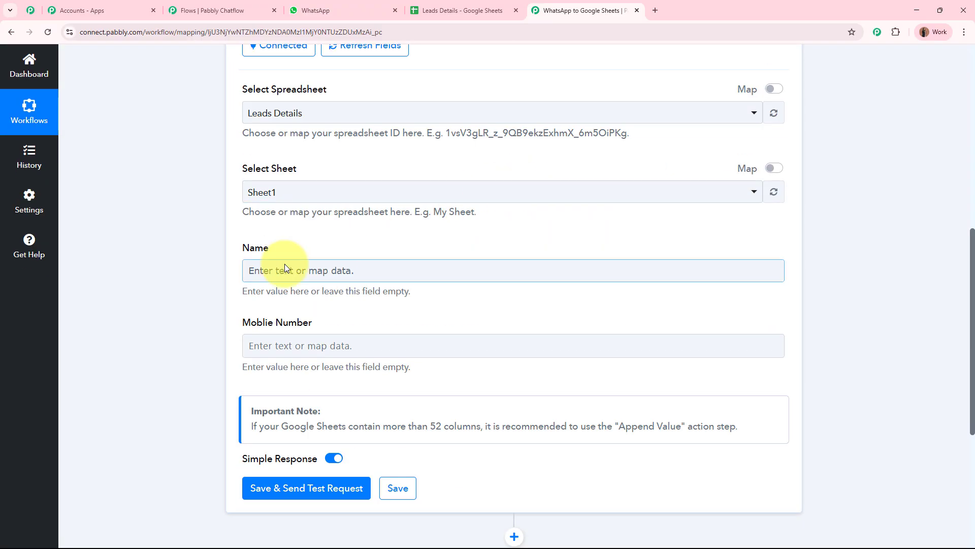
pyautogui.click(278, 276)
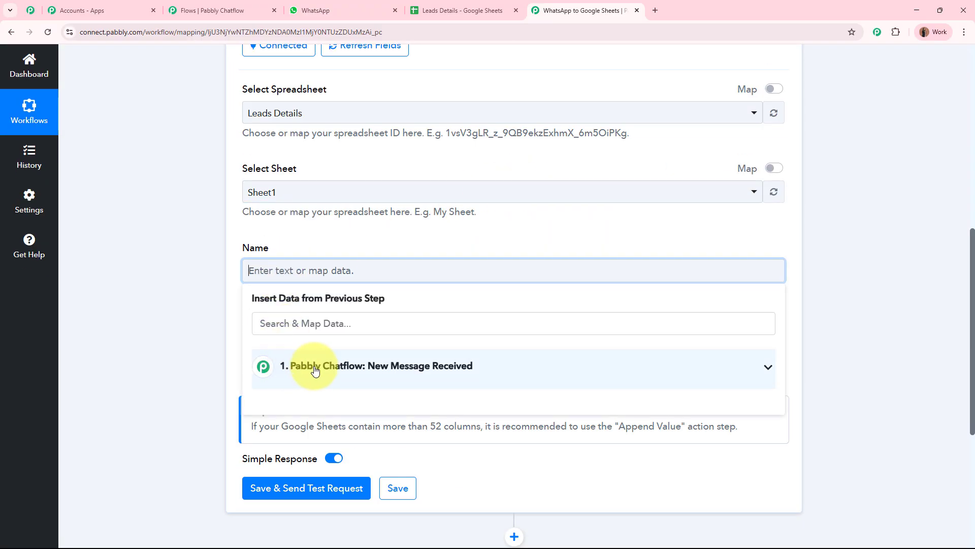
pyautogui.click(480, 377)
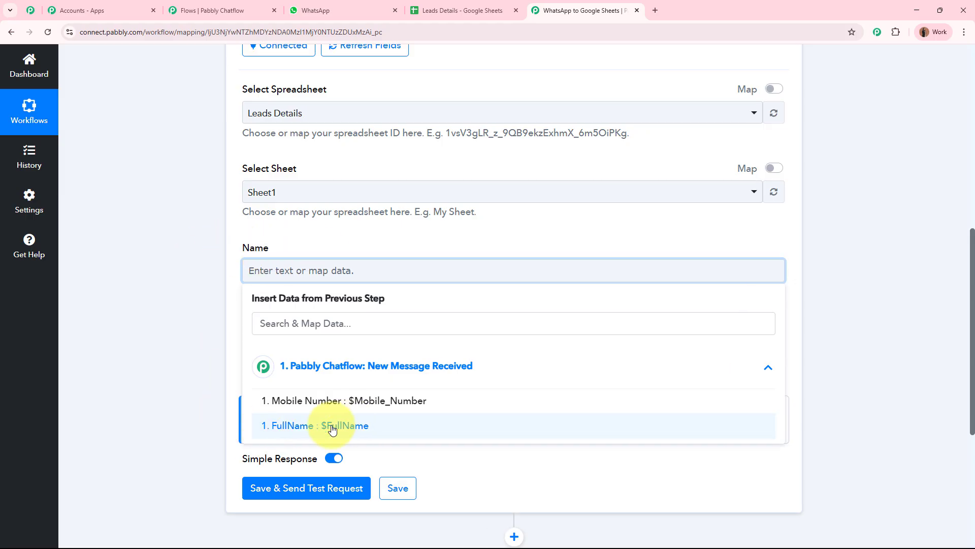
pyautogui.click(439, 434)
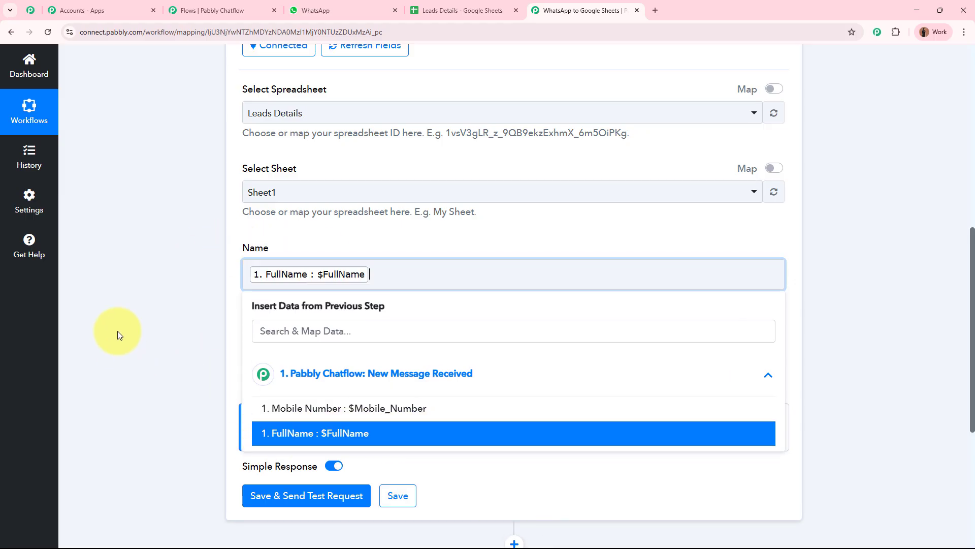
pyautogui.click(108, 303)
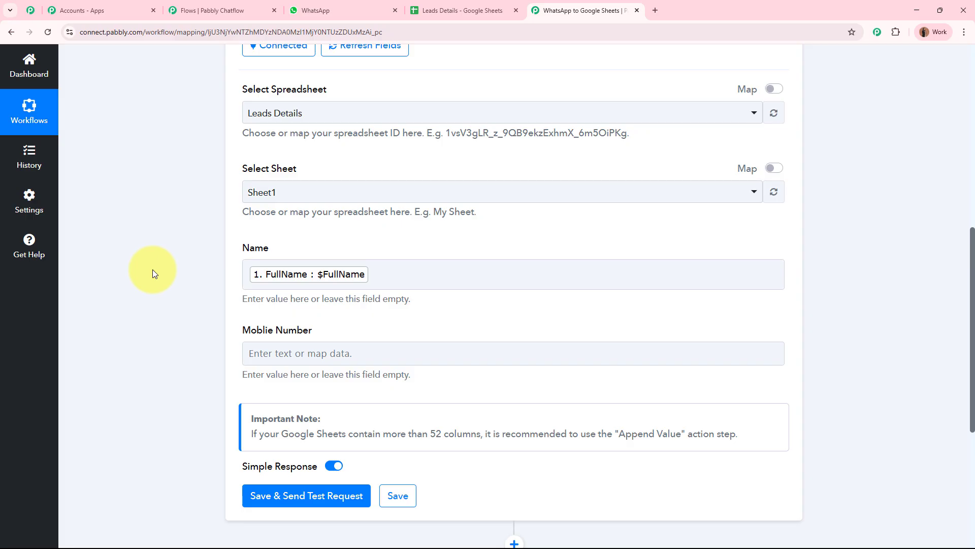
# Step: Map the Chatflow trigger's Mobile_Number into the Mobile Number column
pyautogui.click(302, 355)
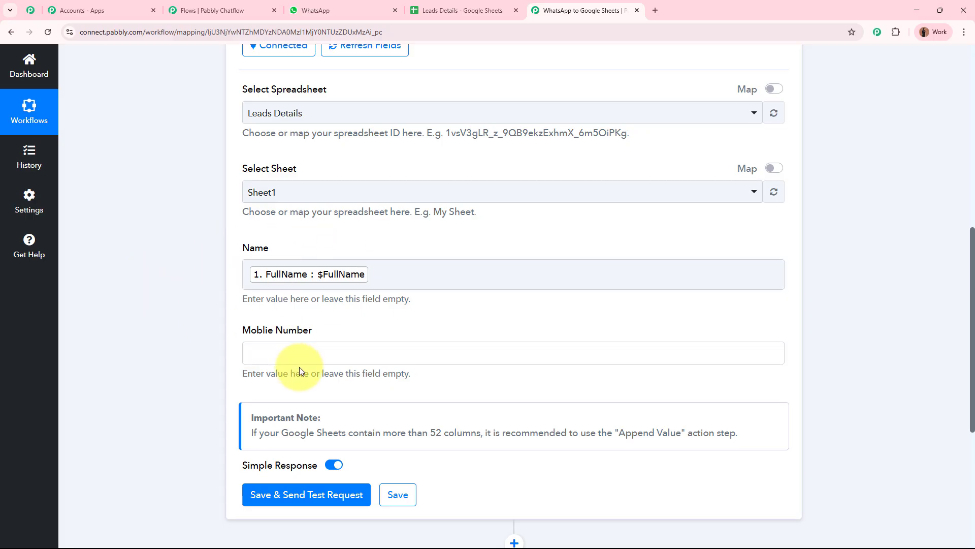
pyautogui.scroll(-2, 208, 333)
pyautogui.click(381, 343)
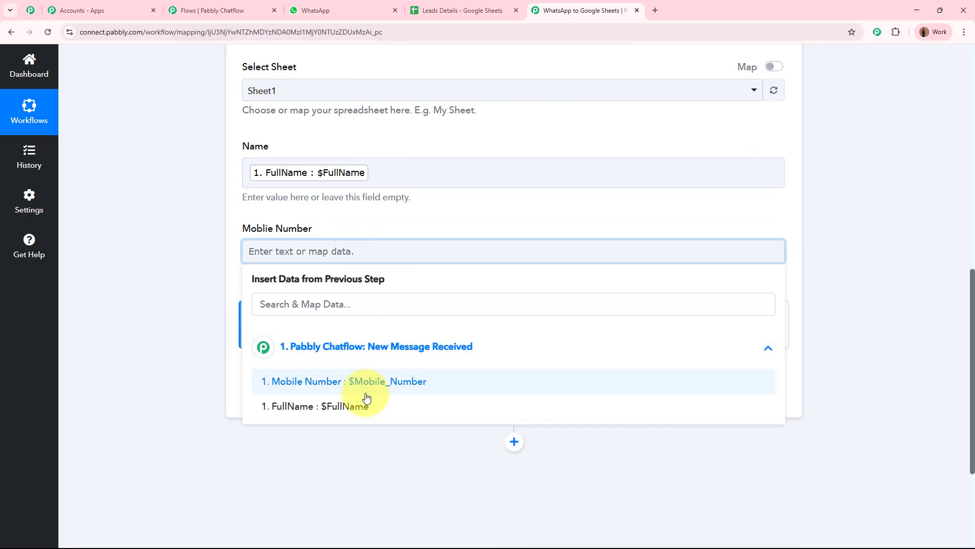
pyautogui.click(370, 382)
# Step: Save the Google Sheets step with a test request, review the response, then check Leads Details
pyautogui.click(177, 320)
pyautogui.click(318, 400)
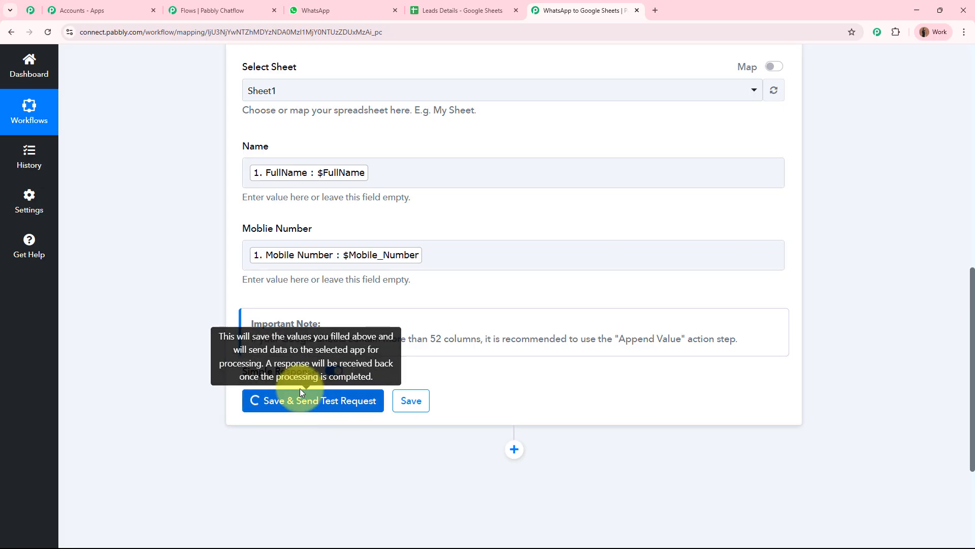
pyautogui.scroll(-4, 129, 318)
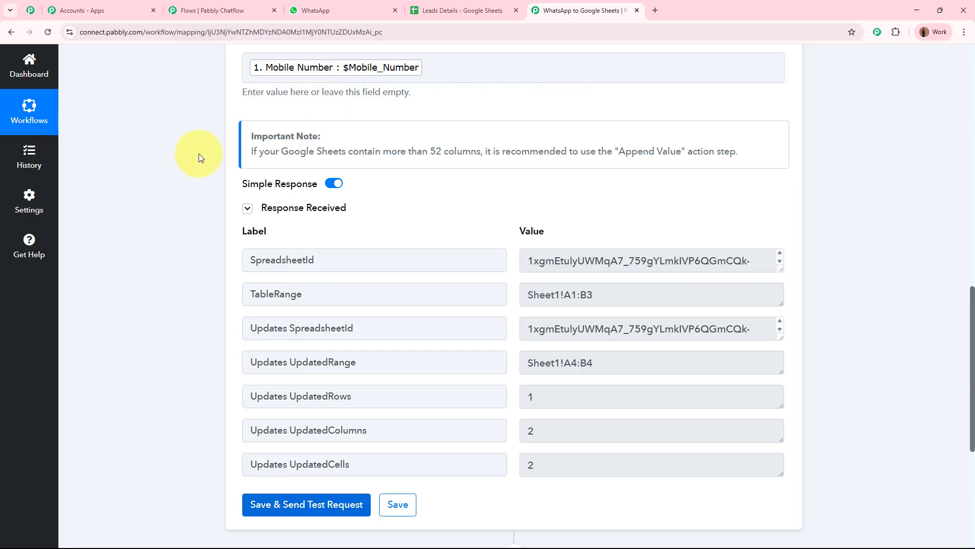
pyautogui.hotkey('ctrl', 'shift', 'Tab')
# Step: Verify the test row shows $FullName in A3 and $Mobile_Number in B3
pyautogui.click(115, 204)
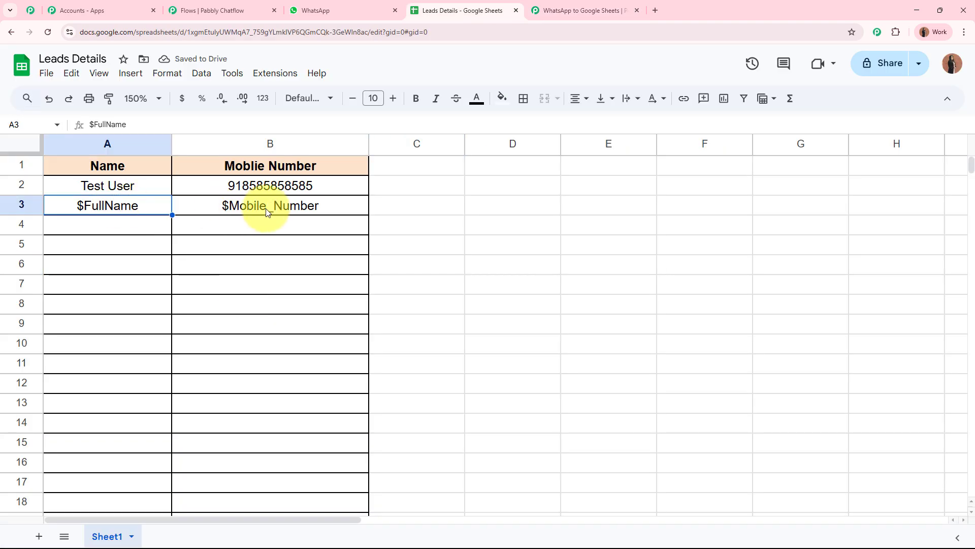
pyautogui.click(268, 213)
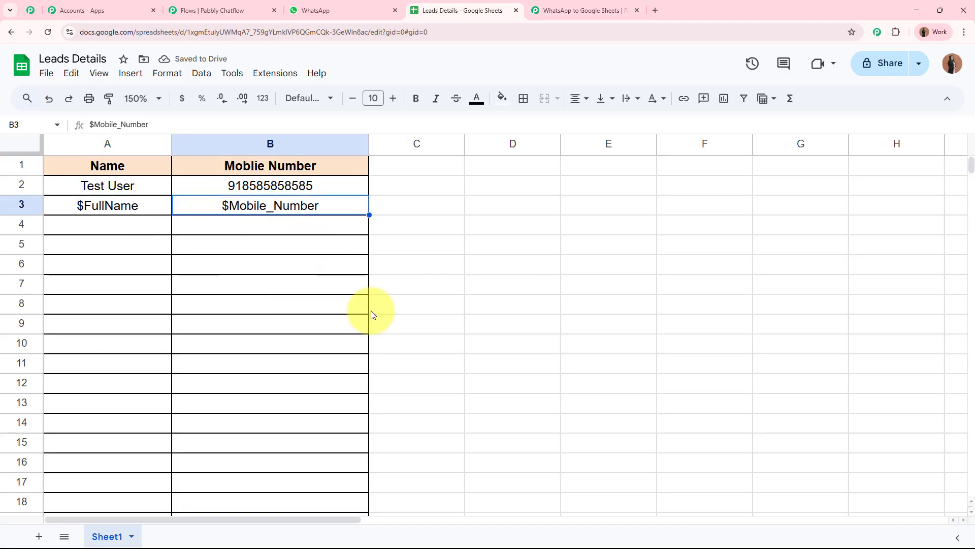
pyautogui.click(137, 206)
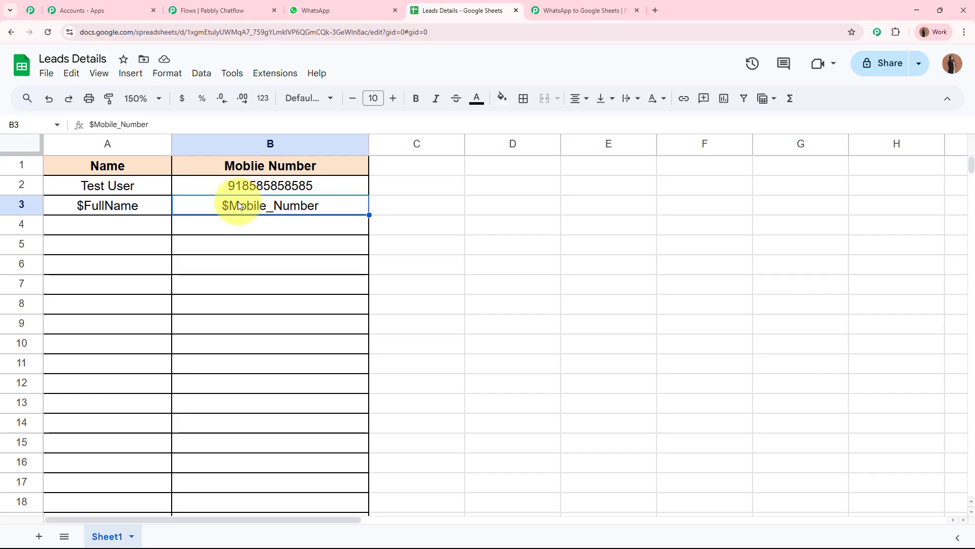
# Step: Collapse the Google Sheets action step in the Pabbly Connect workflow
pyautogui.click(569, 10)
pyautogui.scroll(9, 711, 204)
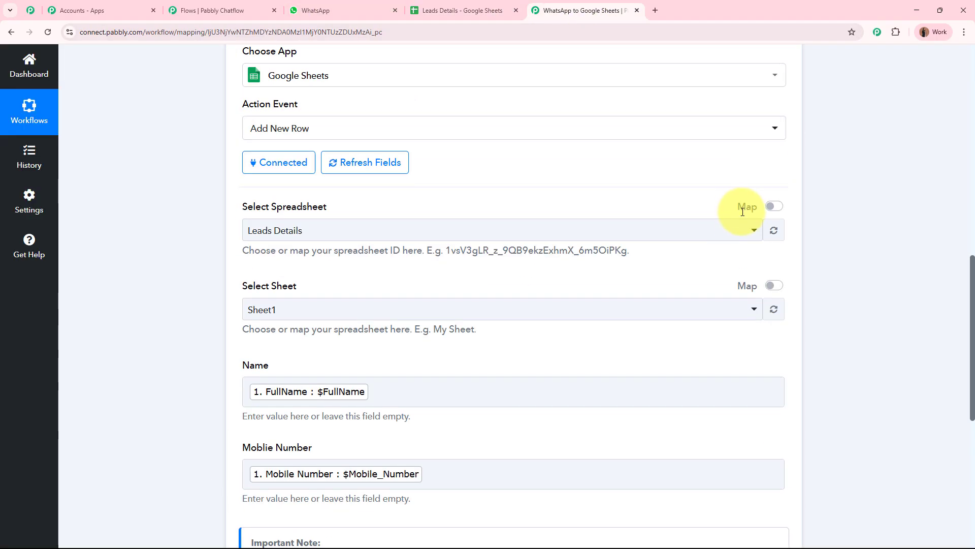
pyautogui.scroll(6, 571, 296)
pyautogui.click(529, 342)
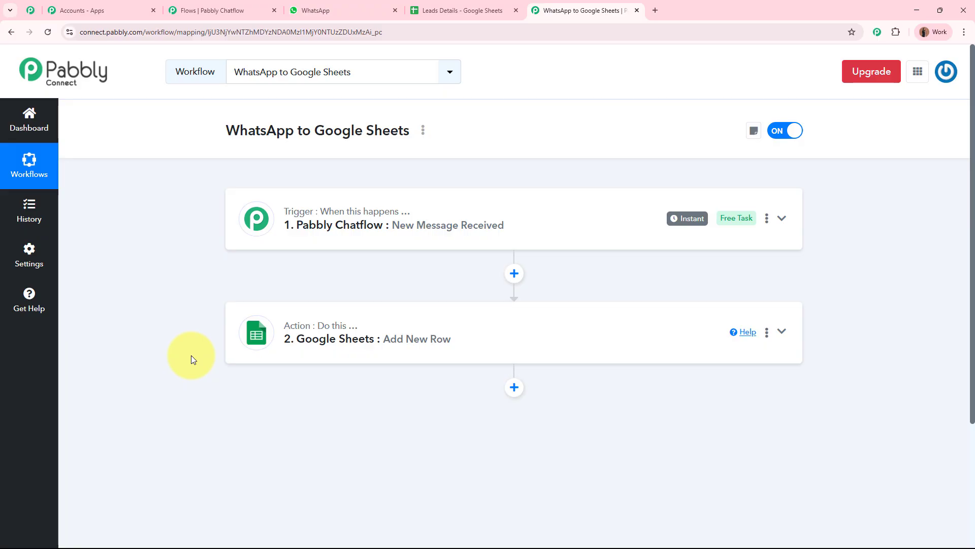
# Step: Move the workflow tab beside the Chatflow tab and open the Pabbly Chatflow WhatsApp chat
pyautogui.click(238, 10)
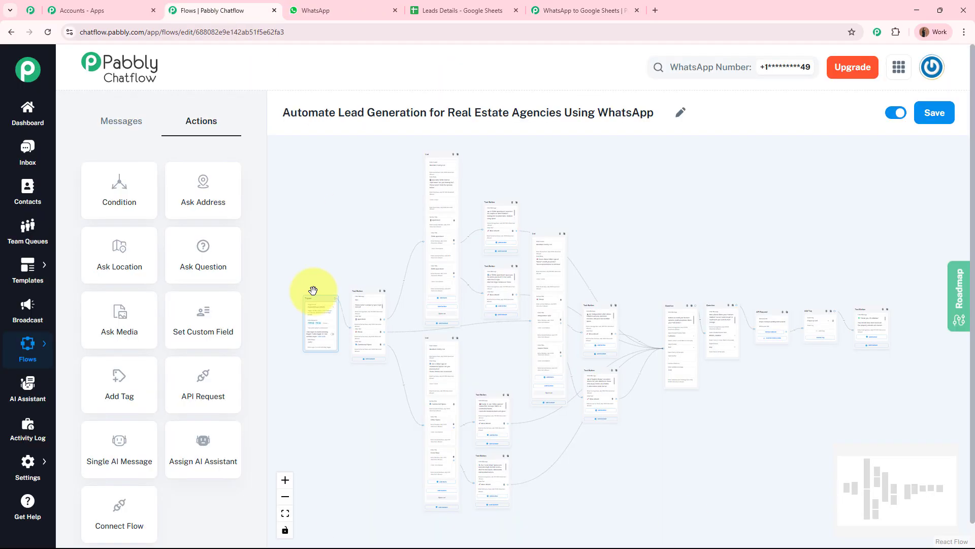
pyautogui.click(553, 10)
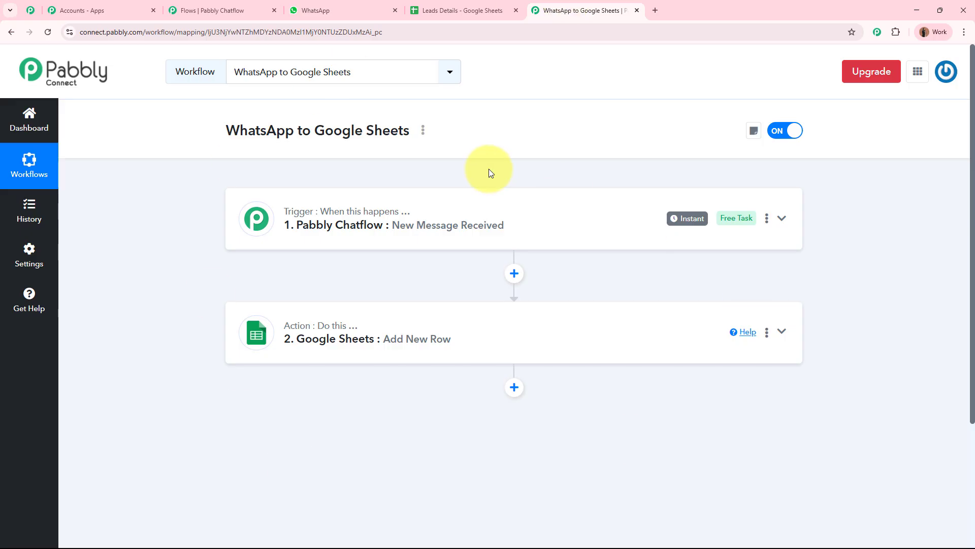
pyautogui.moveTo(613, 13); pyautogui.dragTo(391, 17)
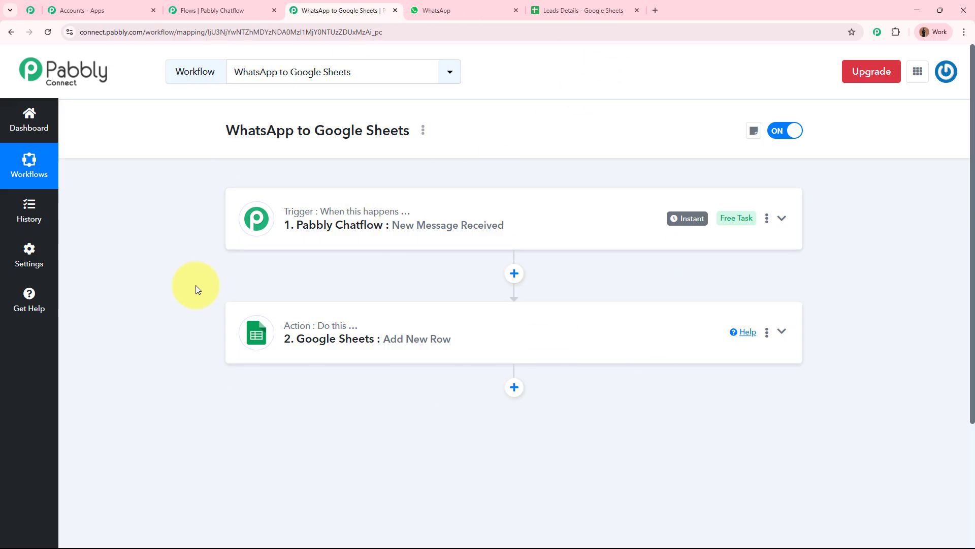
pyautogui.click(229, 10)
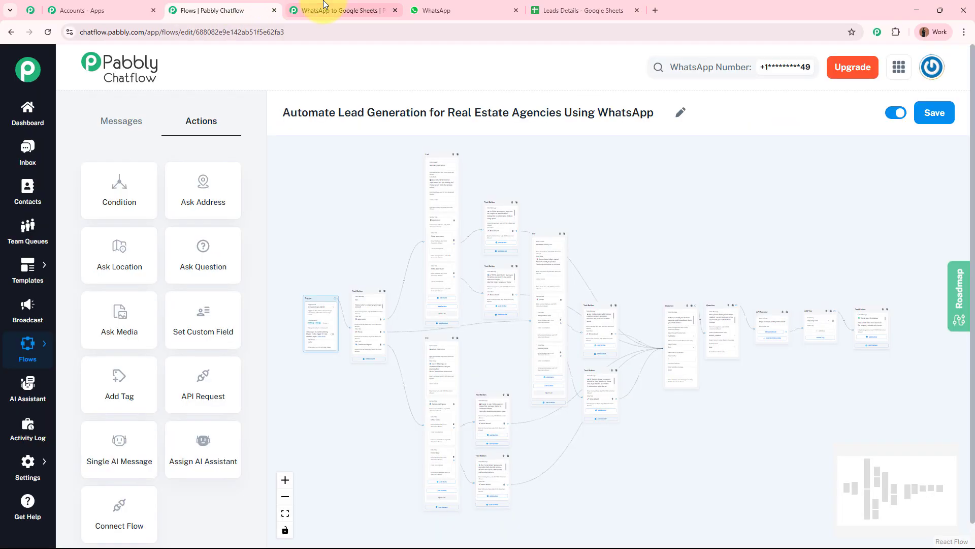
pyautogui.click(323, 6)
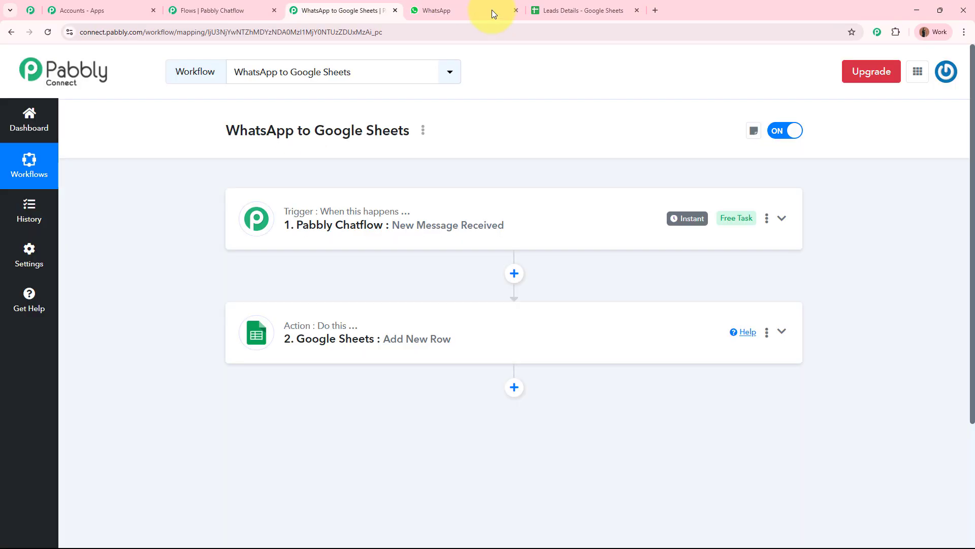
pyautogui.click(487, 10)
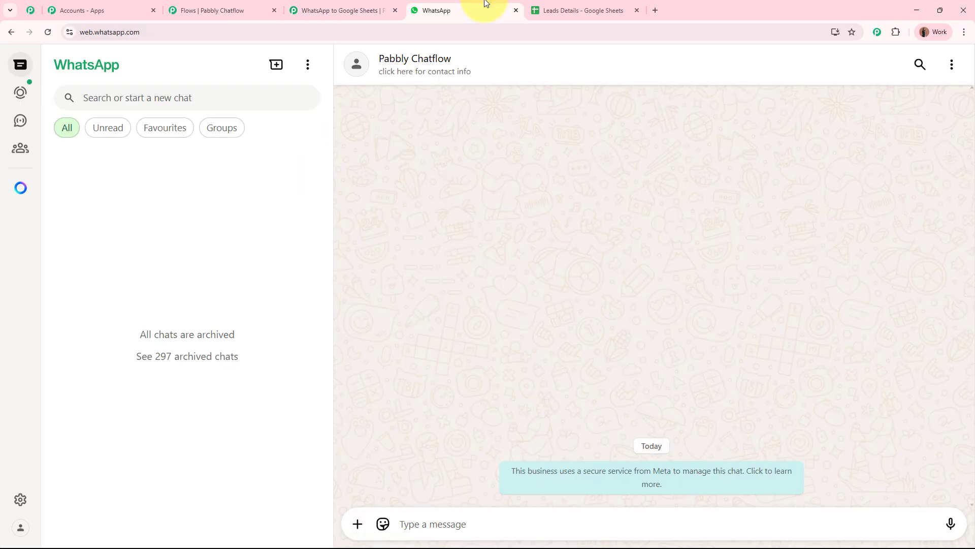
# Step: Send the bot the message 'Hello! I have a Property inquiry?'
pyautogui.click(425, 520)
pyautogui.write('Hel')
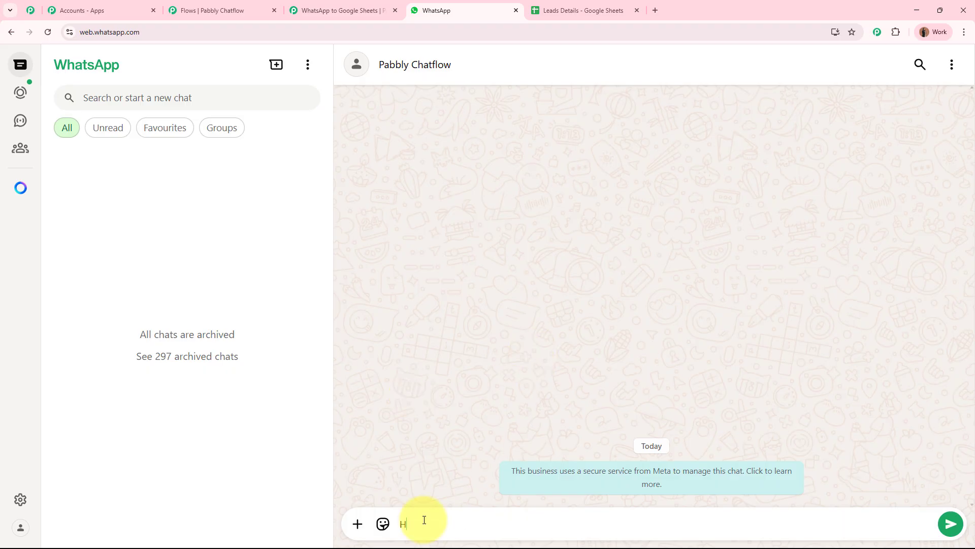
pyautogui.press('BackSpace')
pyautogui.press('BackSpace')
pyautogui.click(424, 520)
pyautogui.write('ello')
pyautogui.write('!')
pyautogui.write(' I have a Property inquiry?')
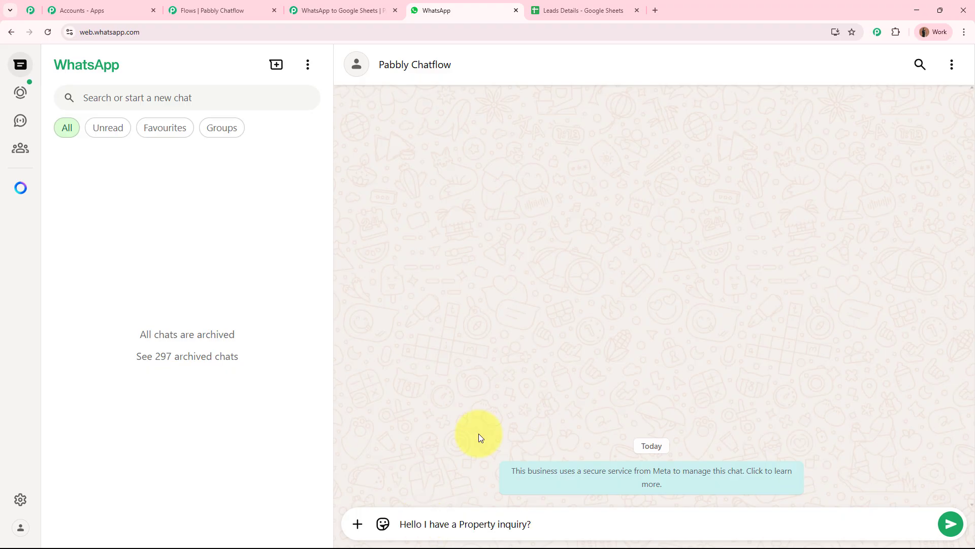
pyautogui.press('Return')
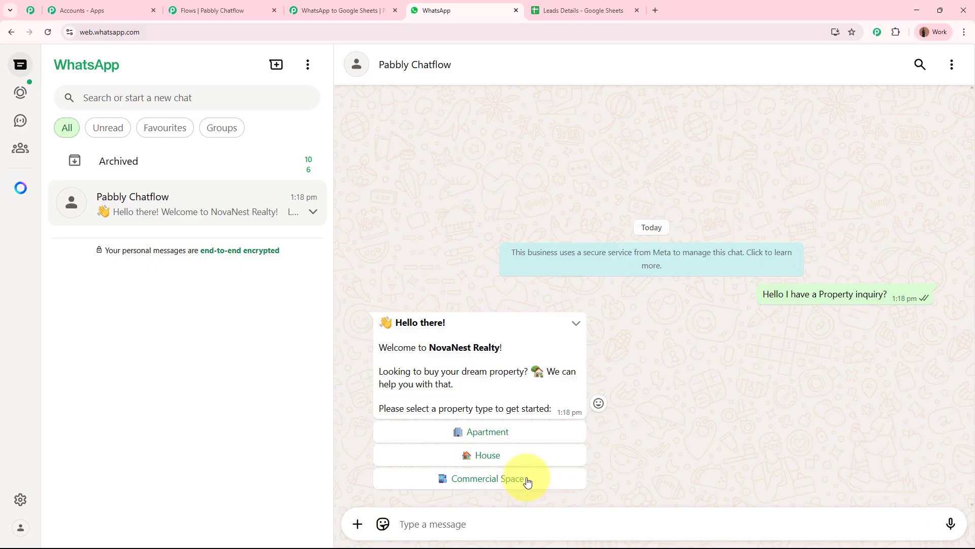
# Step: Answer the bot with House, Independent Villa from the list, then Move Ahead
pyautogui.click(512, 460)
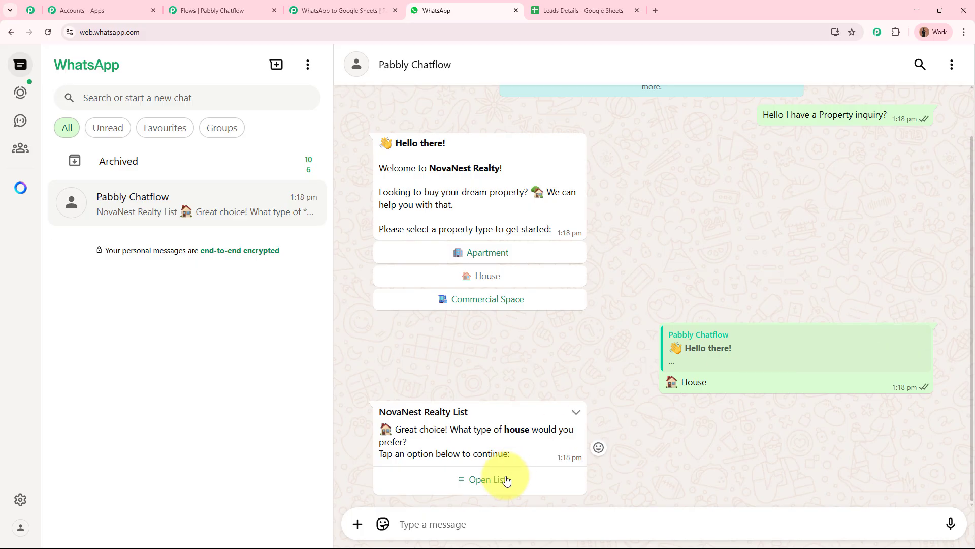
pyautogui.click(504, 480)
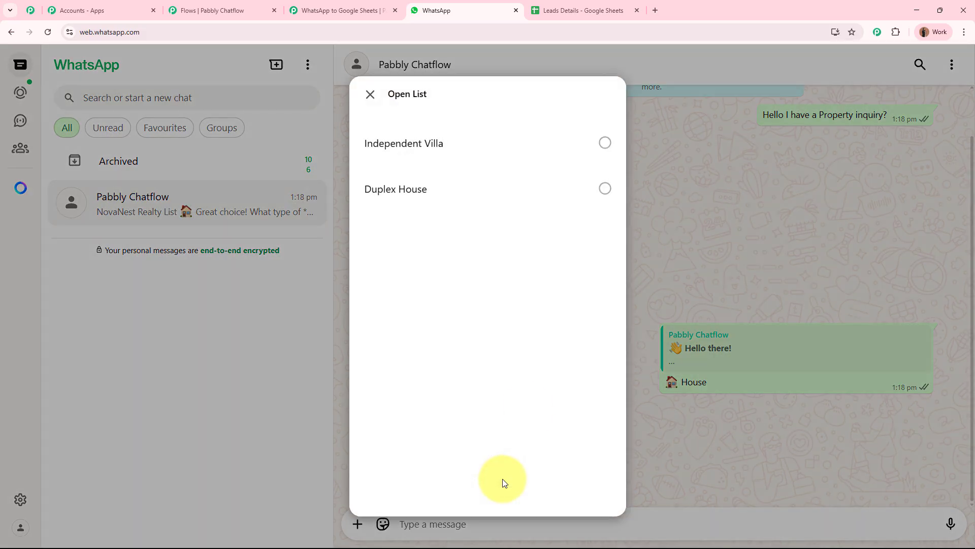
pyautogui.click(551, 152)
pyautogui.click(586, 475)
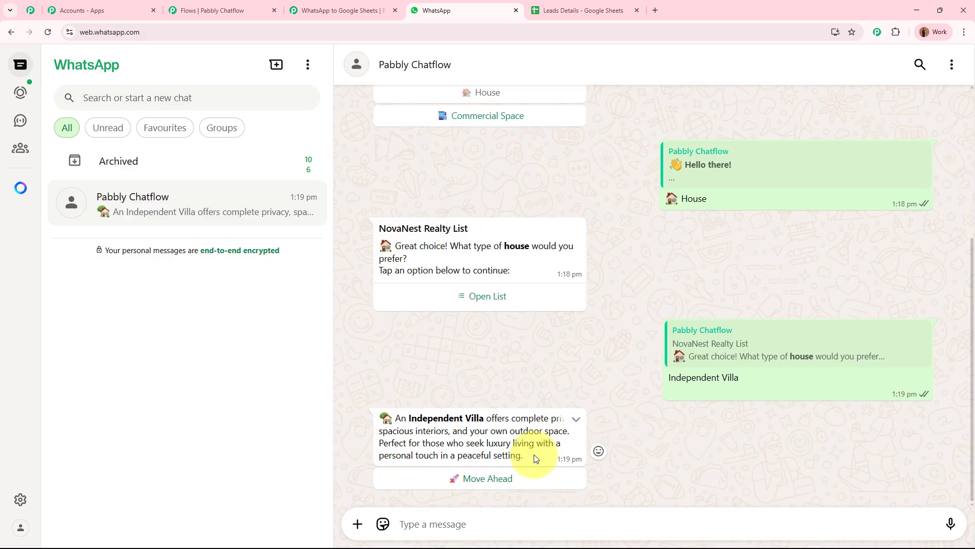
pyautogui.click(483, 480)
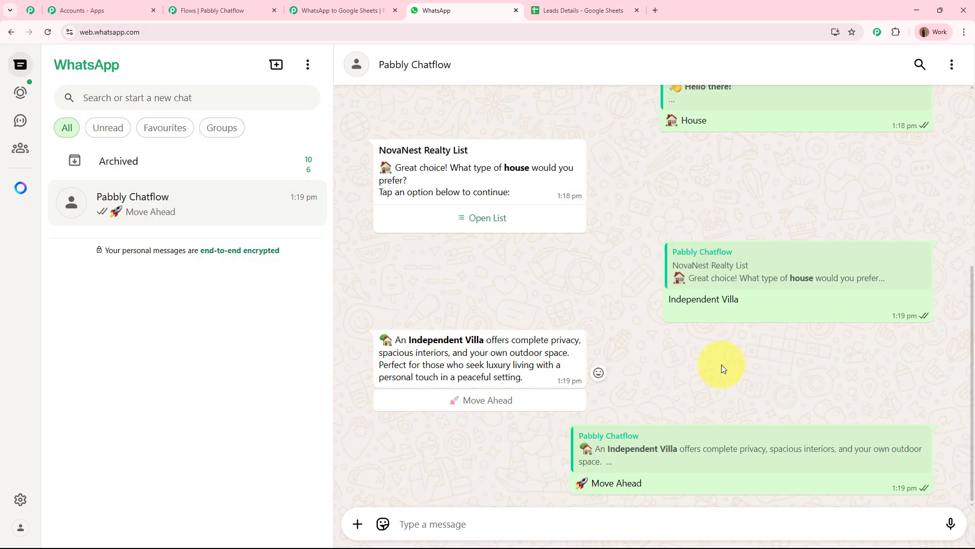
# Step: Reply with the name 'New User', then send the lead's mobile number
pyautogui.click(420, 523)
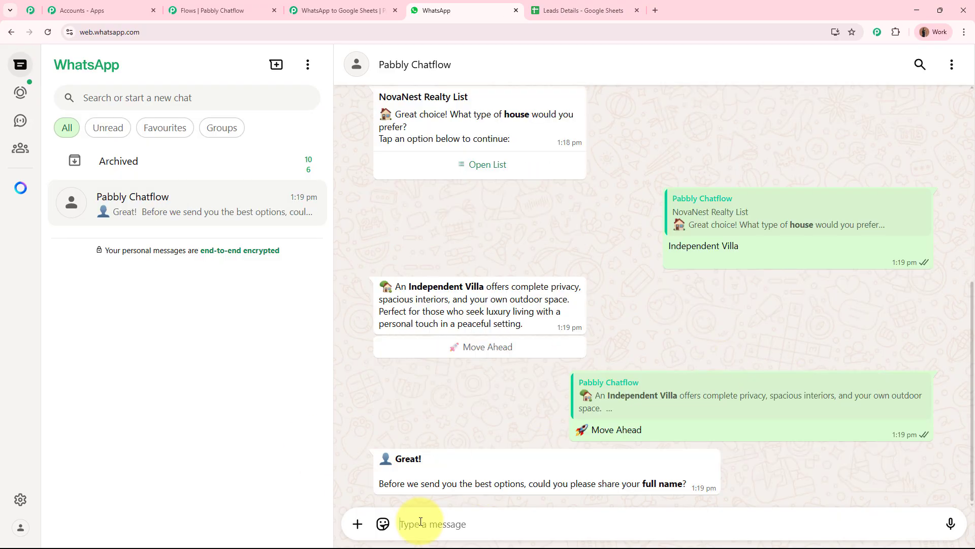
pyautogui.write('N')
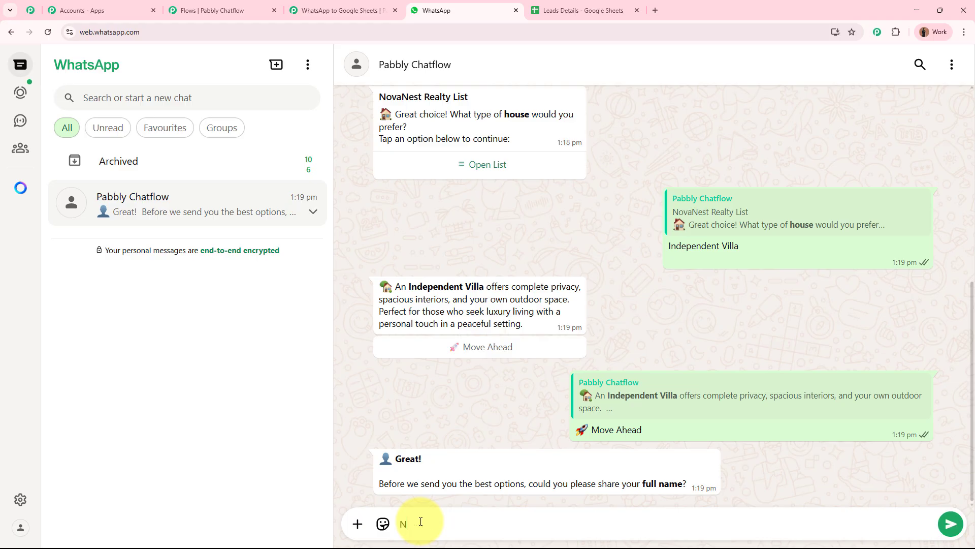
pyautogui.write('ew User')
pyautogui.press('Return')
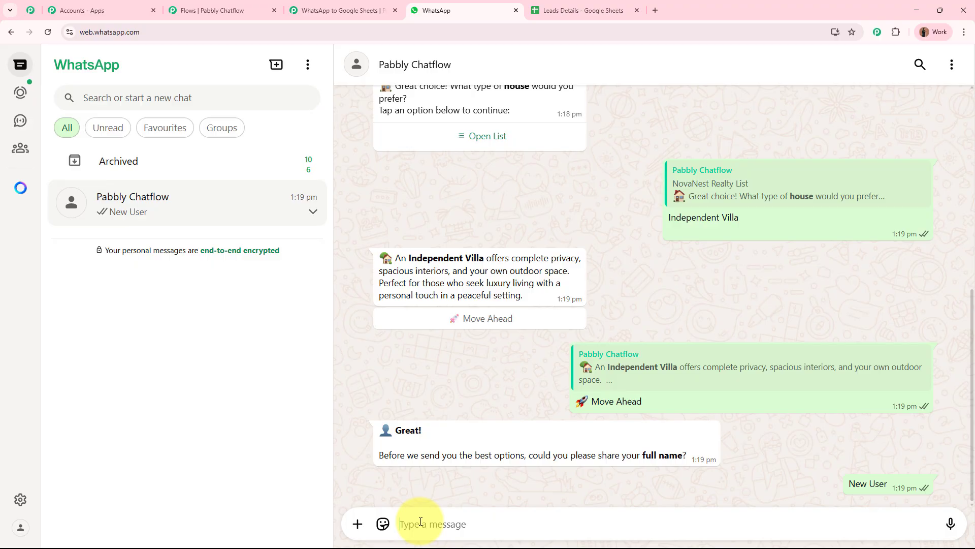
pyautogui.write('918')
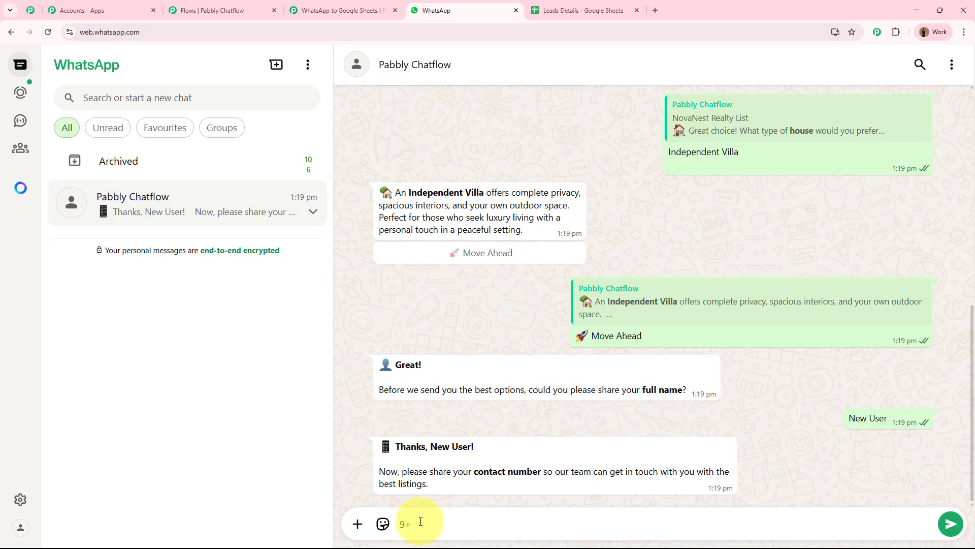
pyautogui.write('686')
pyautogui.press('BackSpace')
pyautogui.press('BackSpace')
pyautogui.press('BackSpace')
pyautogui.press('BackSpace')
pyautogui.press('BackSpace')
pyautogui.press('BackSpace')
pyautogui.write('+9')
pyautogui.press('Return')
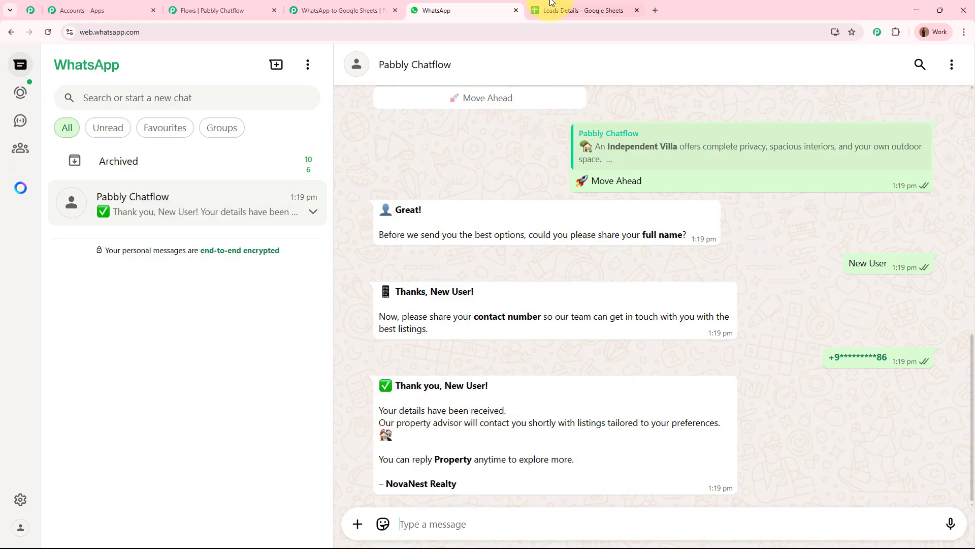
# Step: Check that row 4 of Leads Details holds New User in A4 and the mobile number in B4
pyautogui.click(580, 10)
pyautogui.click(569, 302)
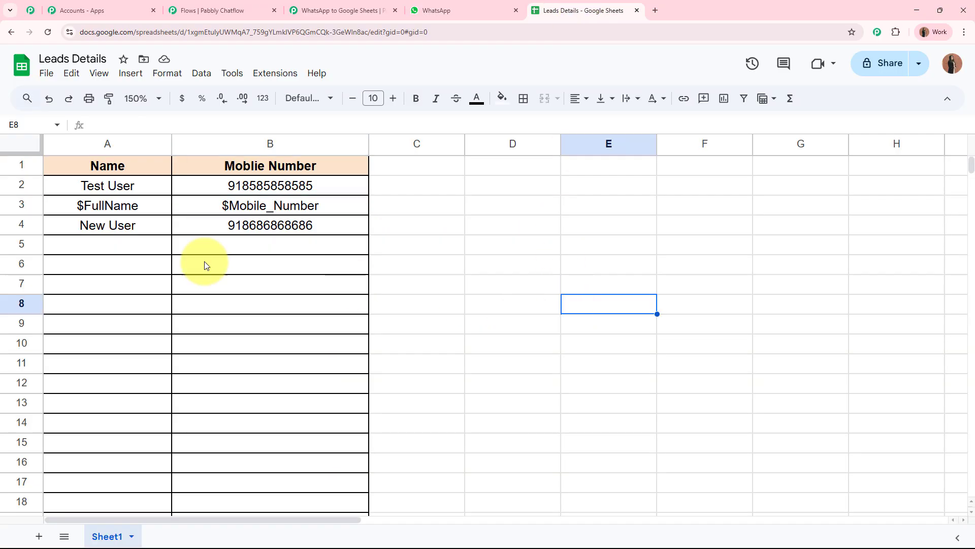
pyautogui.click(138, 231)
pyautogui.click(272, 231)
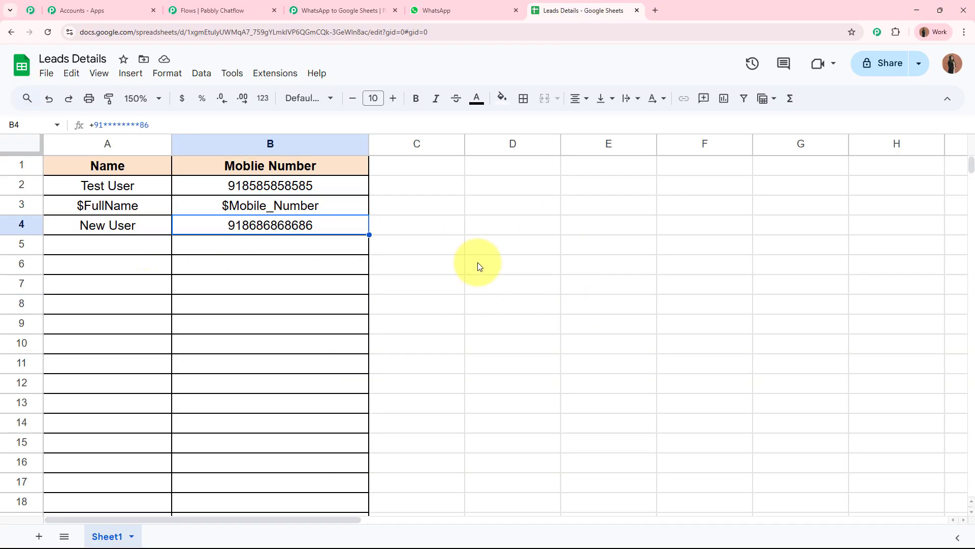
pyautogui.click(120, 225)
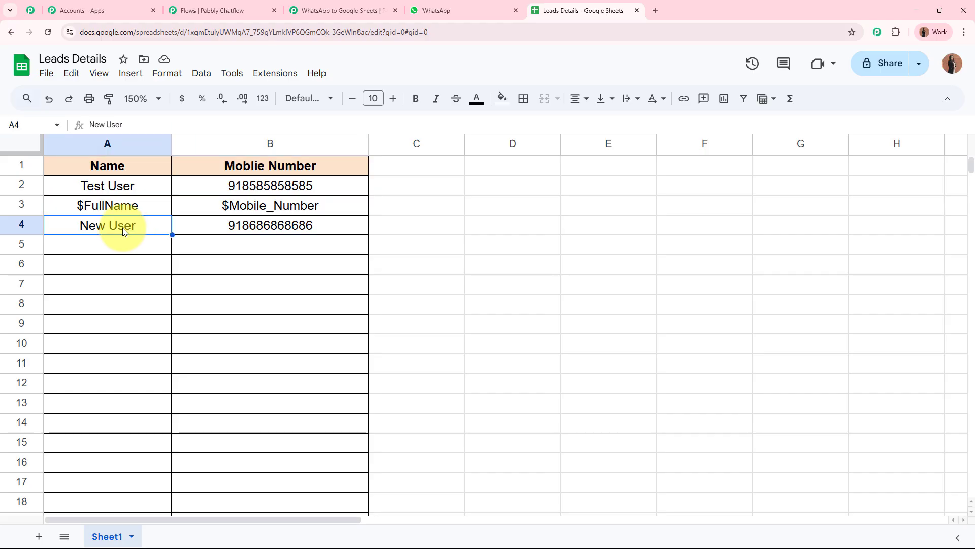
pyautogui.click(231, 231)
pyautogui.click(472, 295)
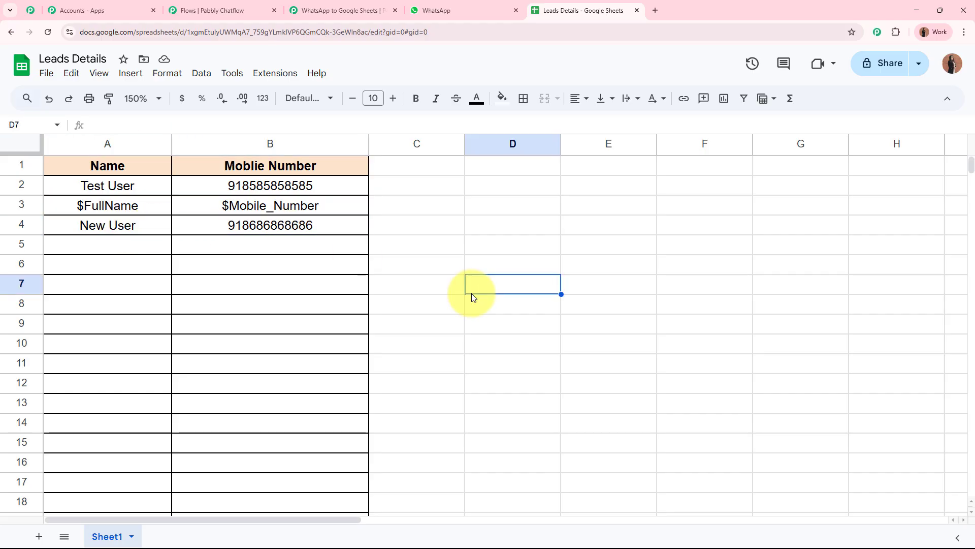
# Step: Compare the WhatsApp chat against row 4, rechecking the name and number in A4 and B4
pyautogui.click(444, 10)
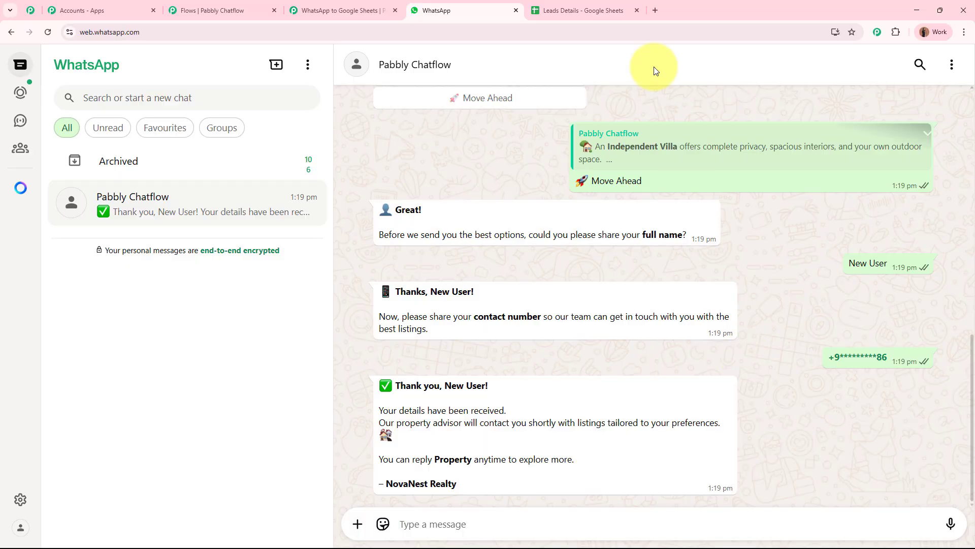
pyautogui.click(584, 10)
pyautogui.click(153, 226)
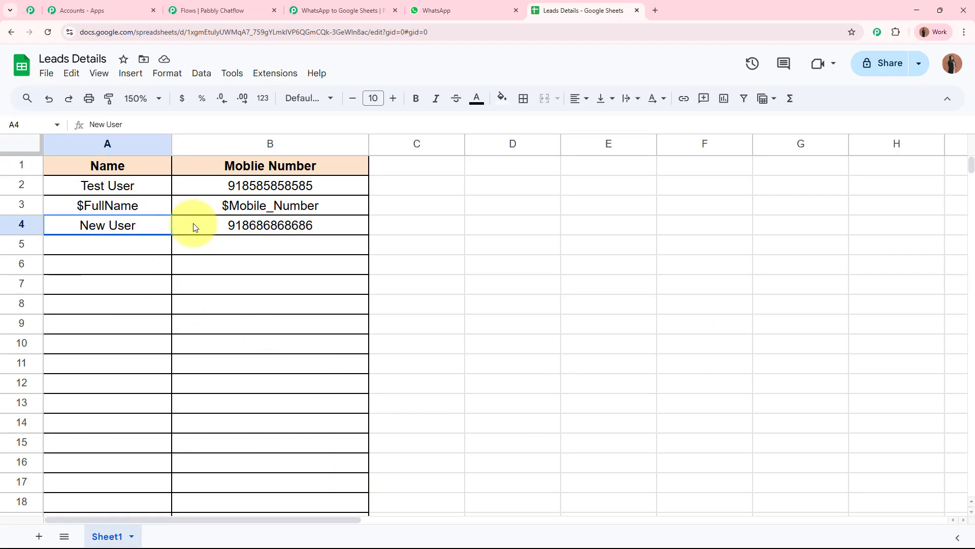
pyautogui.click(193, 225)
pyautogui.click(422, 303)
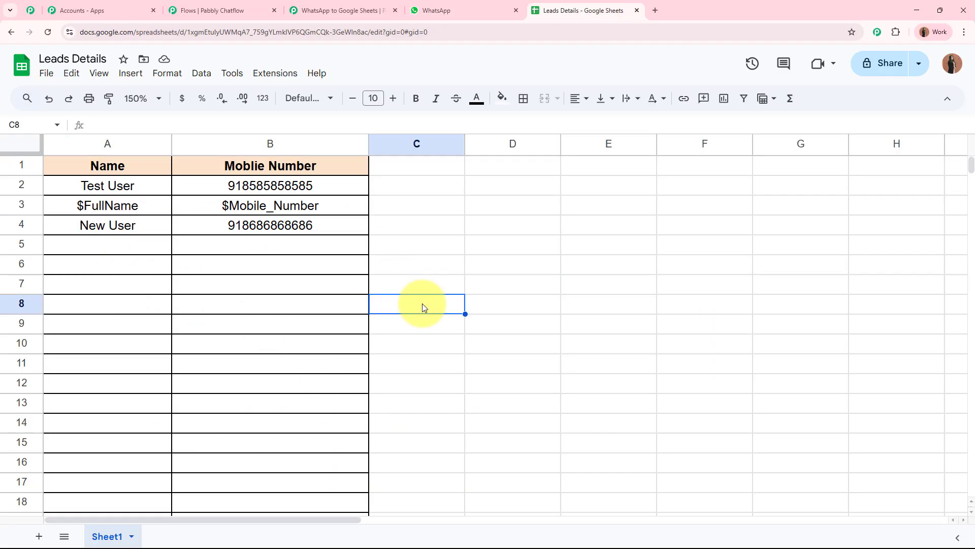
# Step: Go back to the Pabbly Chatflow flow editor by way of the Pabbly Connect workflow
pyautogui.click(209, 4)
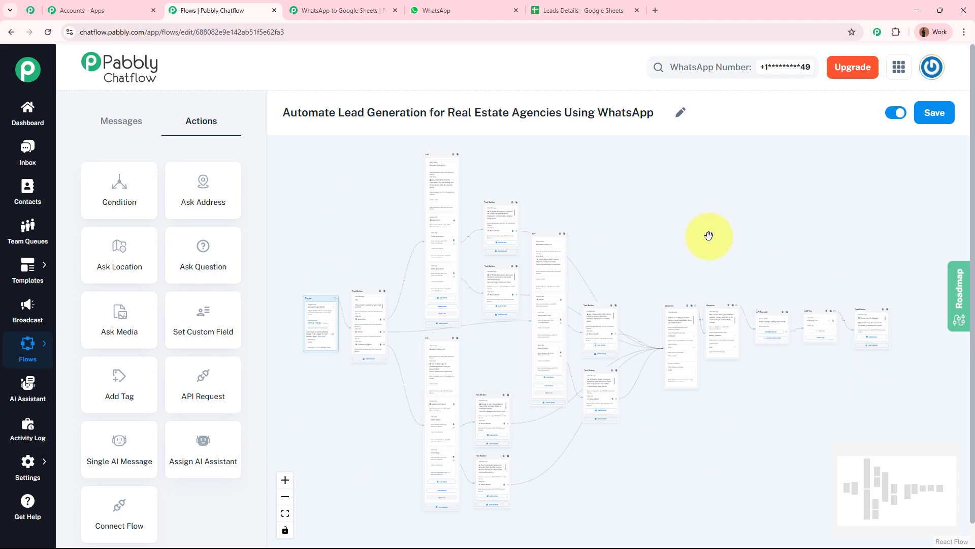
pyautogui.click(349, 10)
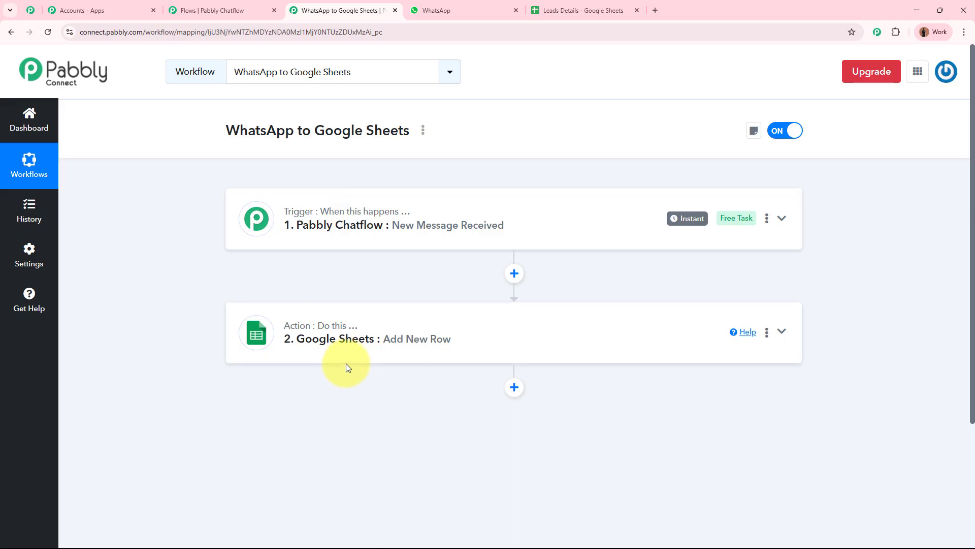
pyautogui.click(196, 5)
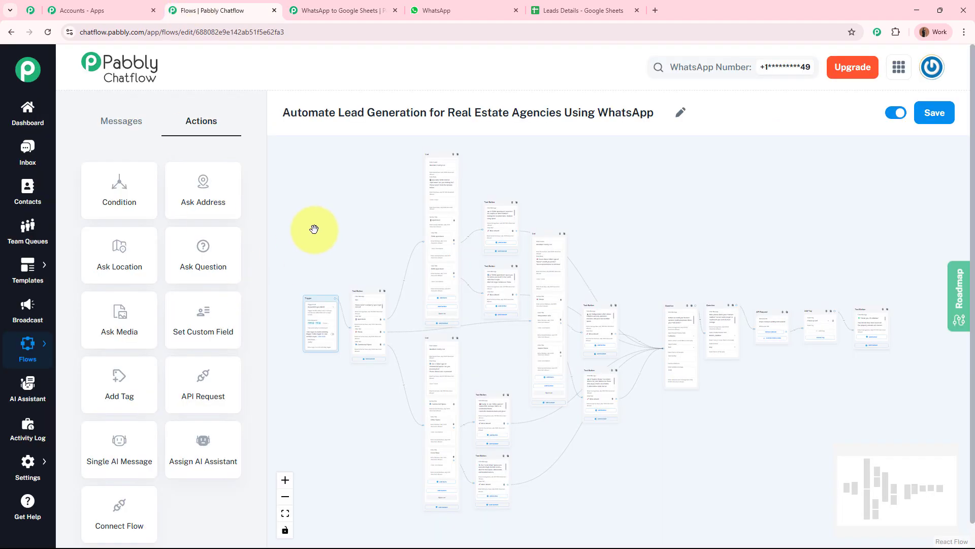